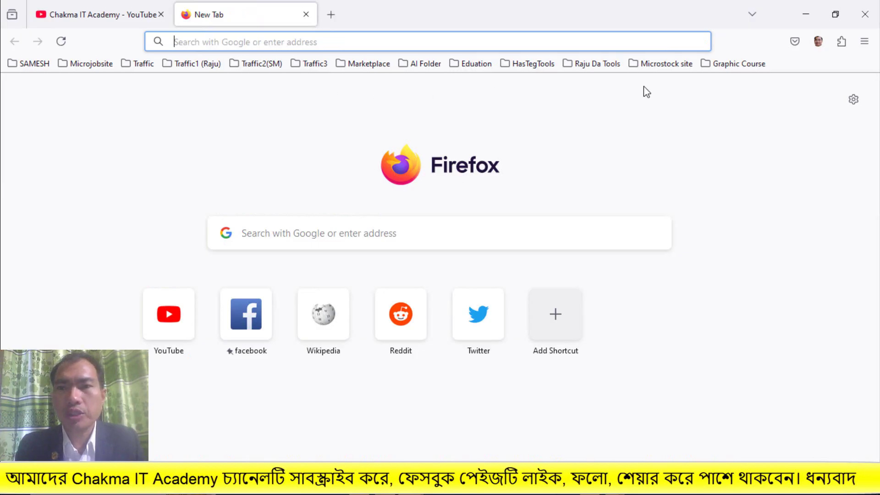
- Open the Freepik contributor "General stats" page from the "Microstock site" bookmarks
click(647, 67)
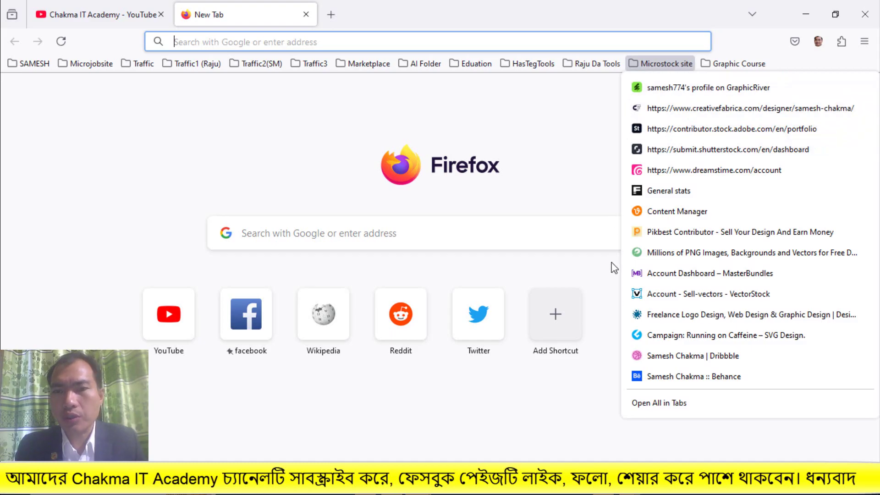
click(668, 197)
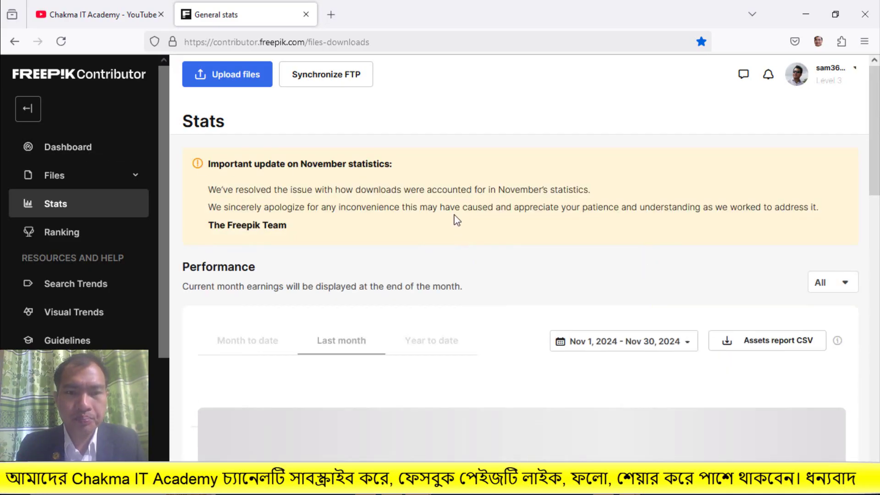
- Review the contributor dashboard's performance overview, published files and most downloaded files
scroll(477, 275, down, 2)
scroll(477, 274, down, 2)
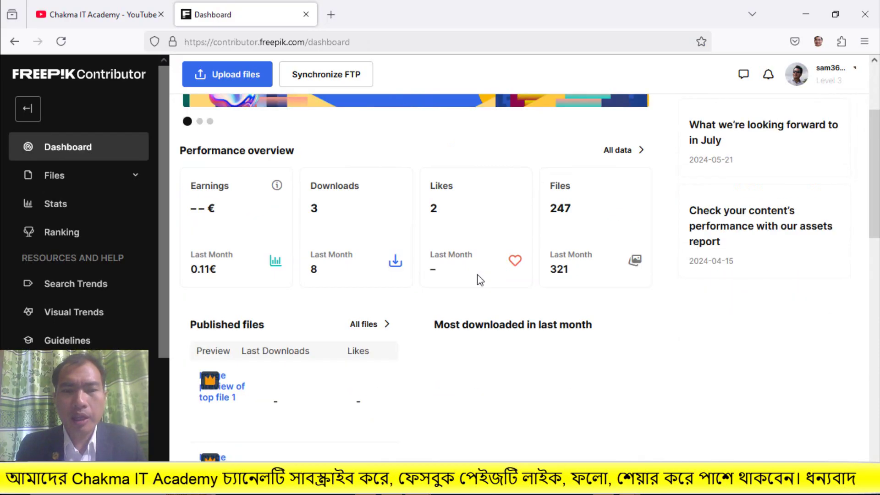
scroll(477, 274, up, 3)
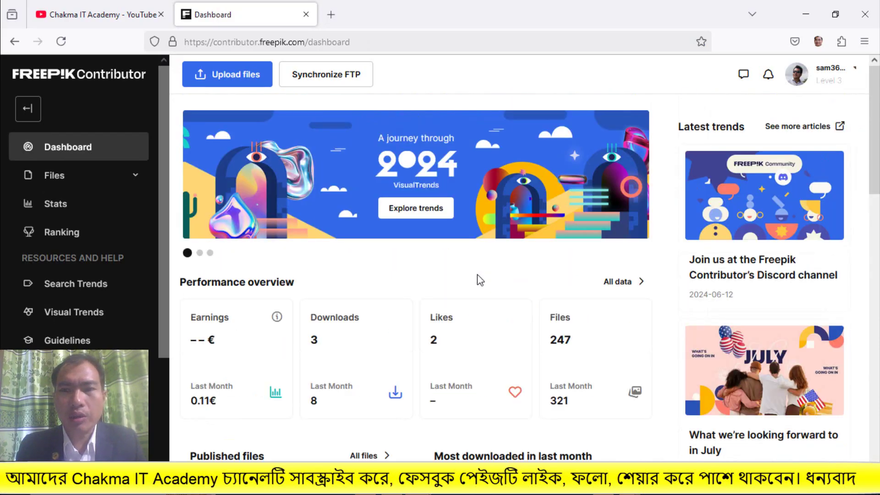
scroll(479, 280, down, 4)
scroll(480, 280, down, 3)
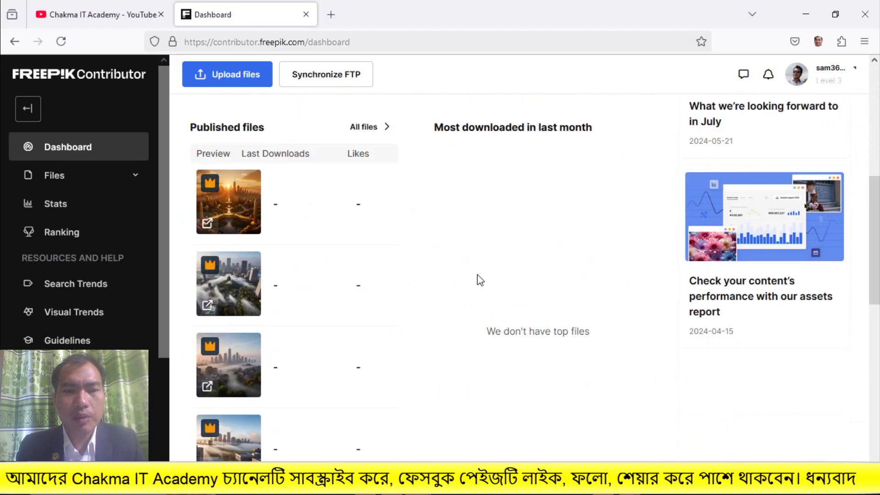
scroll(479, 280, down, 3)
scroll(479, 280, up, 3)
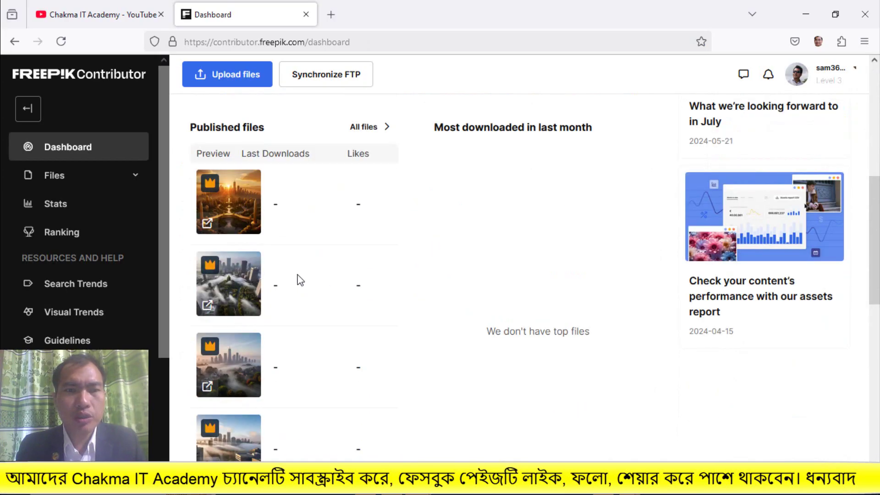
scroll(239, 273, up, 2)
scroll(265, 279, up, 5)
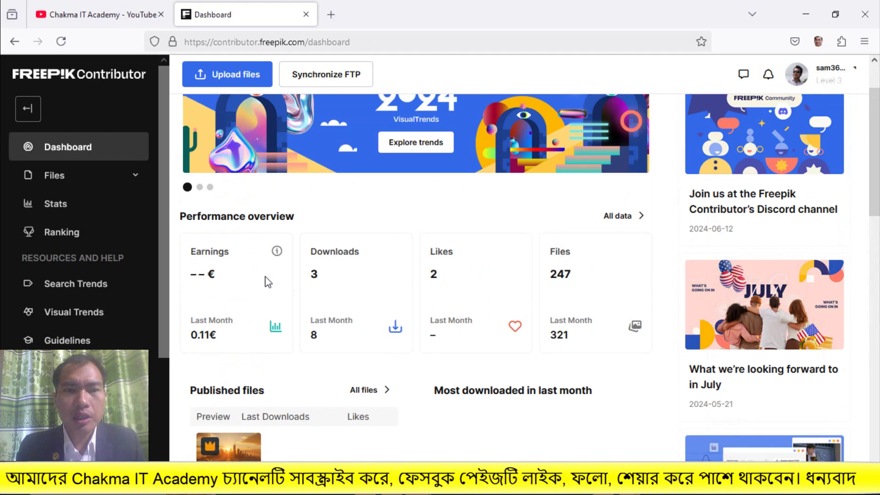
scroll(318, 281, down, 4)
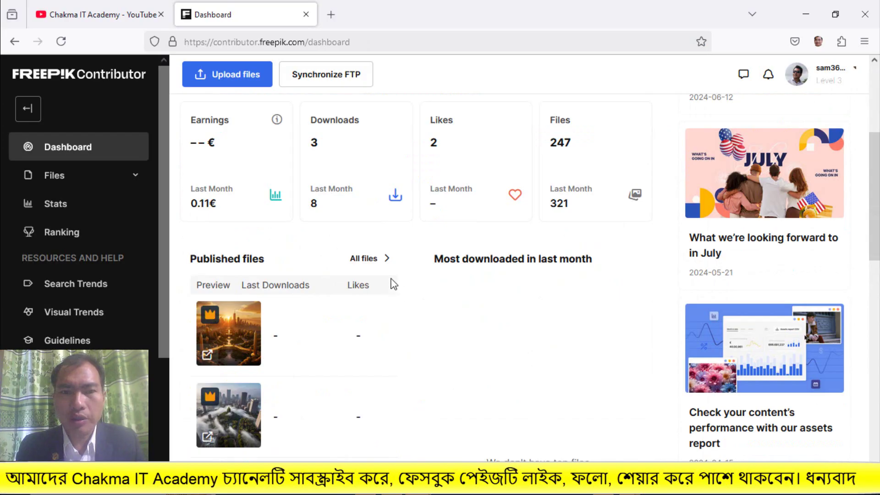
scroll(426, 293, up, 4)
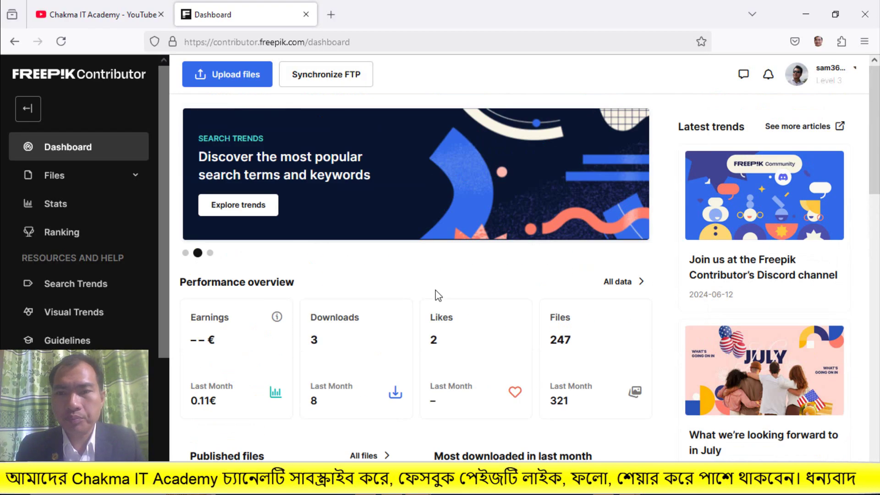
scroll(435, 290, down, 4)
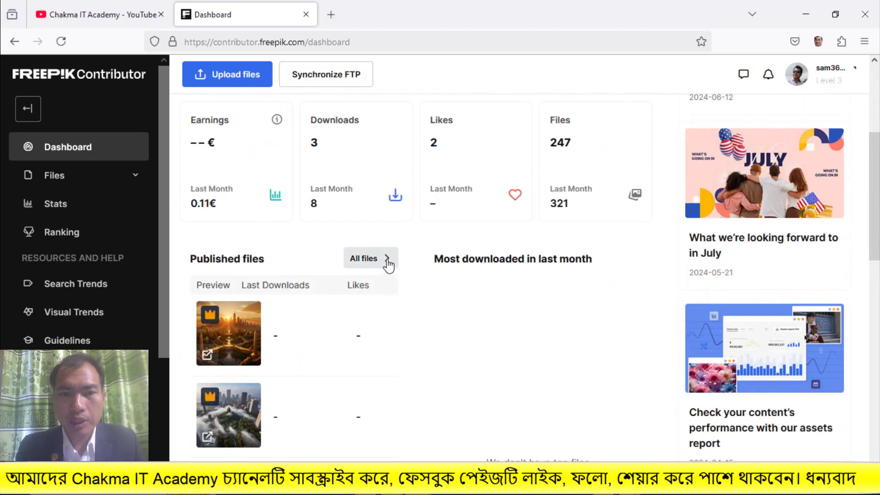
- Open the full list of published files from the dashboard and glance through the newest ones
click(386, 260)
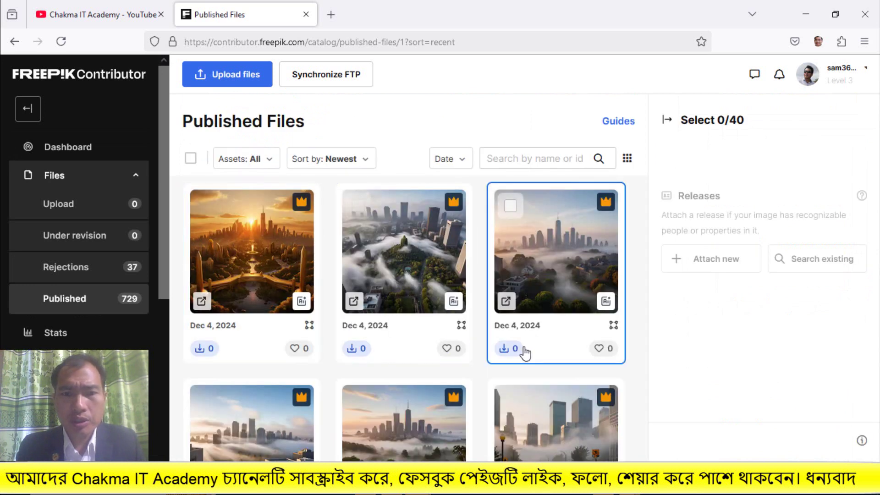
scroll(394, 357, down, 2)
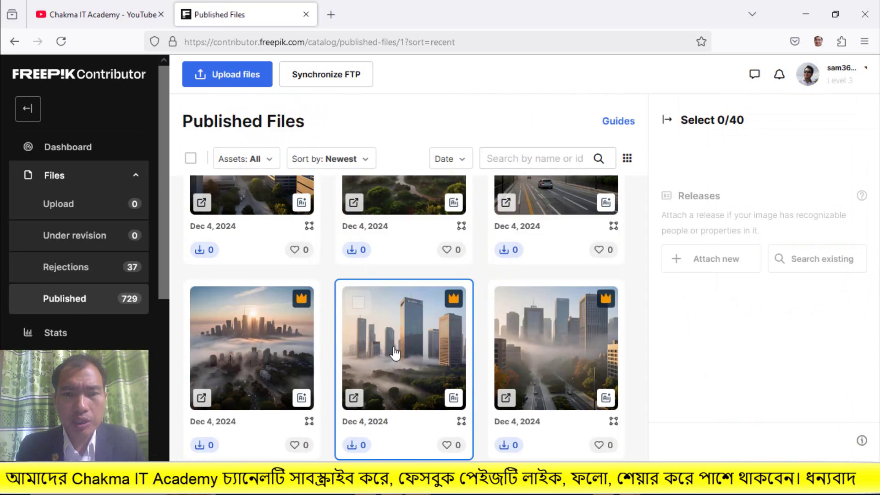
scroll(397, 352, up, 2)
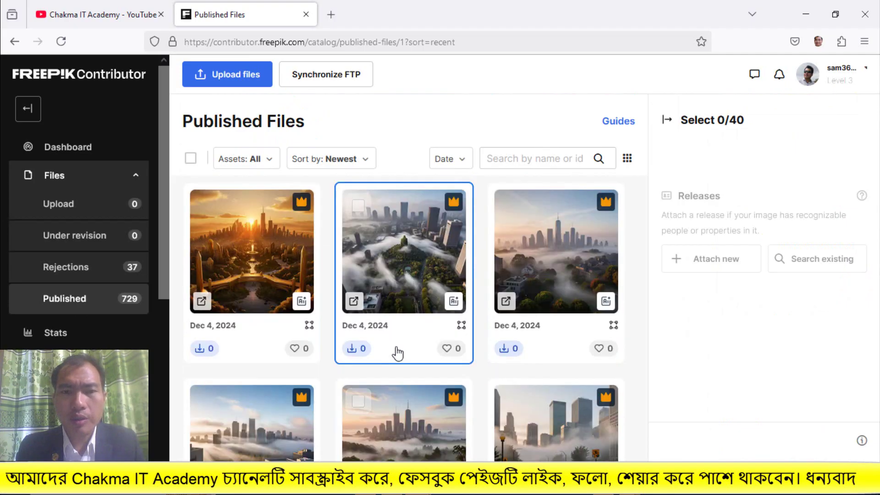
- Sort the published files by Downloads and look through the most downloaded designs
click(357, 164)
click(324, 219)
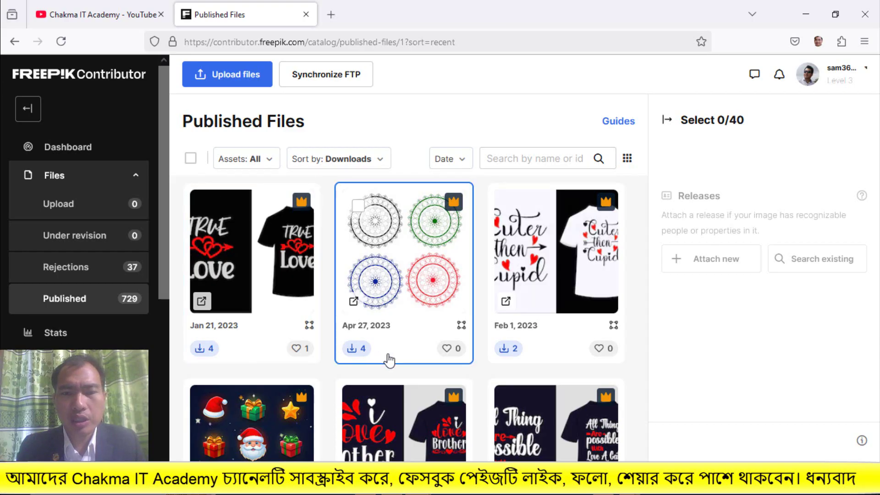
scroll(548, 367, down, 2)
scroll(547, 365, down, 5)
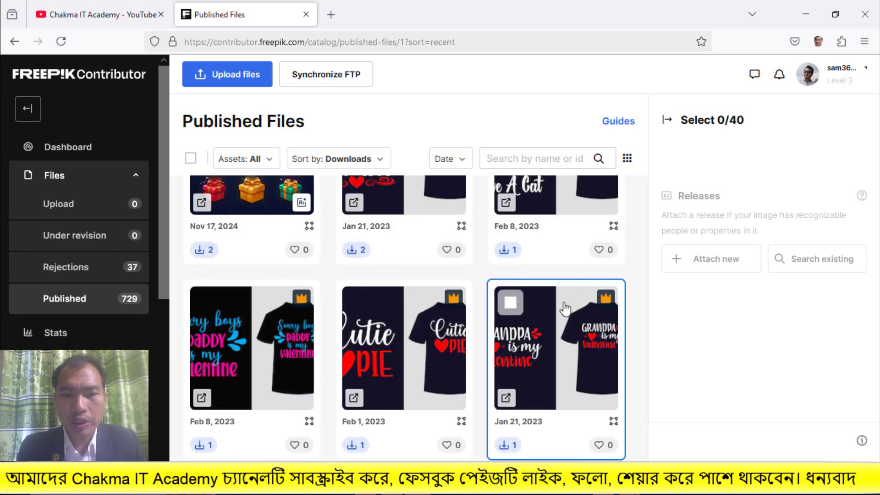
scroll(517, 339, down, 5)
scroll(461, 348, down, 5)
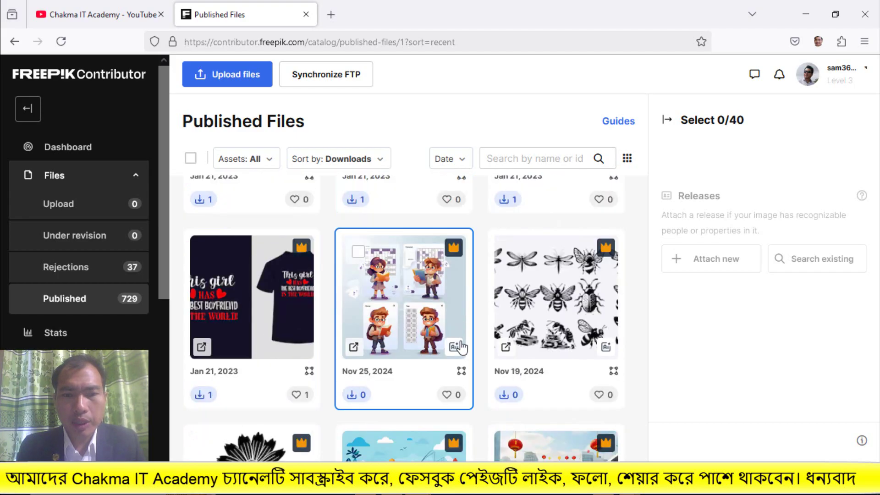
scroll(461, 347, down, 10)
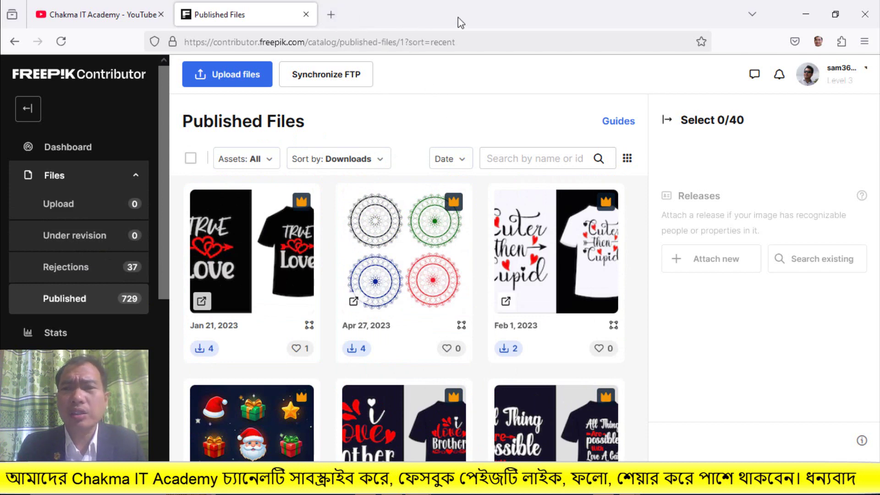
- Dismiss the Close Firefox prompt without closing the browser, and open a new blank browser tab
click(805, 18)
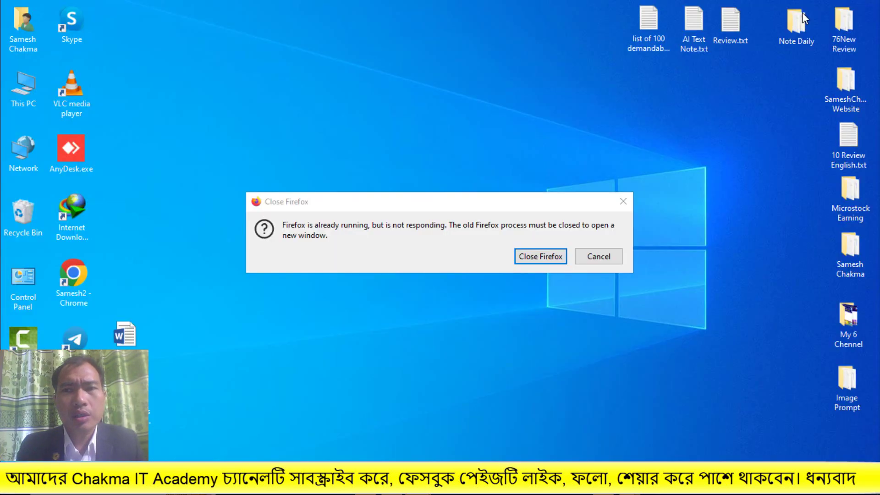
click(595, 262)
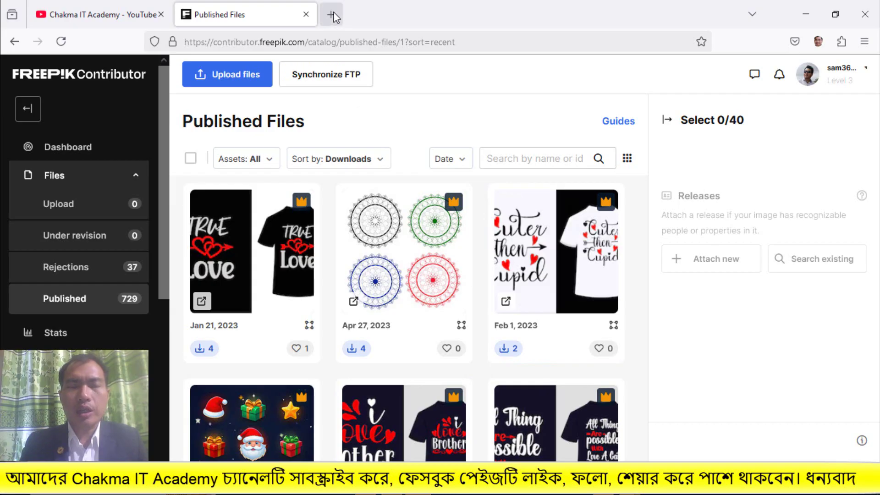
click(332, 14)
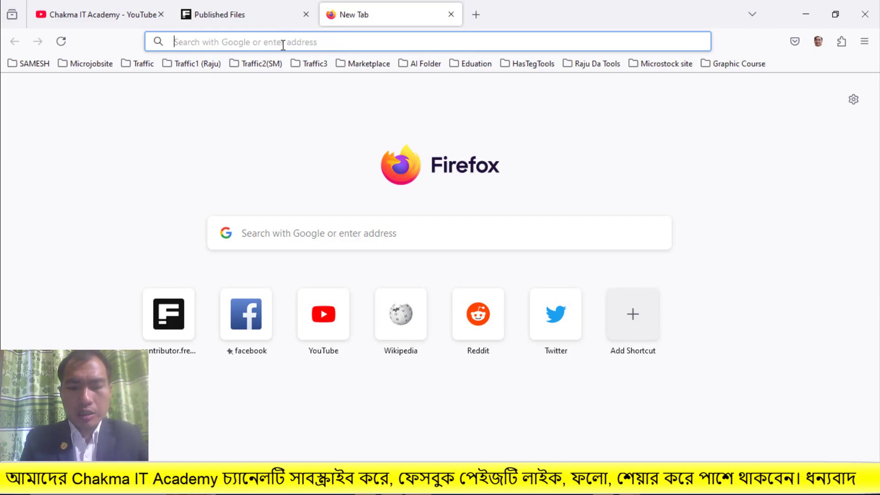
text(মডেহিদ)
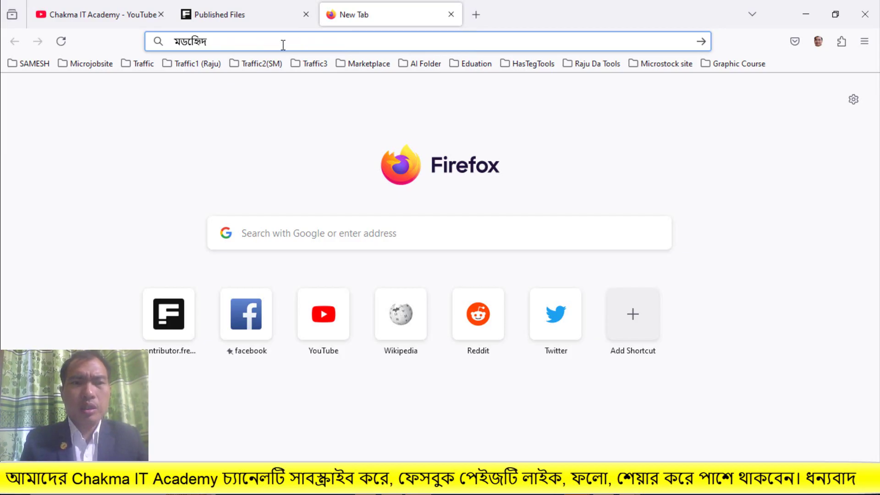
key(BackSpace)
key(BackSpace)
key(BackSpace)
key(BackSpace)
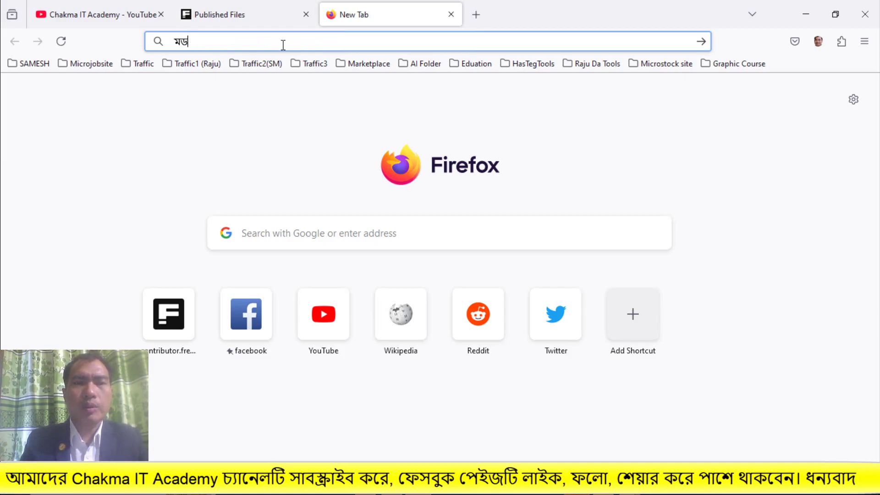
key(BackSpace)
key(BackSpace)
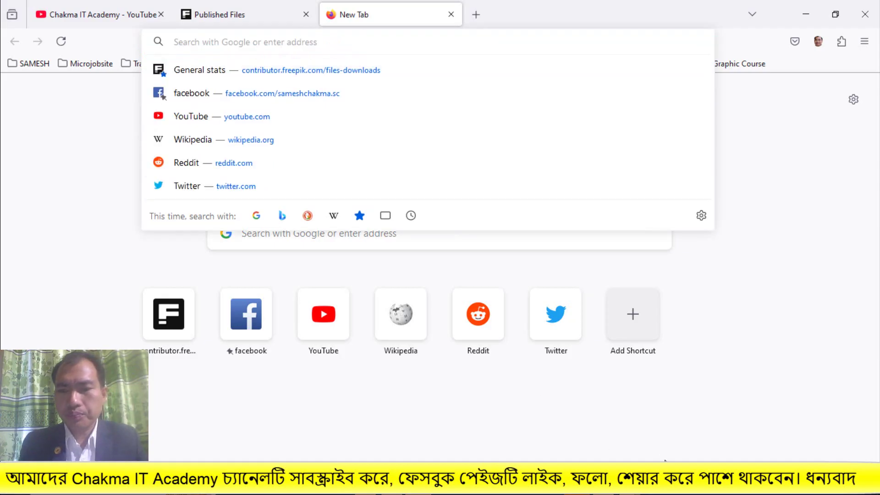
key(Escape)
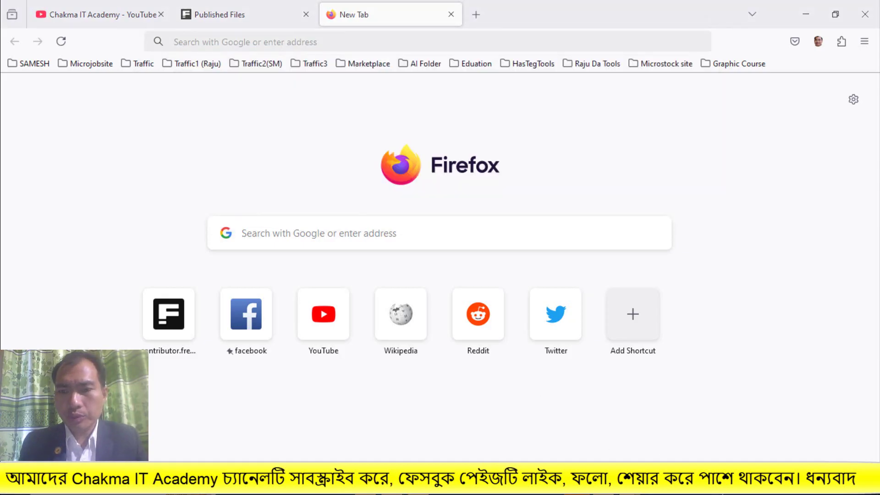
- Search Google for "Medical Icon"
click(719, 484)
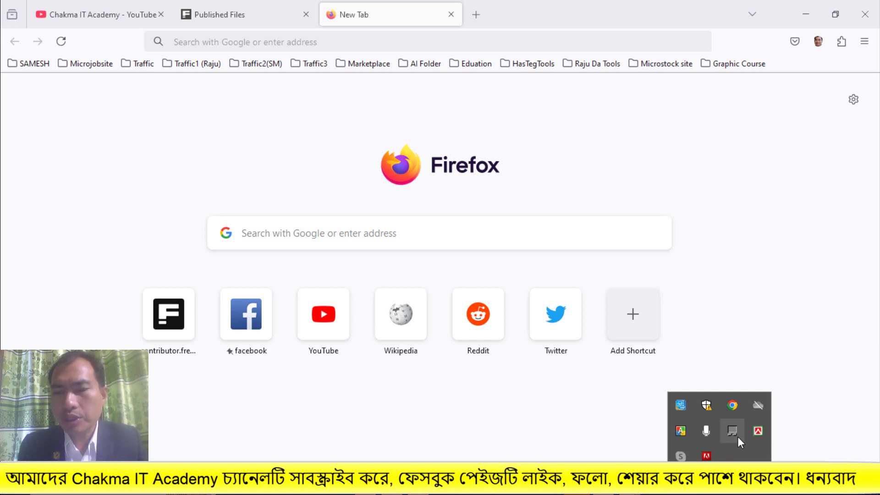
click(197, 41)
text(Medical )
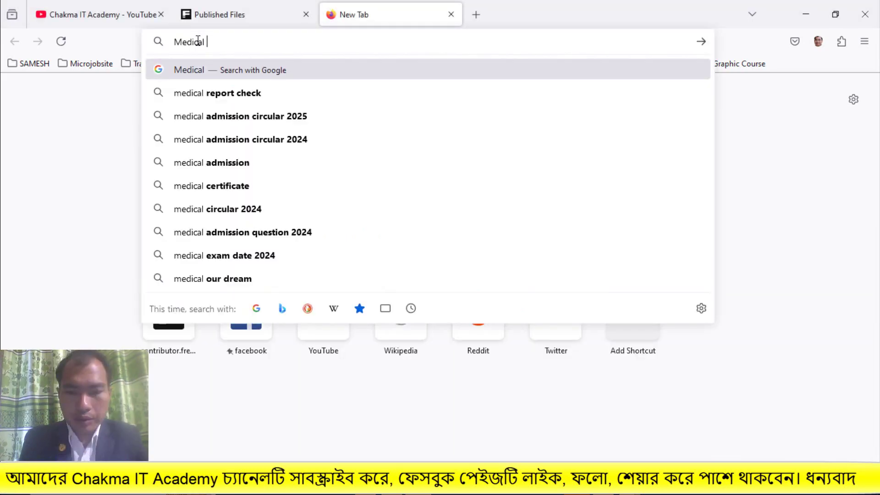
text(Icon)
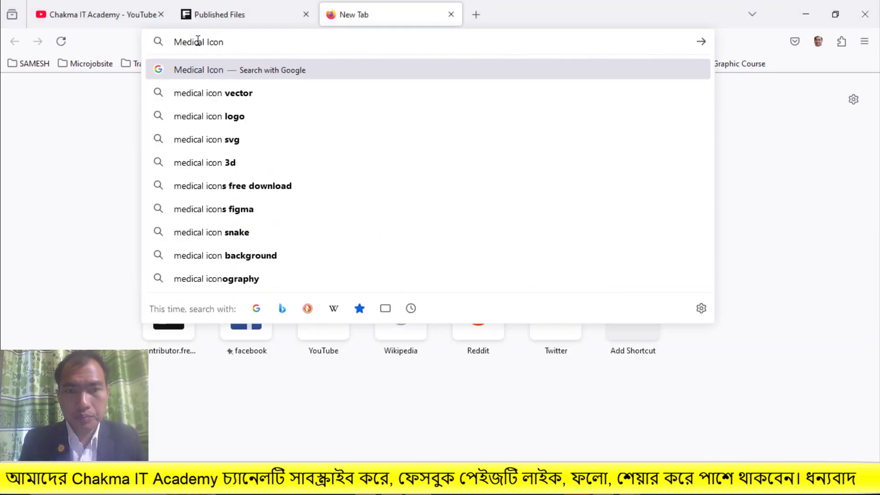
key(Return)
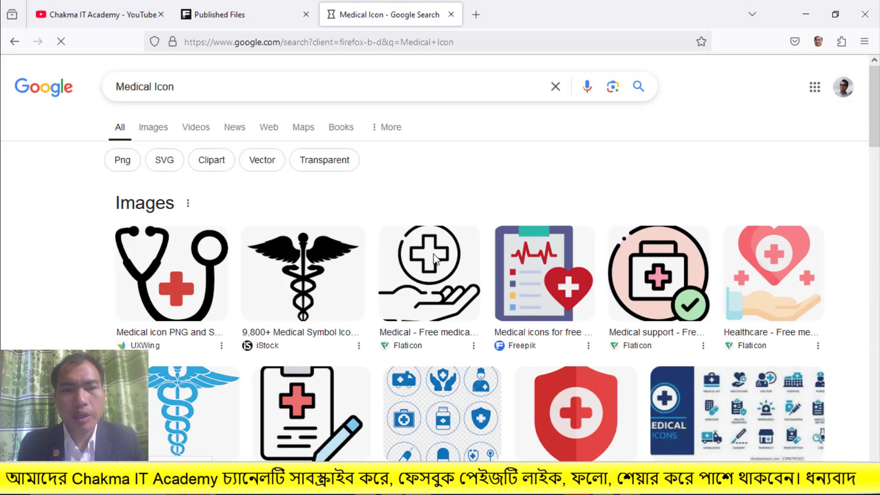
- Look over the image results and copy the black winged caduceus image from the iStock result
scroll(438, 266, down, 2)
scroll(437, 266, down, 1)
scroll(438, 266, down, 1)
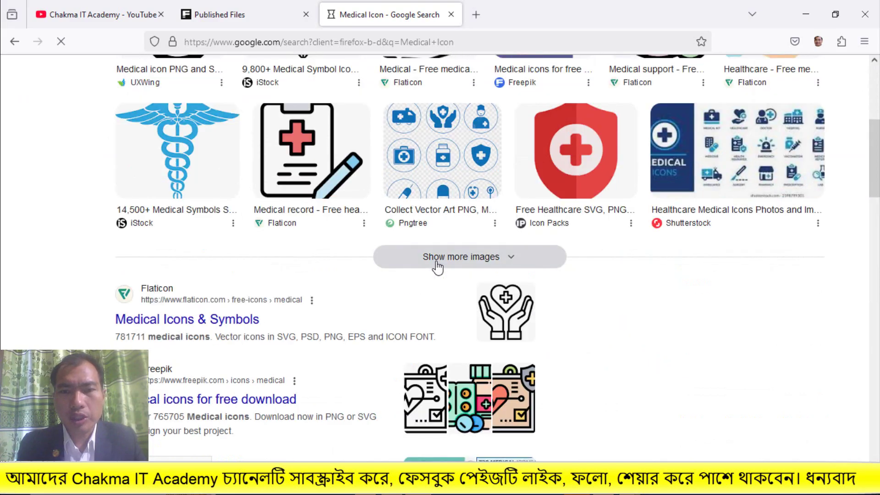
scroll(437, 265, up, 5)
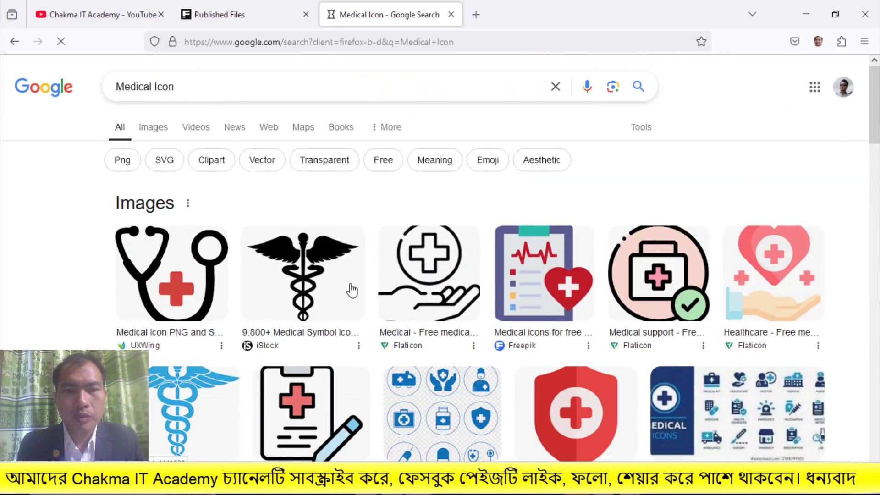
right_click(304, 269)
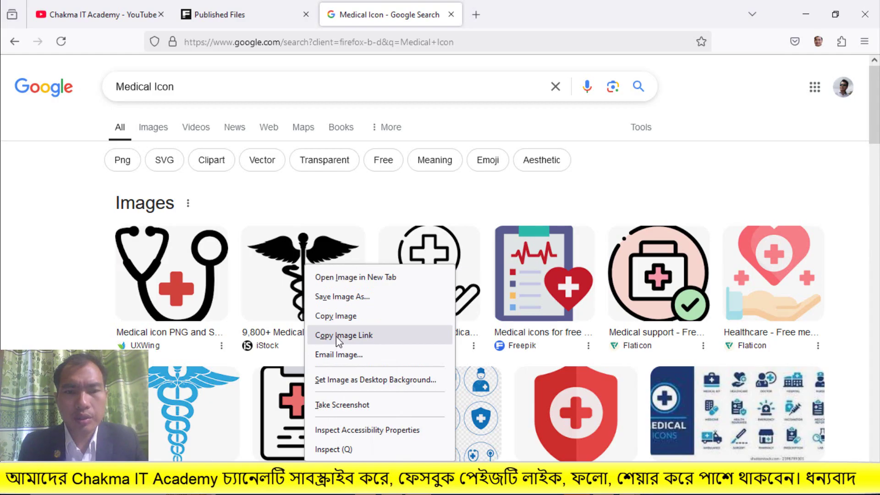
click(339, 320)
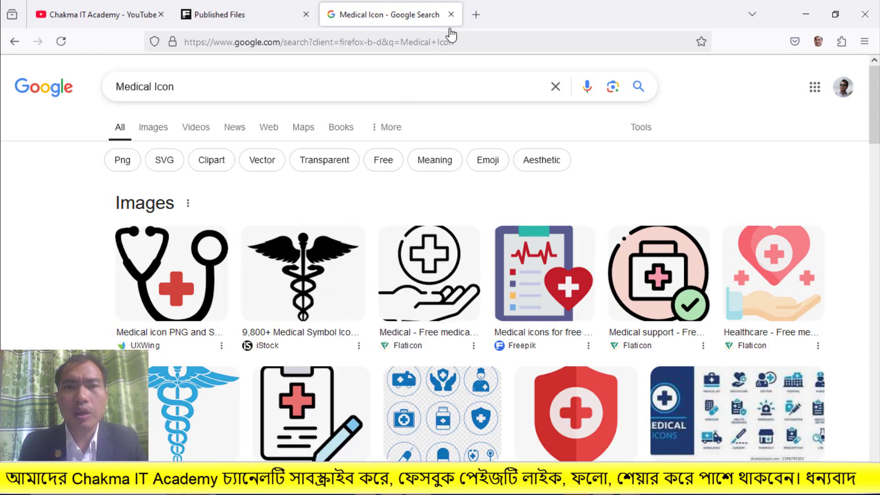
- Open ChatGPT from the AI Folder bookmarks in a new browser tab and try to paste the copied caduceus image into the message
click(477, 16)
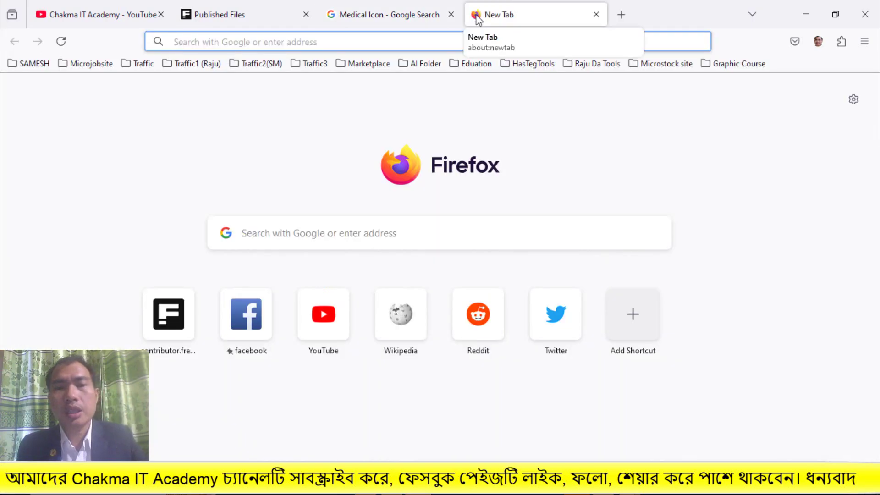
click(423, 68)
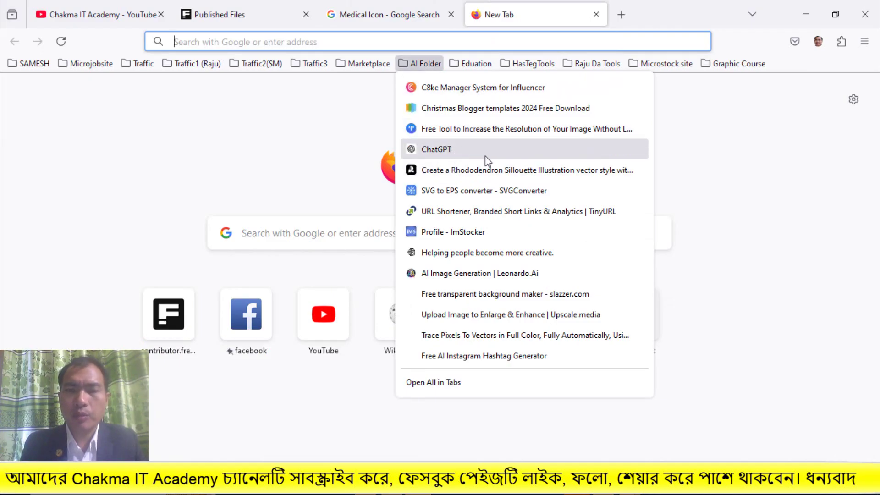
right_click(472, 153)
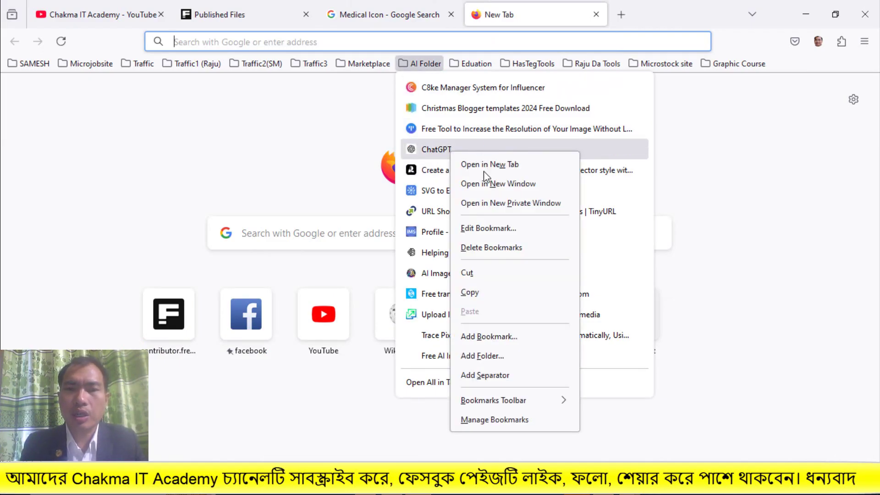
key(Return)
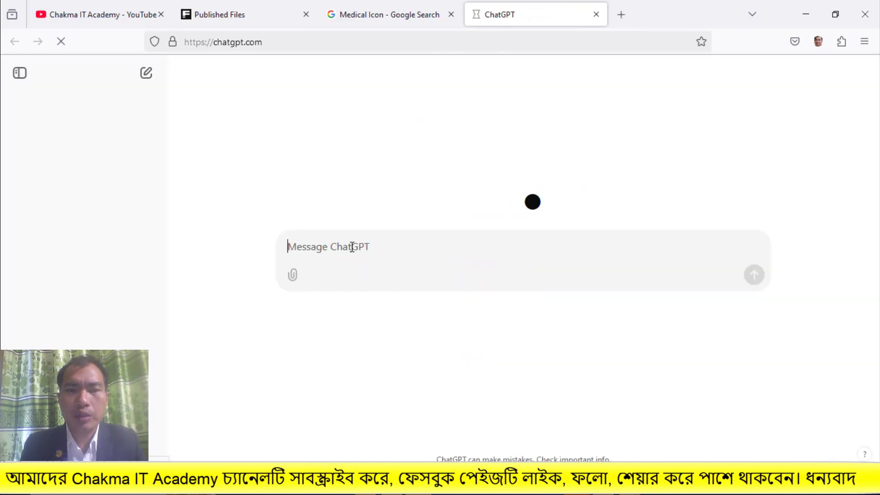
right_click(355, 231)
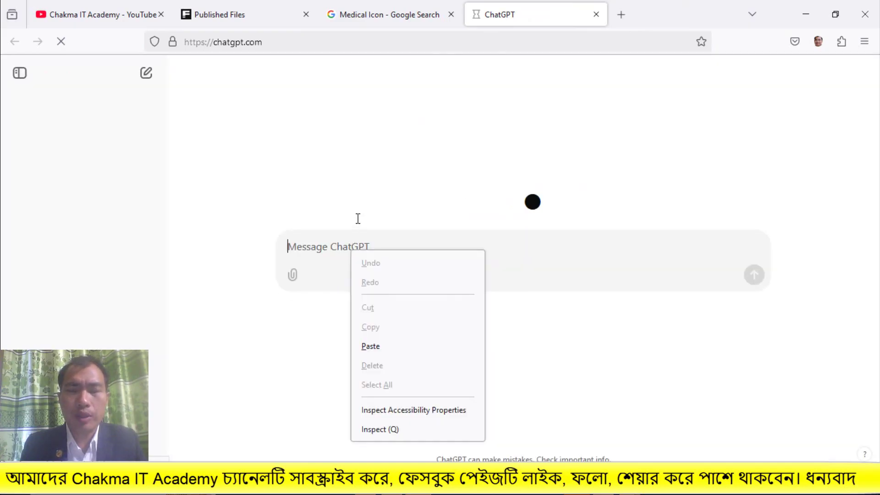
click(383, 351)
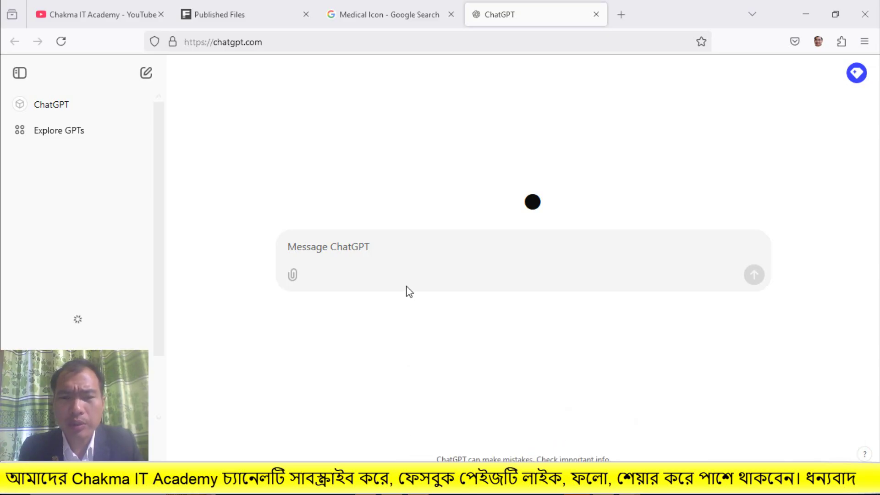
- Switch to the AI Text Note.txt file in Notepad and copy the line "Please write ai generate prompt for this image, not create"
key(alt+Tab)
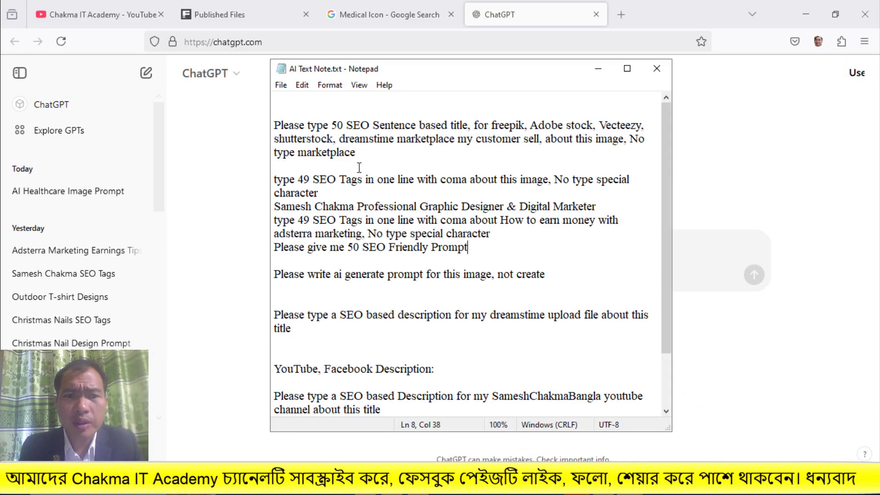
drag(545, 275, 272, 278)
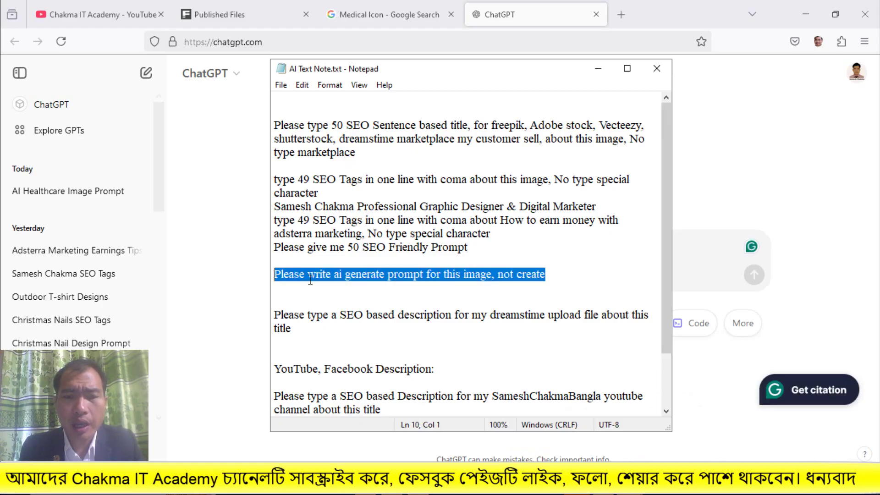
right_click(338, 276)
click(369, 316)
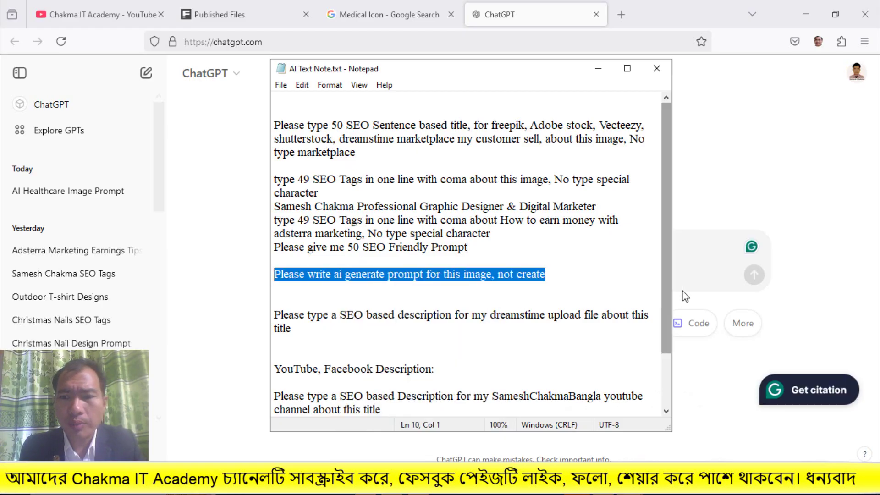
- Copy the stethoscope image with the red cross from the UXWing Google result and paste it into the ChatGPT message
click(728, 357)
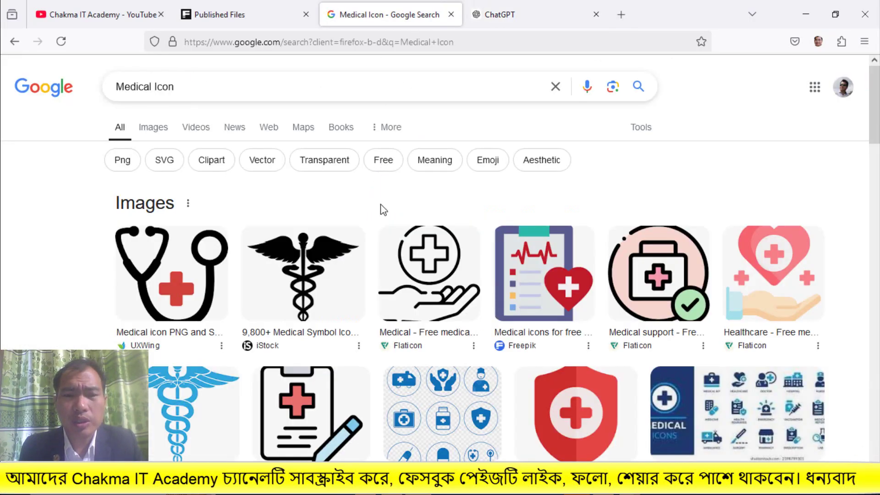
right_click(206, 279)
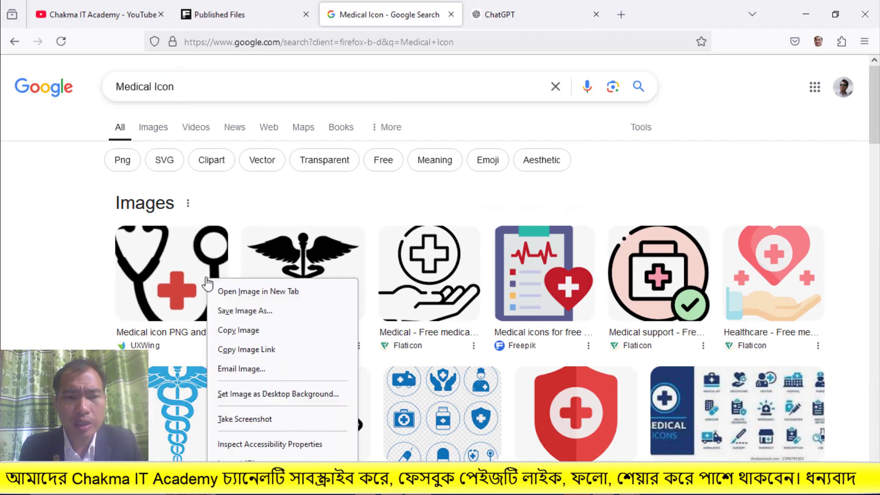
click(234, 330)
click(515, 10)
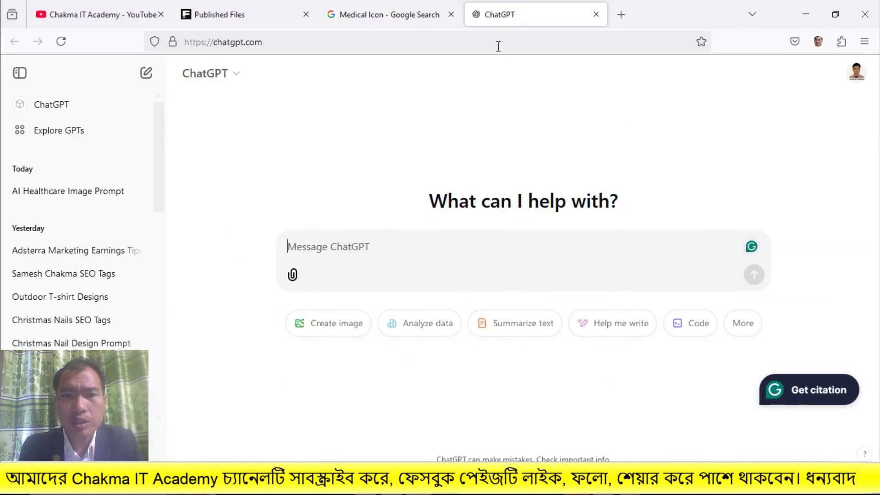
right_click(338, 248)
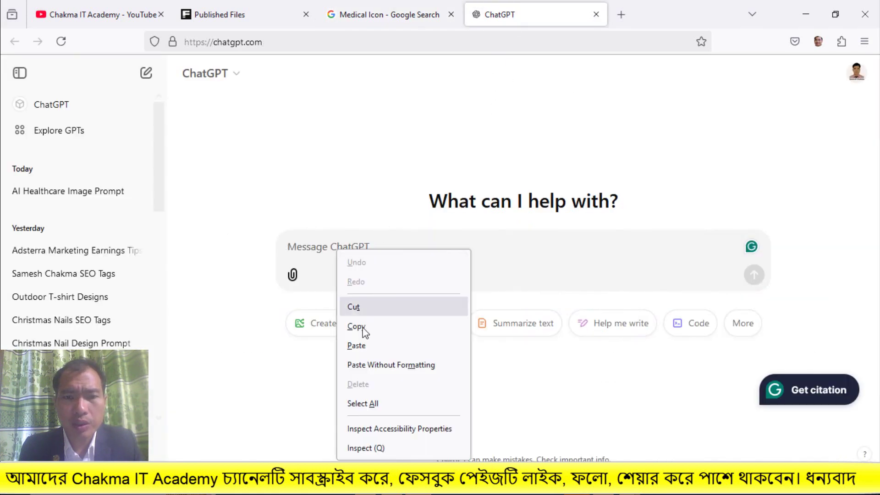
click(360, 342)
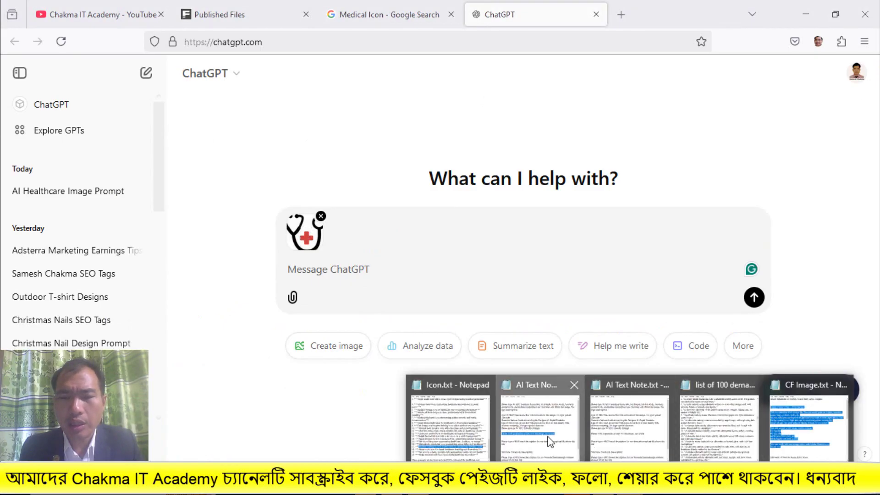
- Copy the request "Please write ai generate prompt for this image, not create" from AI Text Note.txt in Notepad
click(552, 442)
click(500, 269)
drag(555, 273, 275, 281)
right_click(293, 275)
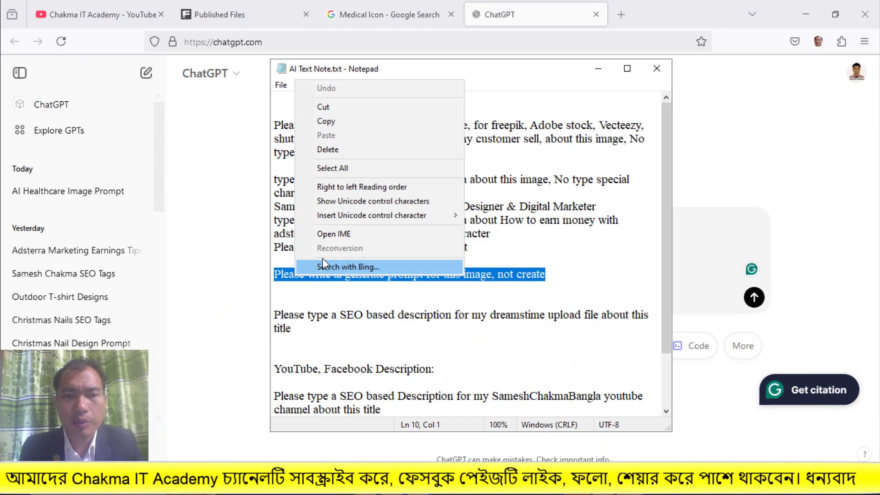
click(336, 127)
- Paste the copied request below the attached stethoscope image in ChatGPT and send the message
click(699, 307)
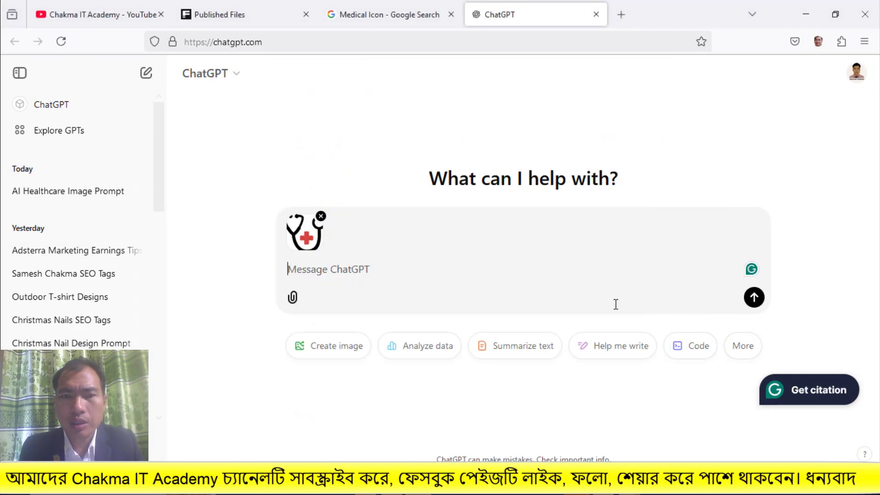
right_click(333, 270)
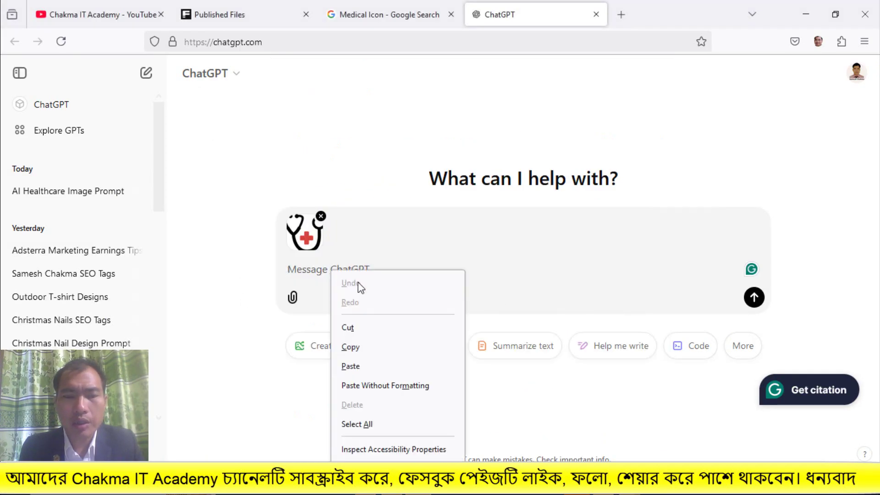
click(364, 367)
click(757, 302)
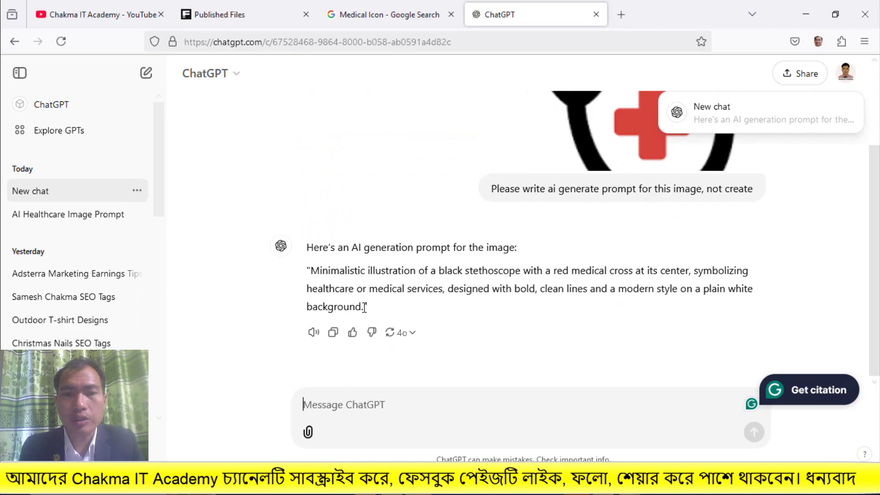
- Copy the prompt text from ChatGPT's reply, from "Minimalistic illustration" to "plain white background.", without the quotation marks
drag(365, 306, 311, 274)
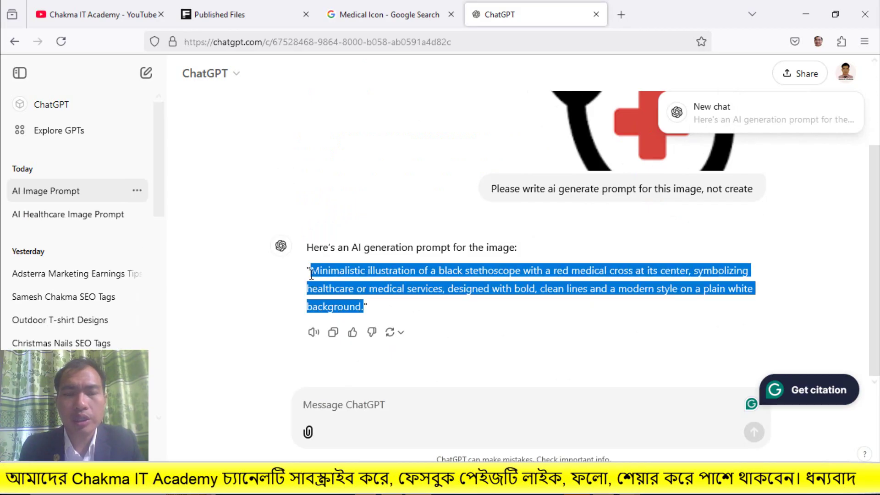
right_click(318, 281)
click(340, 288)
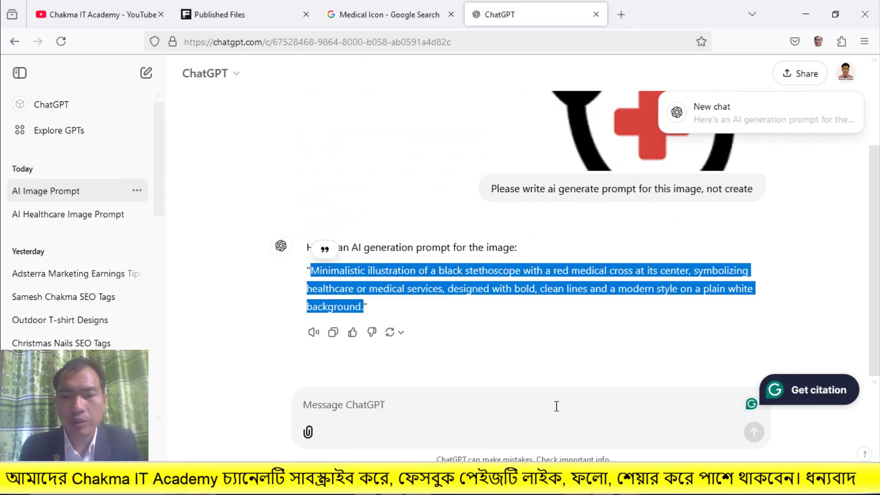
- Close the second New Tab window of Google Chrome, switch to the remaining one, and open the bookmarked Leonardo.Ai Image Creation page
click(577, 485)
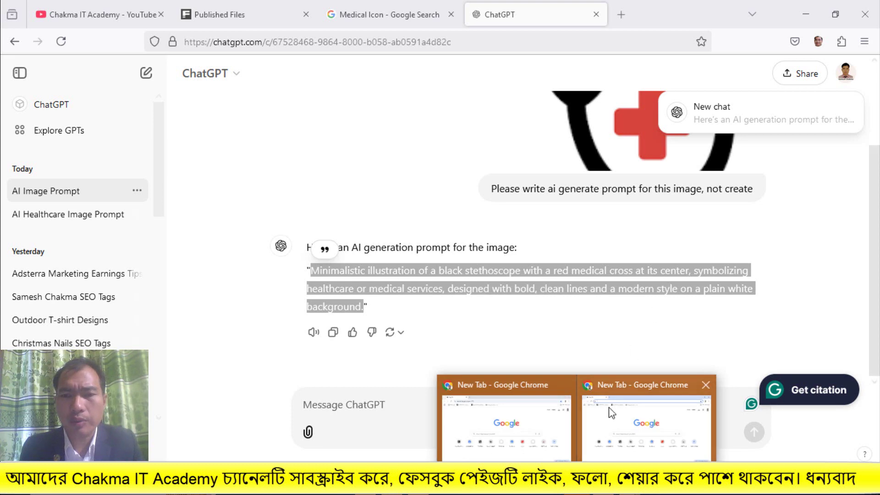
click(705, 387)
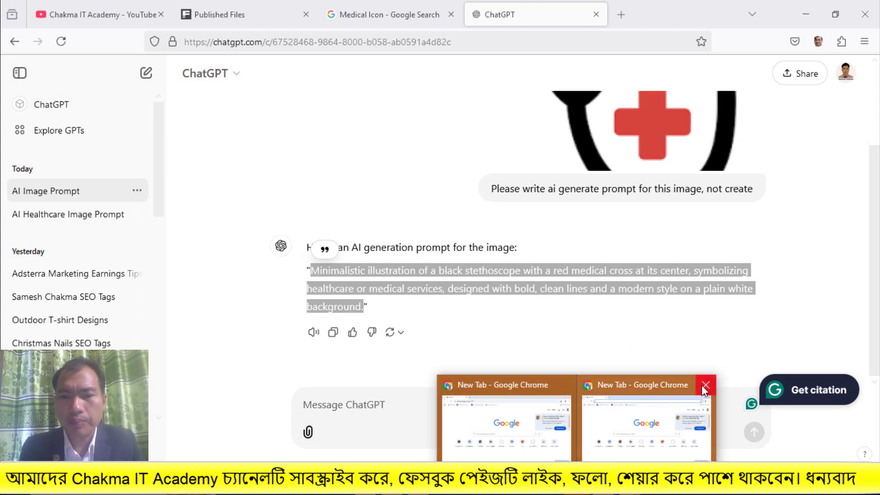
click(527, 436)
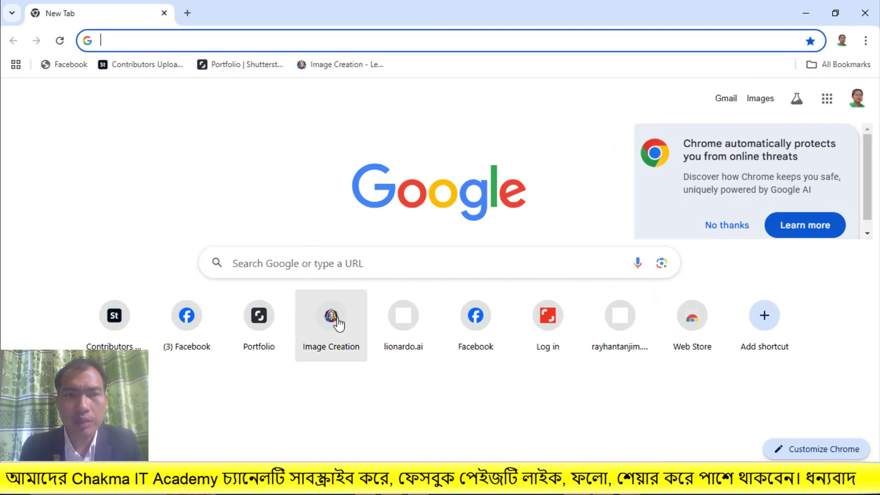
click(344, 68)
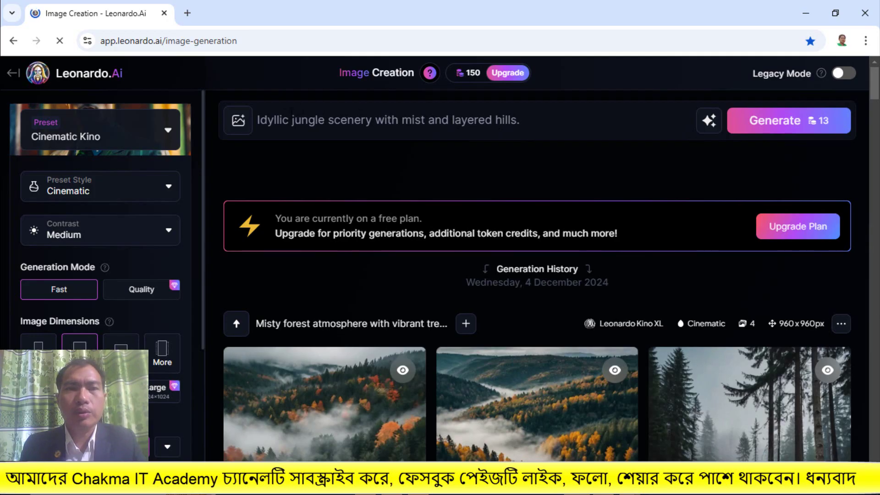
- Replace the example jungle prompt with the copied black stethoscope prompt and generate the images
triple_click(401, 129)
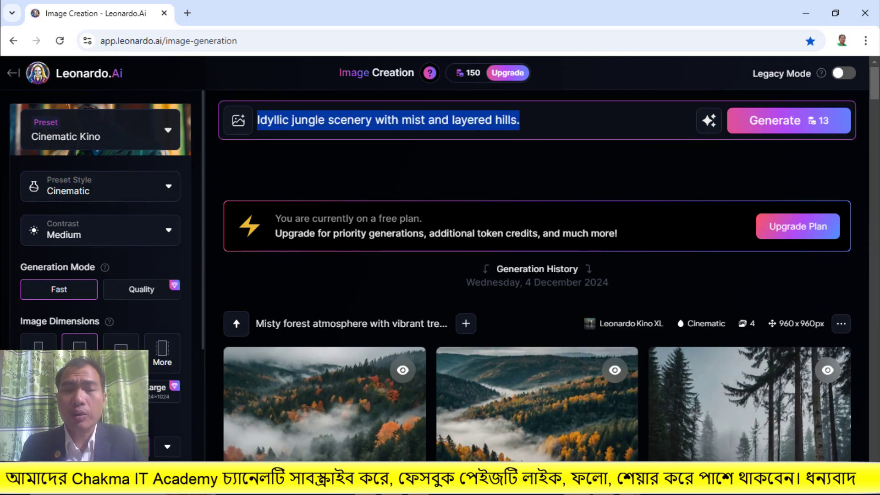
right_click(504, 123)
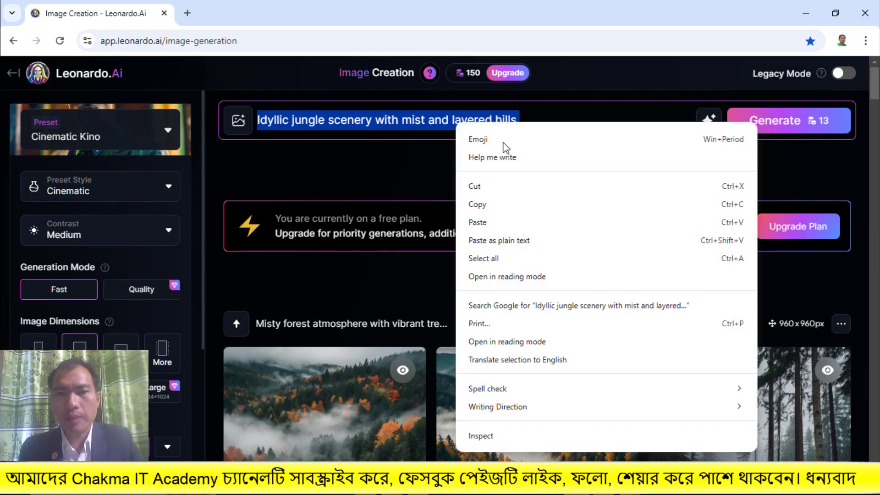
click(477, 202)
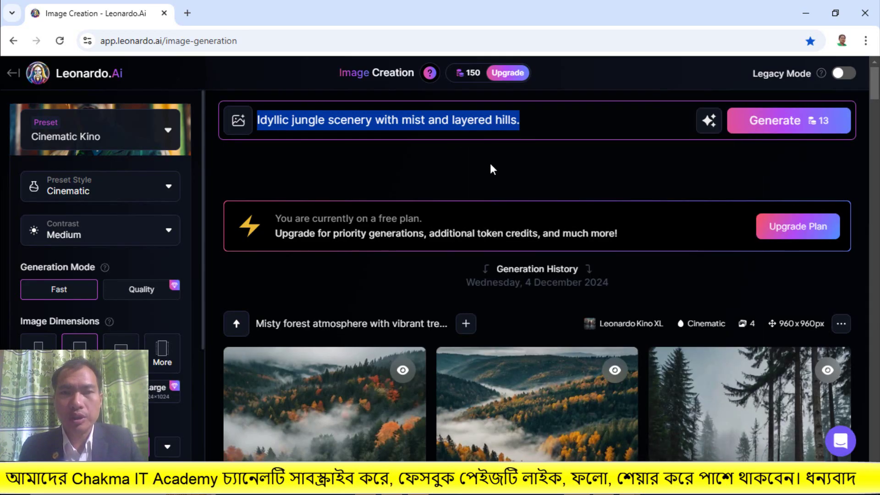
key(ctrl+v)
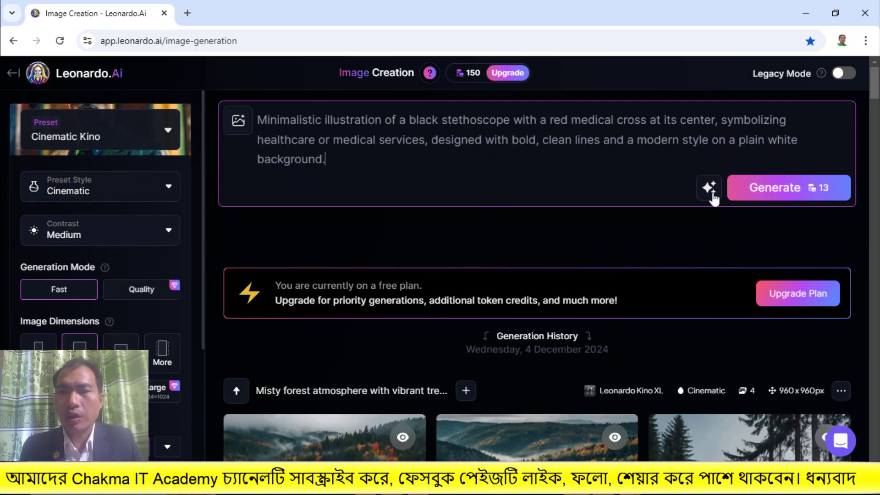
click(763, 198)
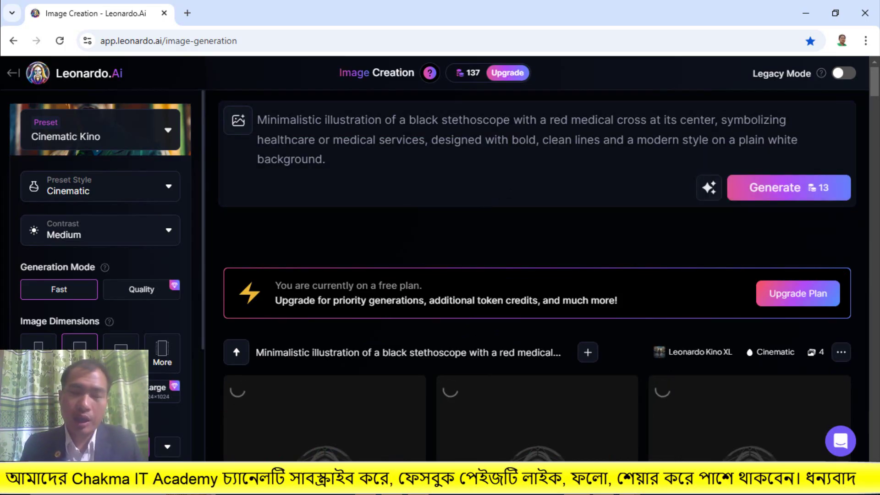
- Examine the generated stethoscope images and the actions available on them
scroll(536, 275, down, 4)
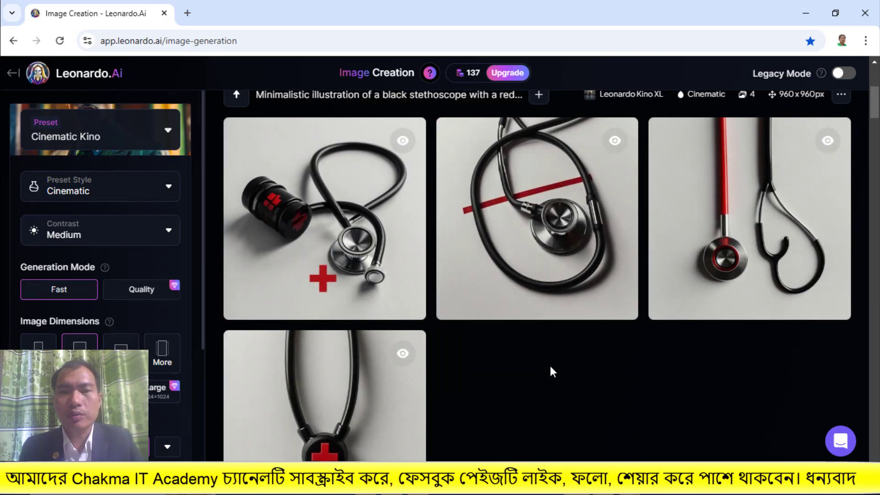
scroll(551, 365, up, 1)
scroll(551, 365, down, 3)
scroll(551, 365, up, 2)
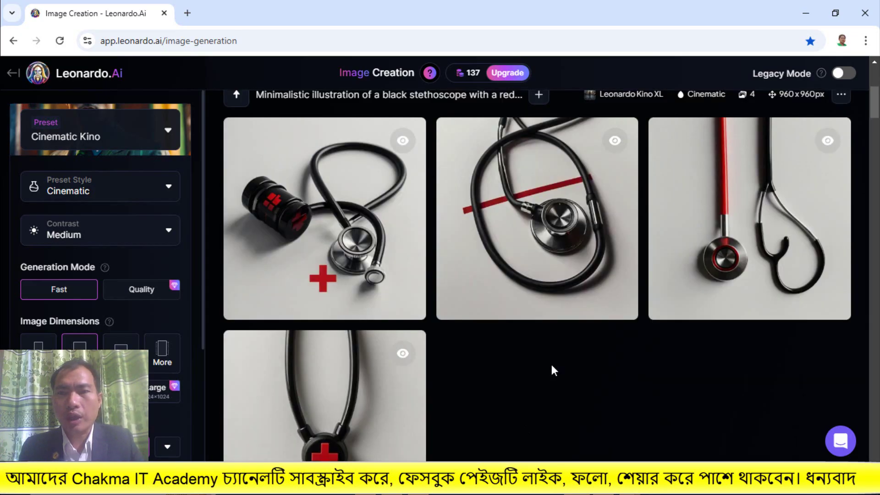
scroll(551, 364, up, 1)
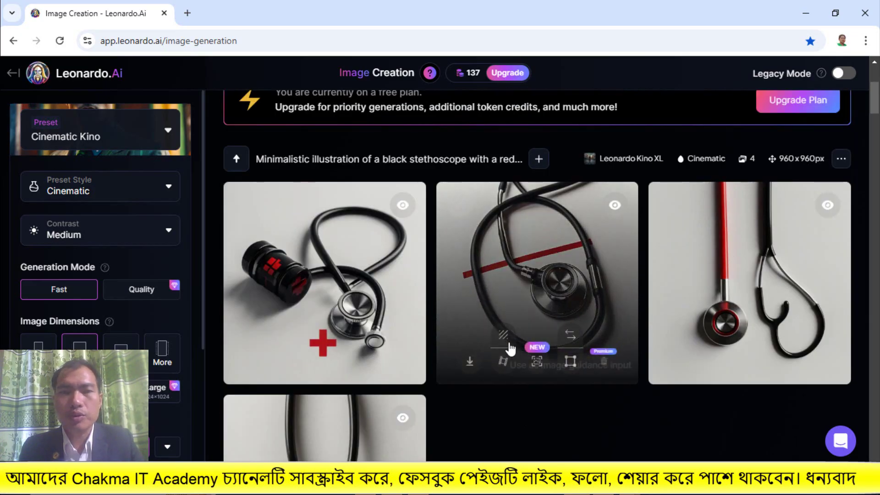
mouse_move(327, 362)
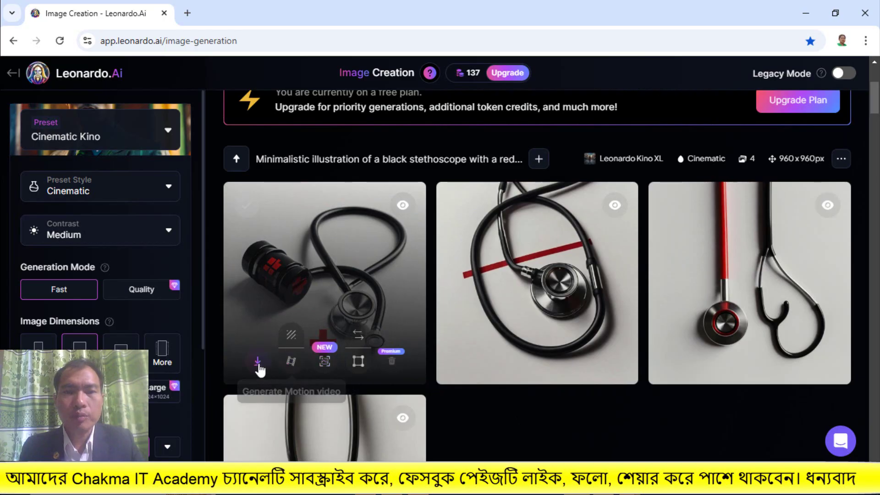
scroll(535, 403, down, 3)
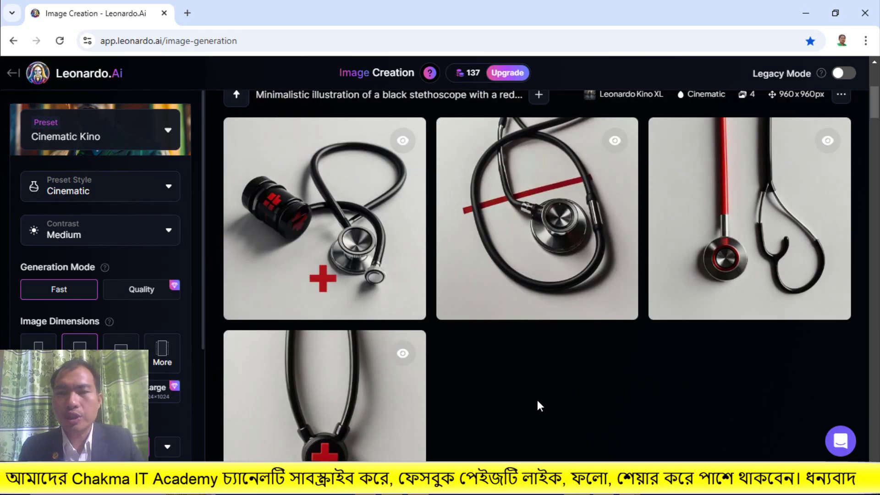
scroll(415, 366, up, 4)
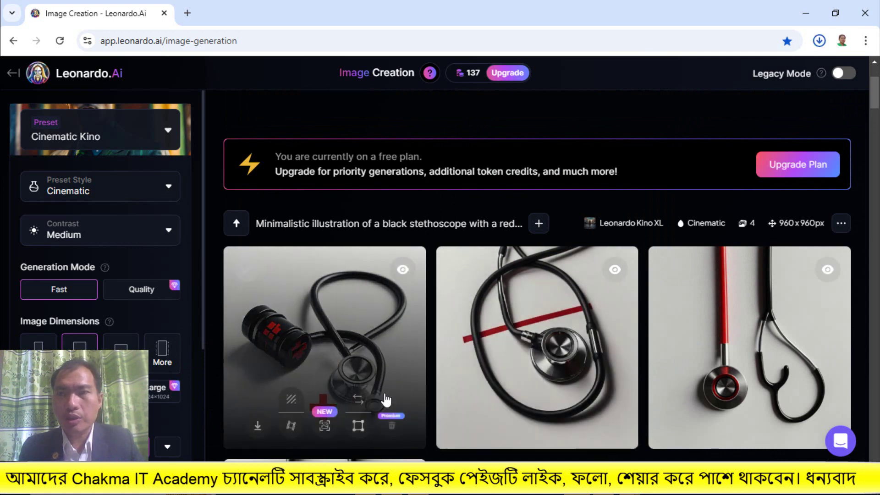
- Switch back to the ChatGPT conversation and send the request "More 10 SEO Friendly Prompt"
scroll(386, 400, down, 2)
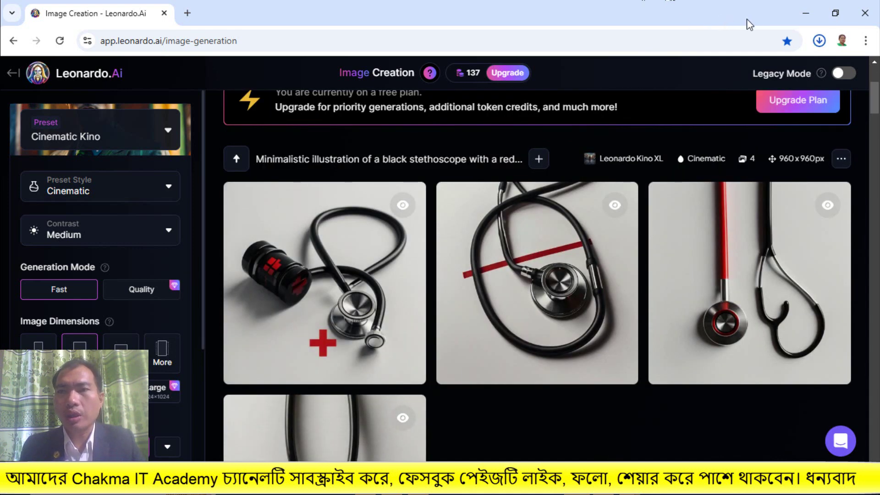
click(801, 13)
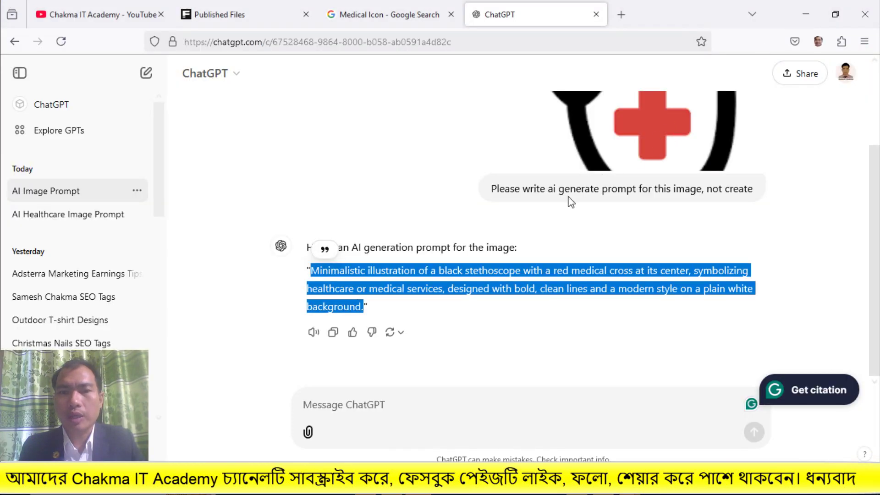
click(393, 407)
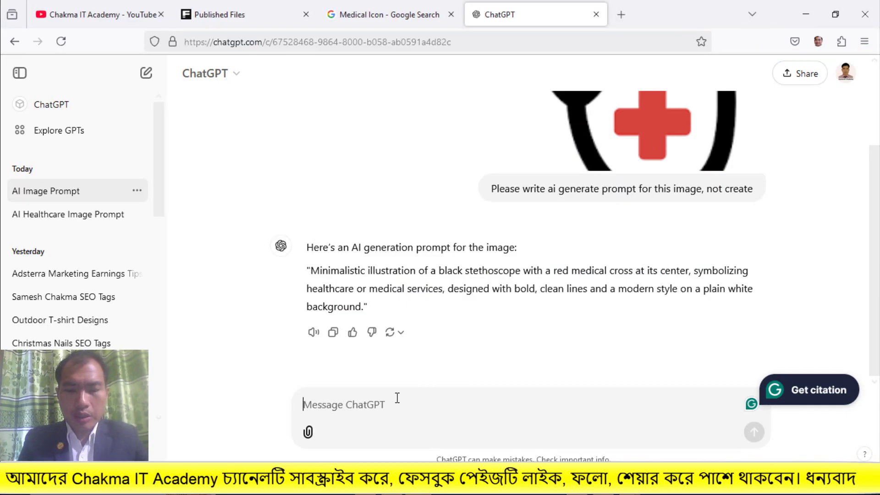
text(More 10 SEO Friendly Prompt)
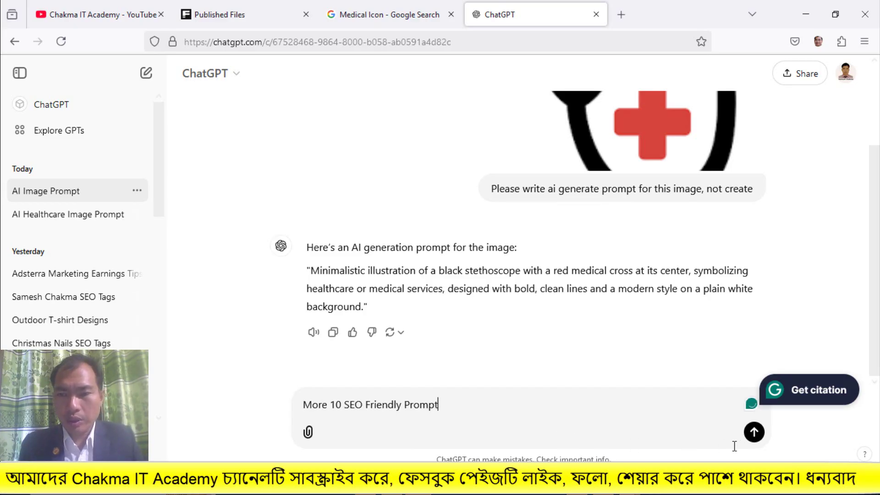
click(753, 432)
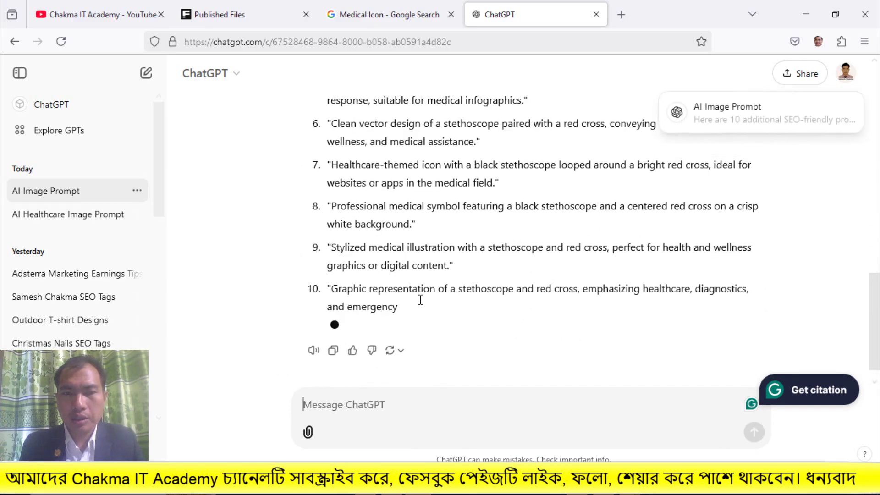
- Copy the first prompt of the new list, from "Flat vector icon" to "clean white background.", without the quotation marks
scroll(467, 302, up, 6)
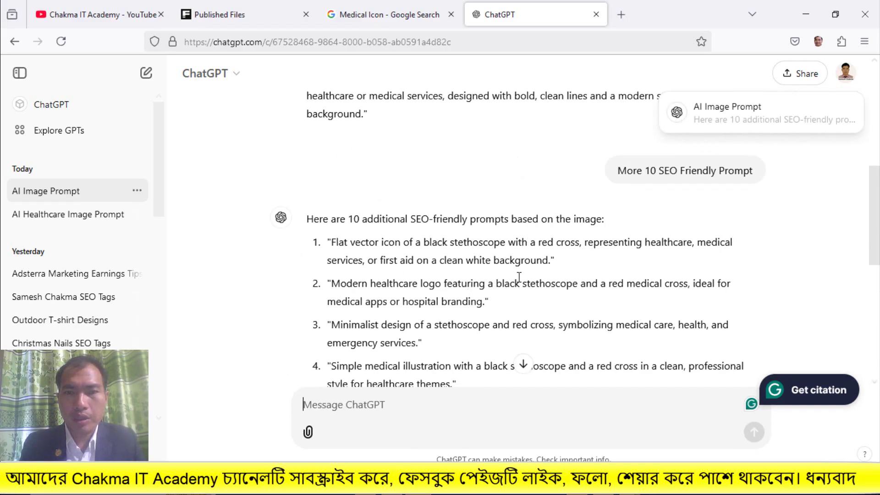
drag(552, 260, 331, 243)
right_click(368, 245)
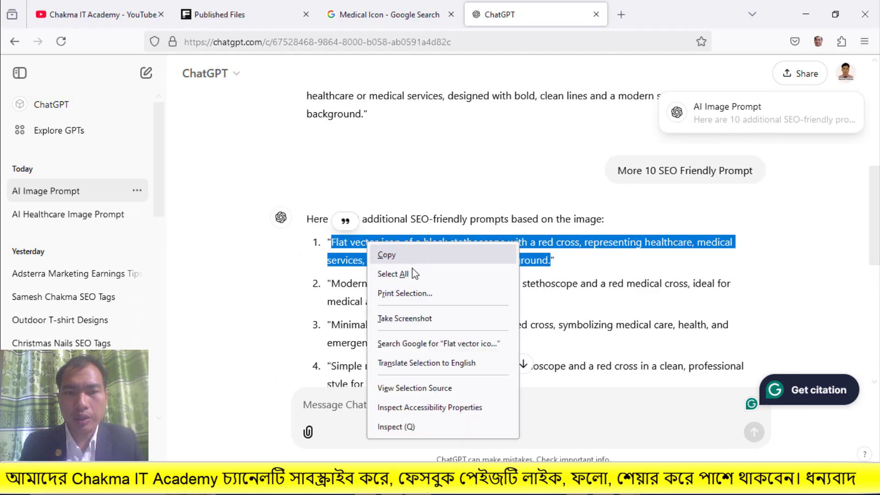
click(388, 254)
- Switch to Leonardo.Ai, replace the minimalistic illustration prompt with the copied flat vector icon prompt, and generate the images
key(alt+Tab)
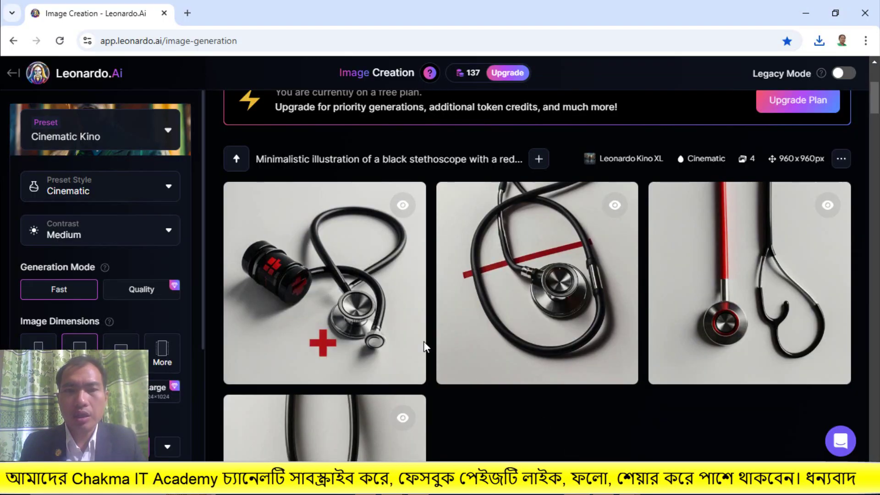
scroll(438, 224, up, 4)
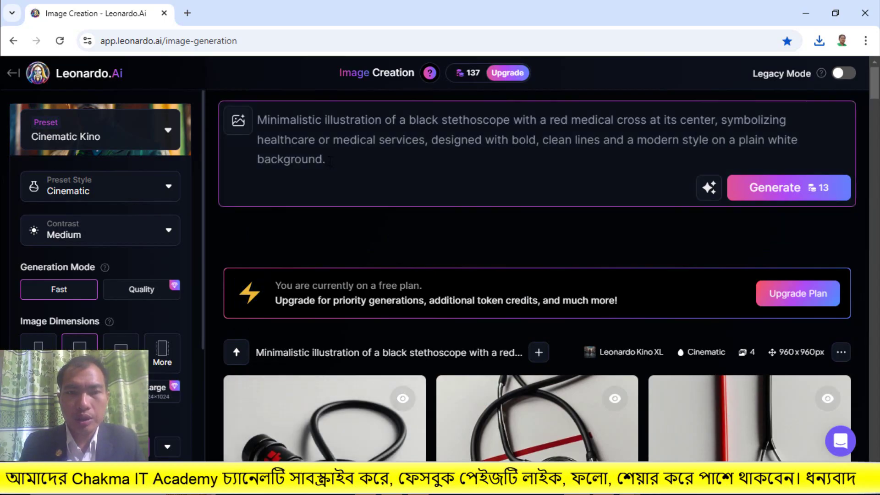
drag(326, 159, 264, 123)
right_click(325, 147)
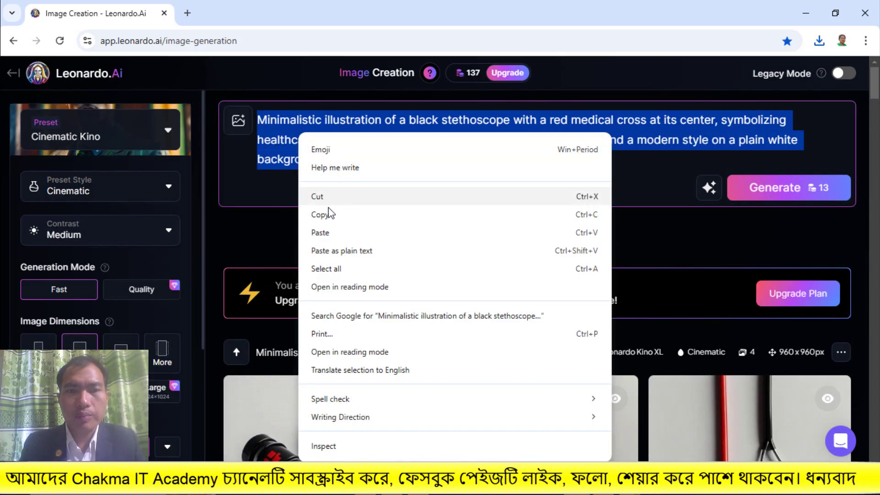
click(325, 227)
click(737, 181)
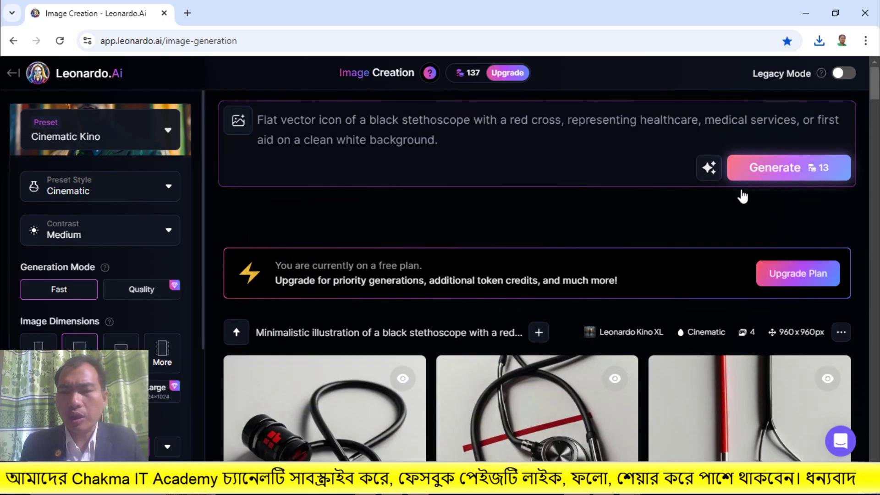
- Reveal the image hidden as possibly explicit in the flat vector icon set and download it
scroll(632, 363, down, 3)
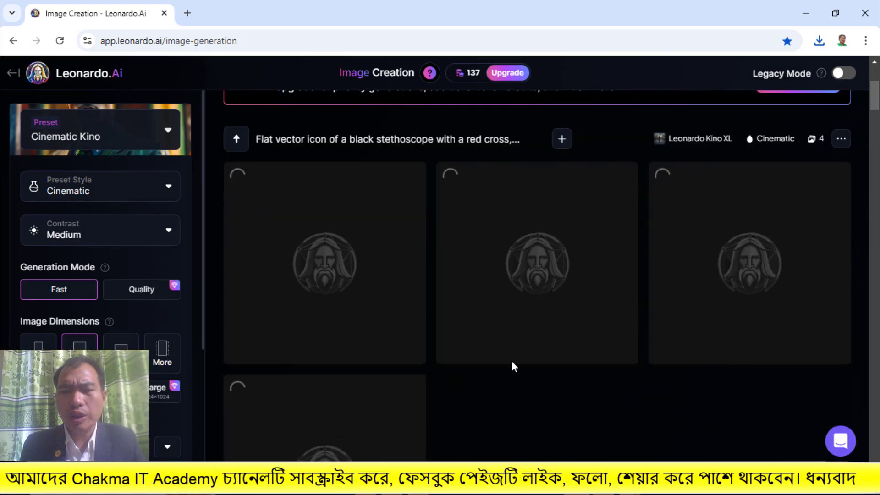
scroll(510, 358, down, 1)
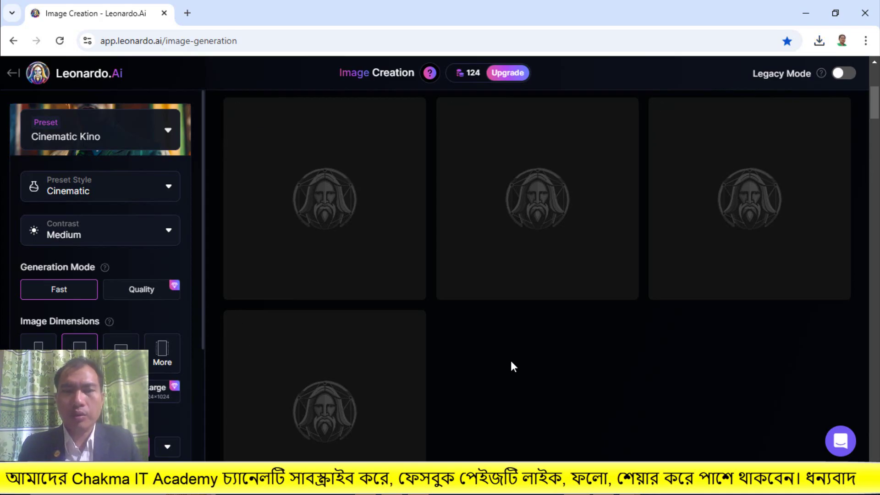
scroll(610, 345, up, 1)
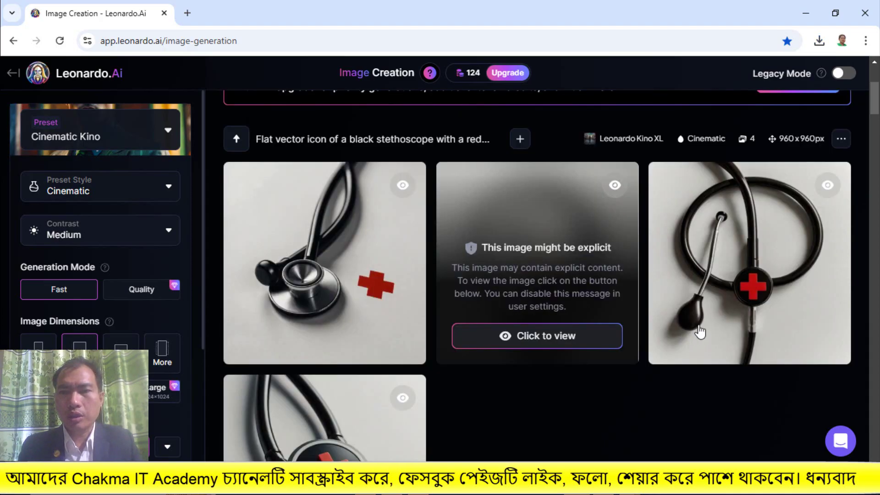
click(550, 350)
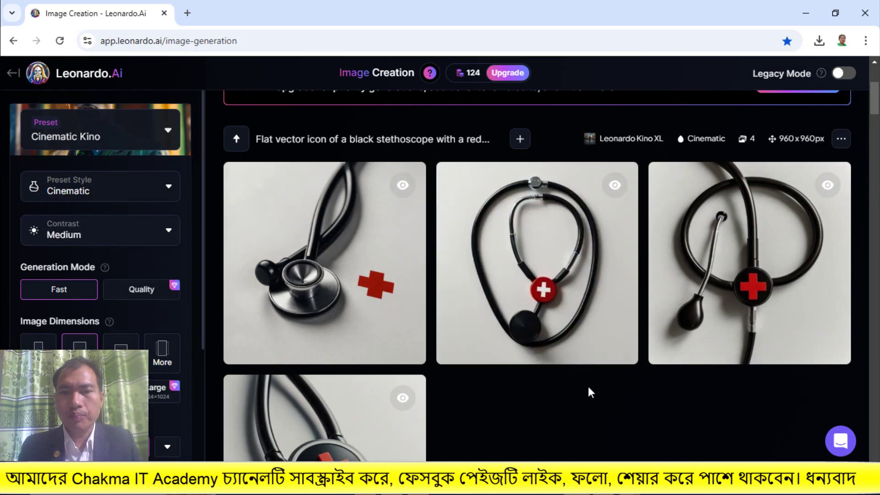
scroll(534, 384, down, 2)
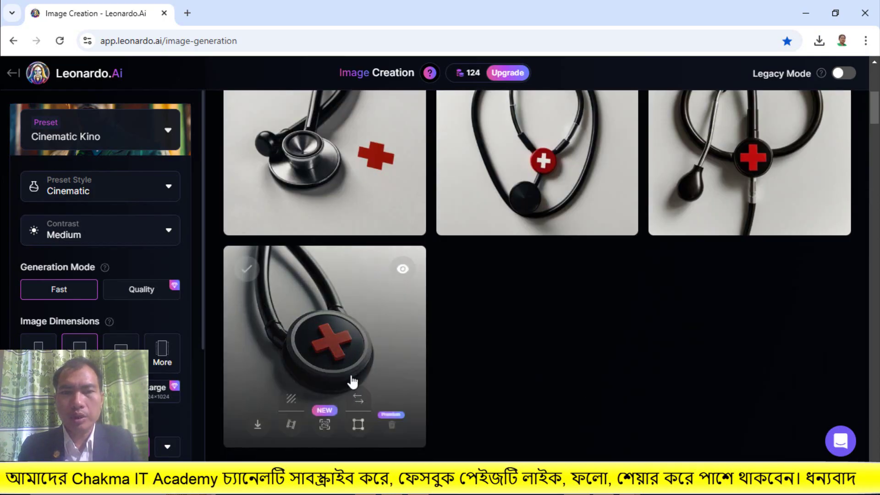
scroll(600, 336, up, 2)
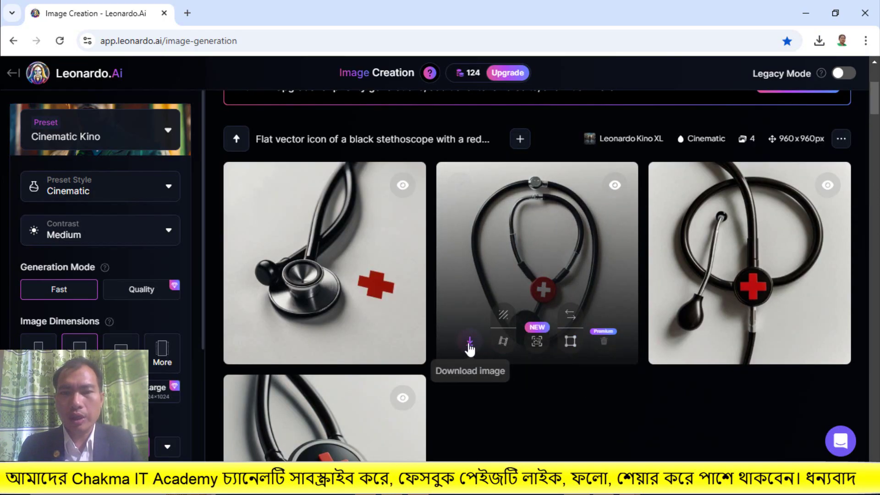
click(469, 344)
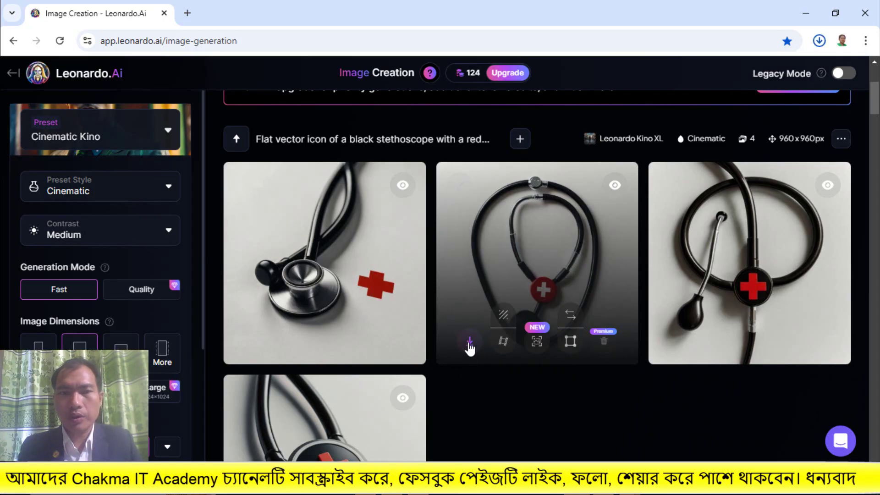
scroll(367, 275, up, 1)
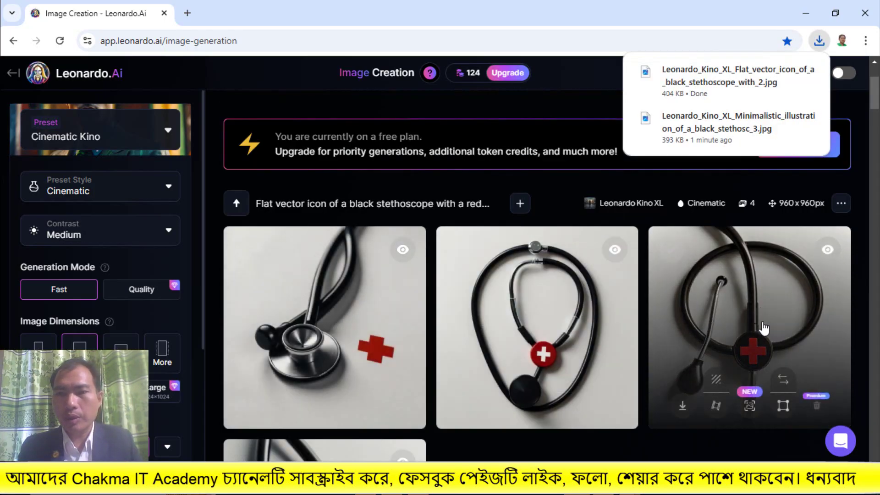
scroll(762, 330, down, 1)
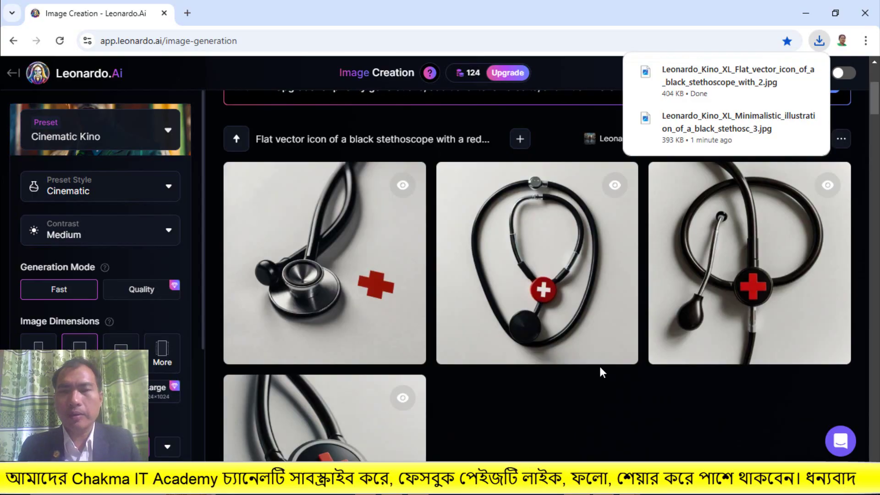
scroll(599, 366, up, 1)
scroll(556, 371, down, 2)
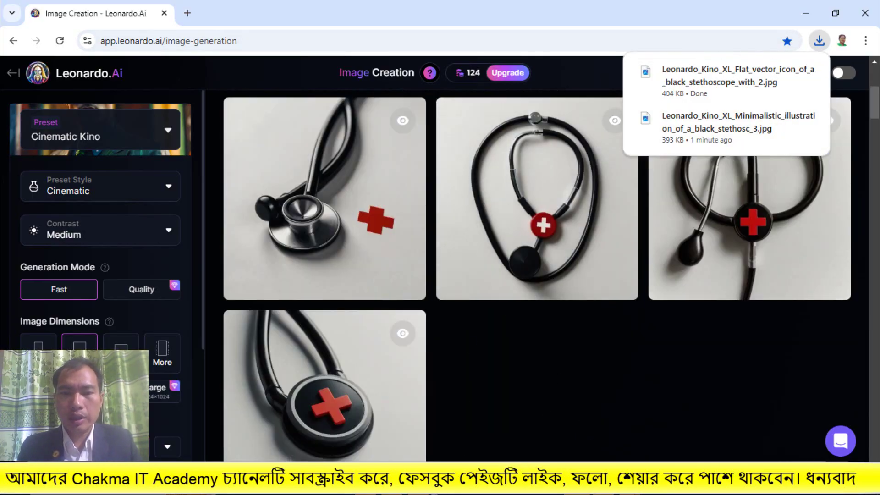
- Switch to ChatGPT and copy the second listed prompt, from "Modern healthcare logo" to "hospital branding", without quotation marks or final period
key(alt+Tab)
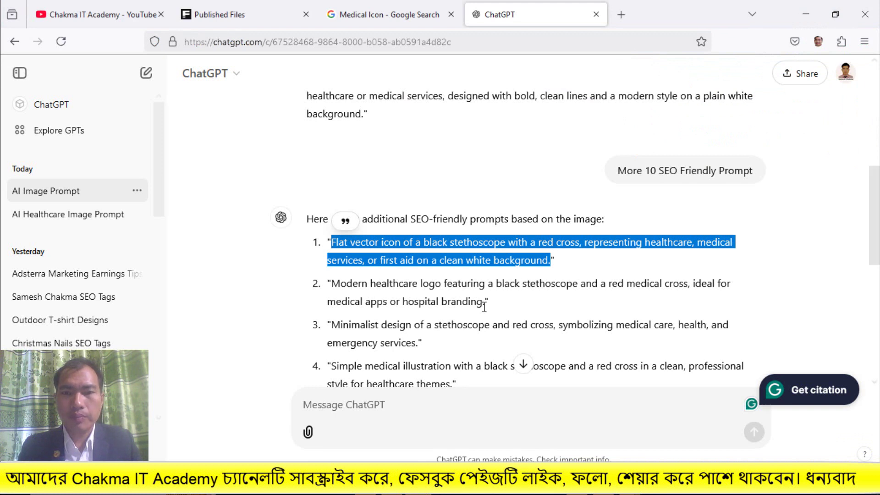
drag(483, 302, 334, 288)
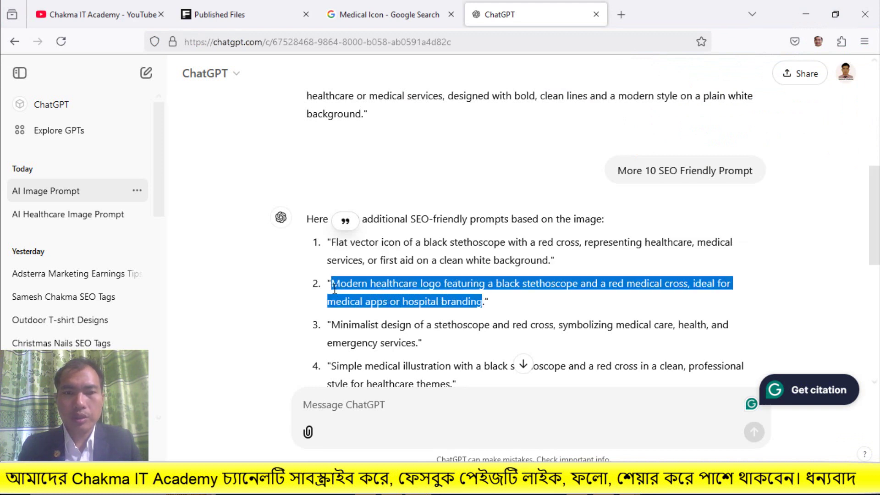
right_click(345, 286)
click(366, 298)
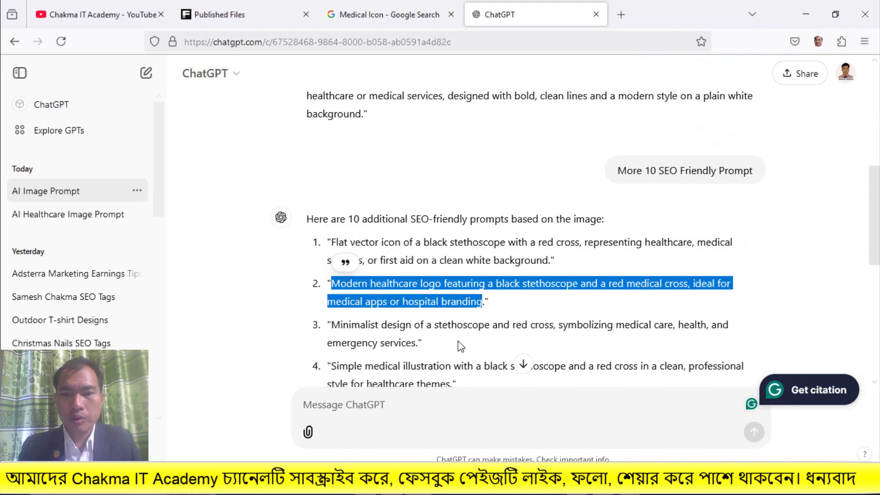
- Return to Leonardo.Ai, replace the flat vector icon prompt with the copied modern healthcare logo prompt, and generate the images
click(440, 484)
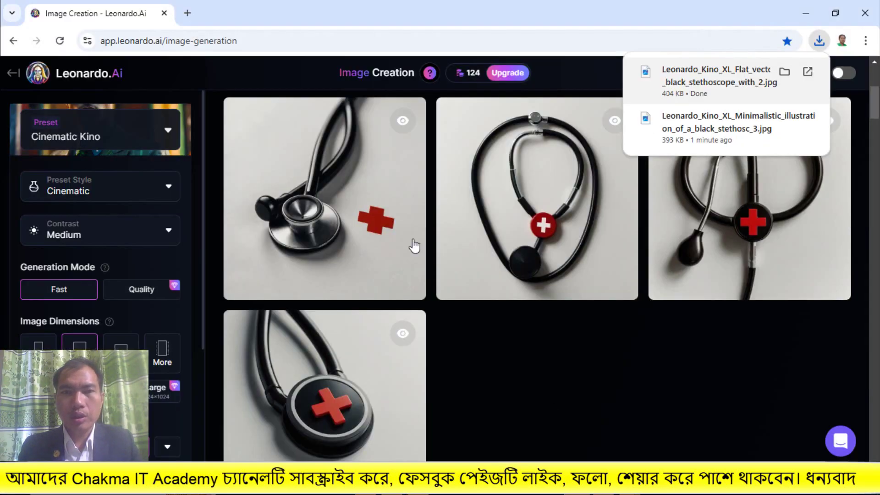
scroll(413, 246, up, 5)
drag(441, 143, 301, 112)
right_click(301, 112)
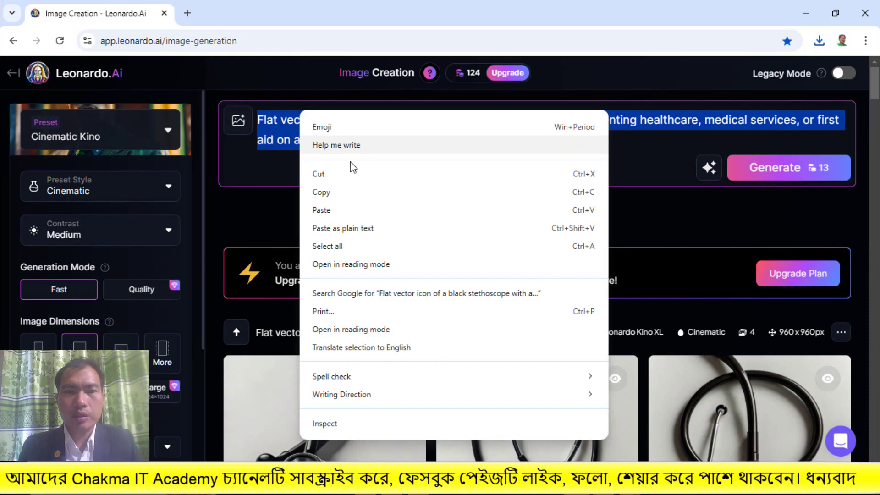
click(330, 210)
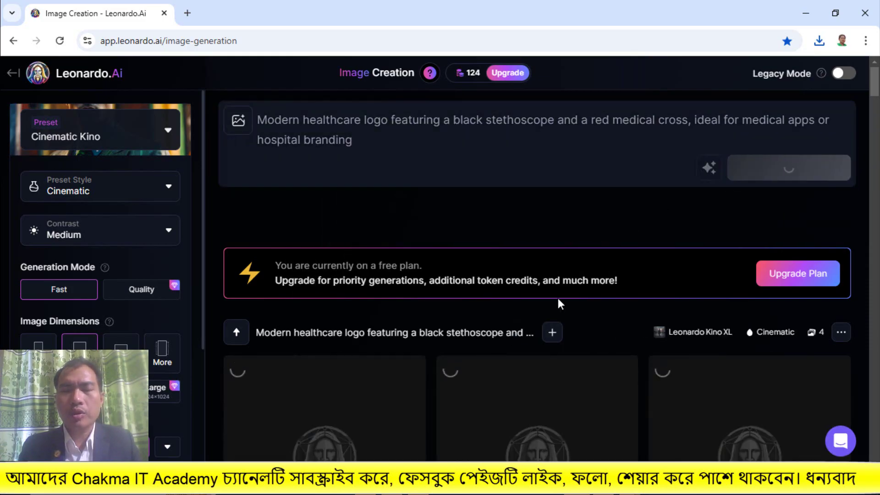
- Download the third image of the modern healthcare logo set, the stethoscope on a brown textured surface
scroll(557, 298, down, 3)
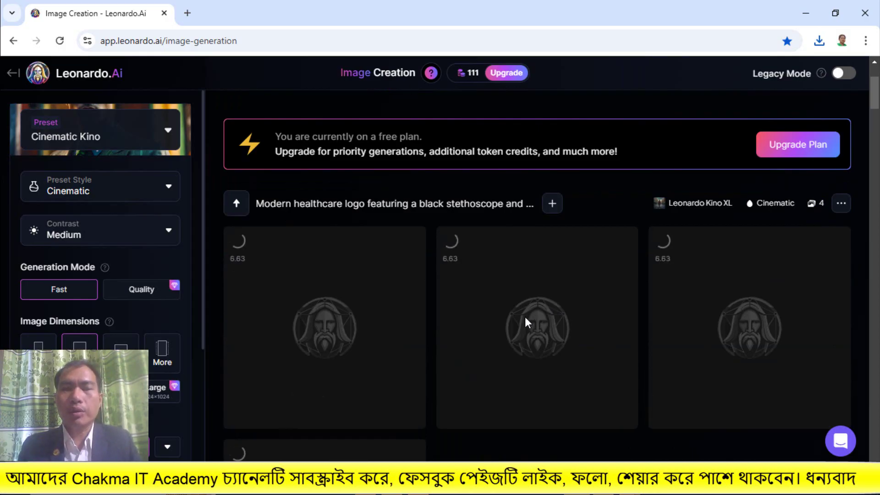
scroll(522, 319, down, 1)
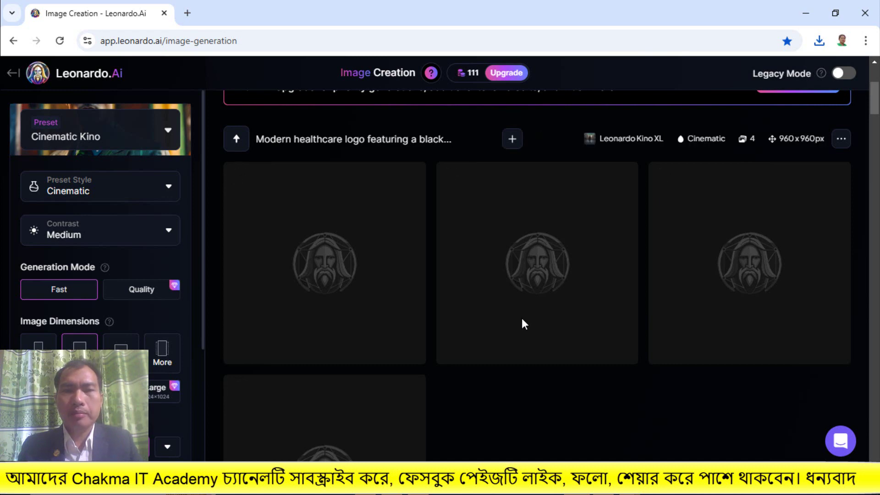
scroll(550, 334, down, 1)
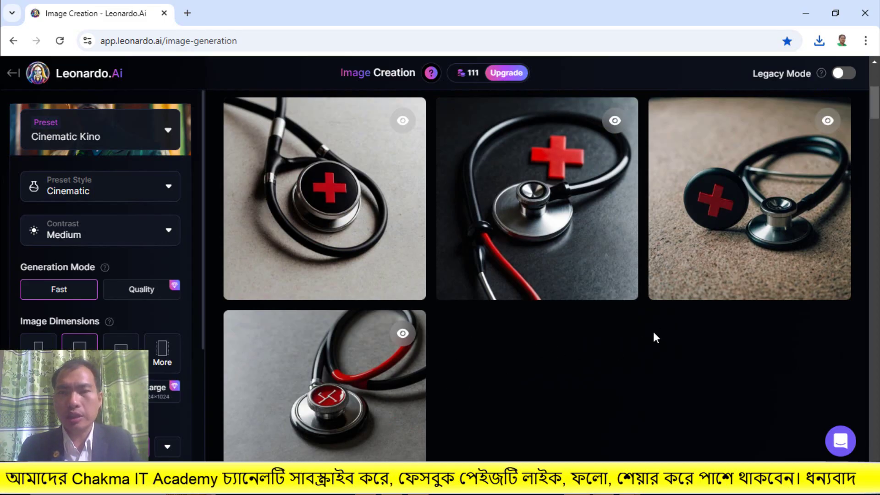
click(682, 280)
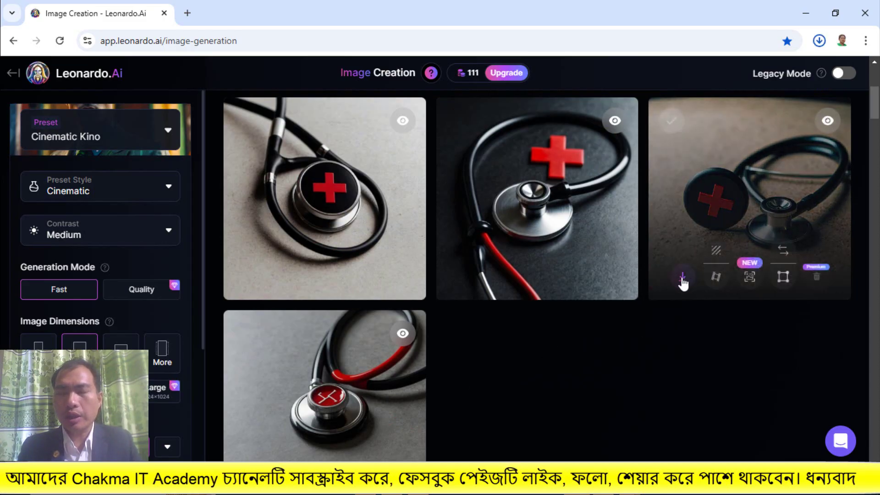
scroll(390, 404, down, 2)
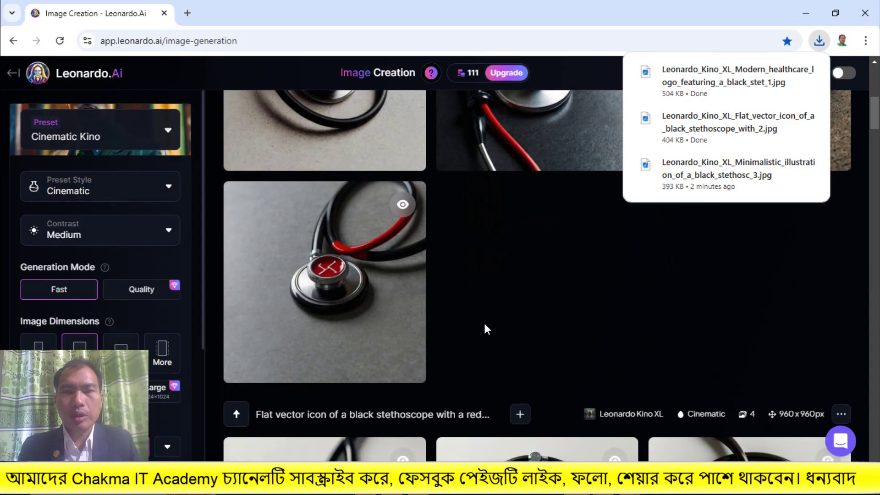
scroll(486, 329, up, 2)
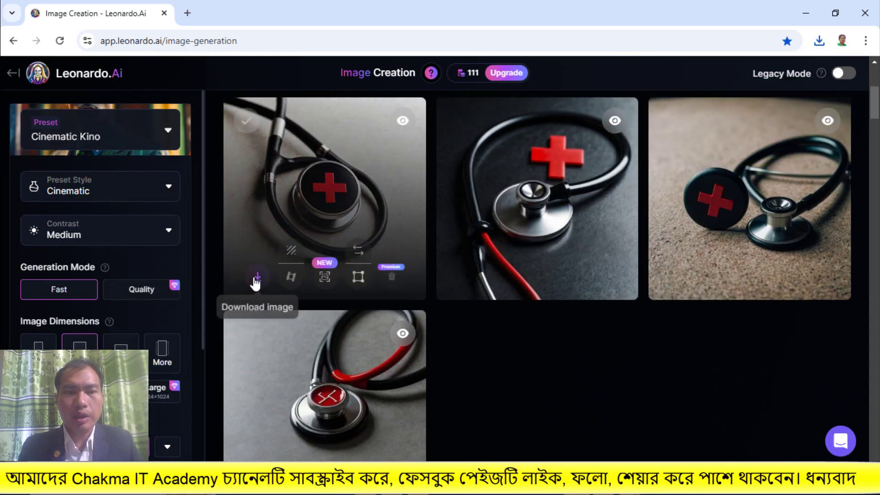
scroll(328, 368, down, 1)
click(257, 424)
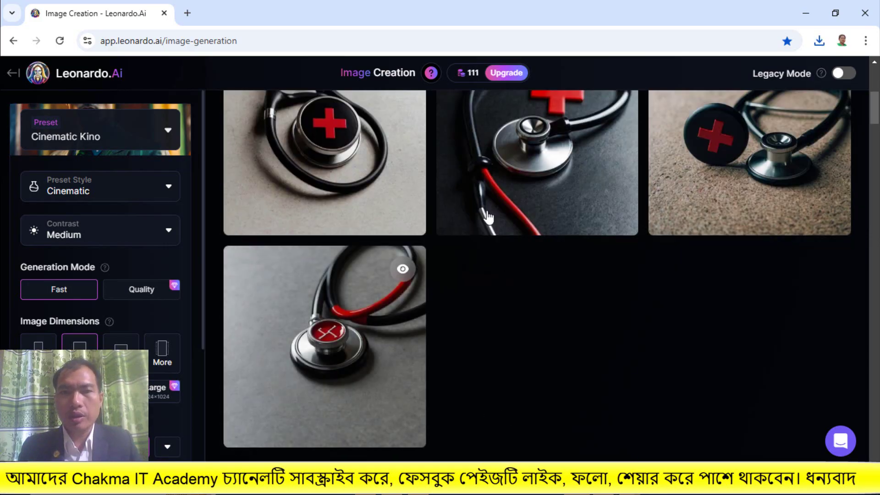
scroll(488, 217, up, 2)
- Switch to ChatGPT and copy the third listed prompt, from "Minimalist design" to "emergency services.", without the quotation marks
click(486, 481)
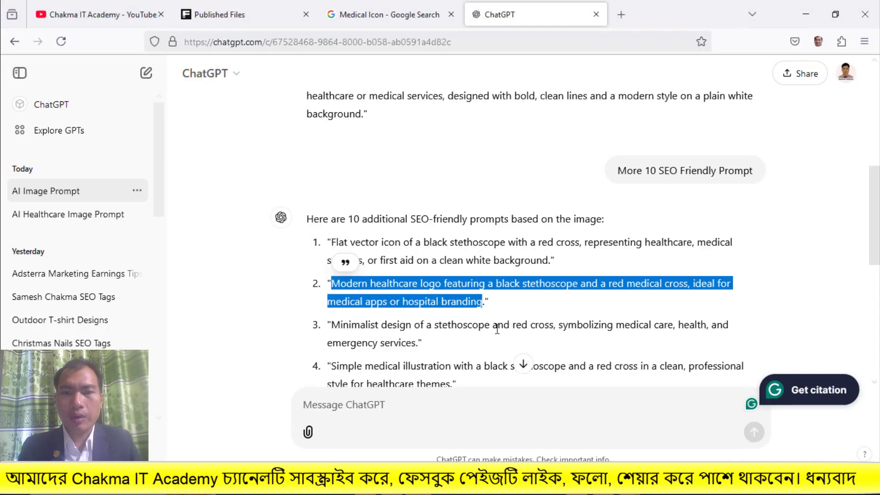
drag(421, 343, 333, 325)
right_click(341, 326)
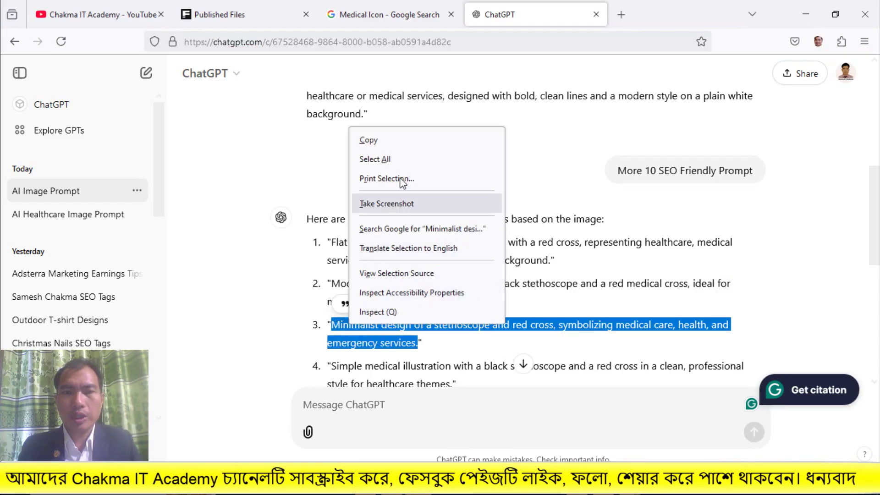
click(364, 139)
- Return to Leonardo.Ai, replace the modern healthcare logo prompt with the copied minimalist design prompt, and generate the images
click(569, 482)
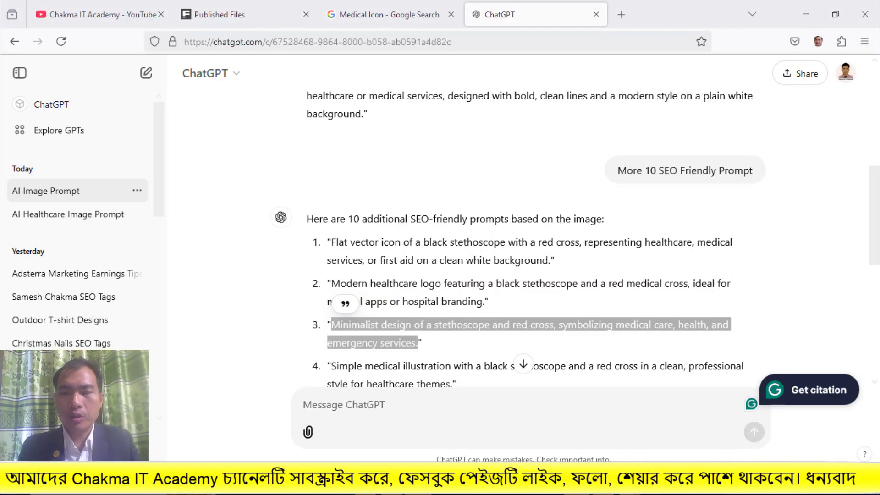
scroll(540, 284, up, 3)
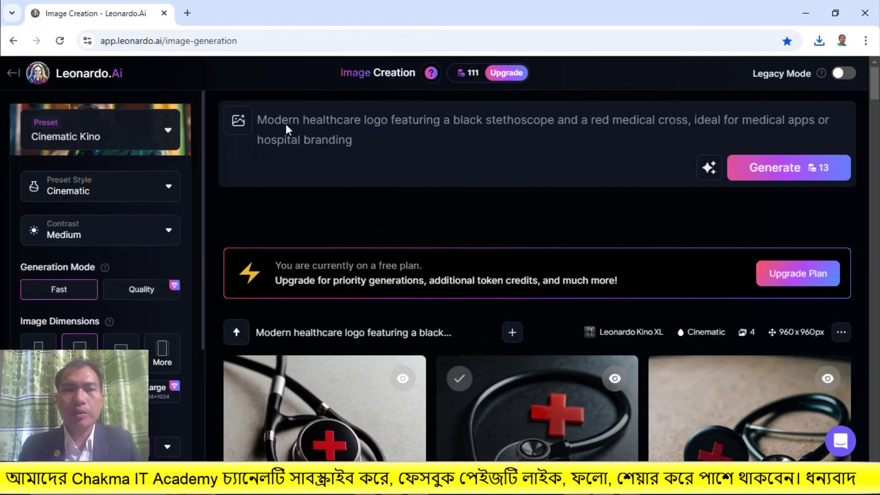
drag(272, 119, 361, 139)
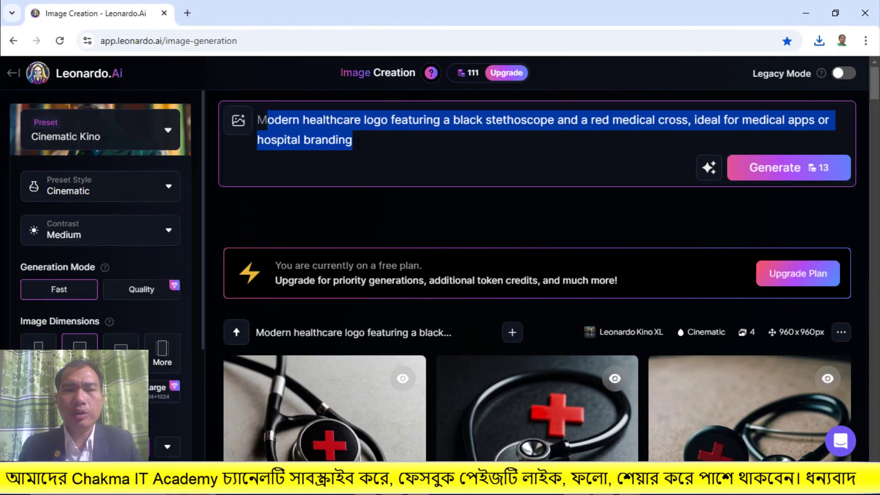
click(332, 140)
triple_click(332, 141)
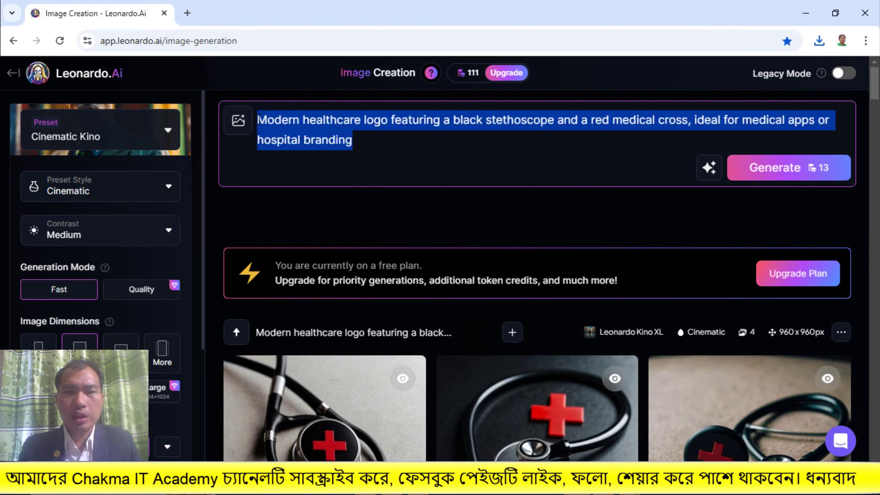
right_click(274, 124)
click(323, 223)
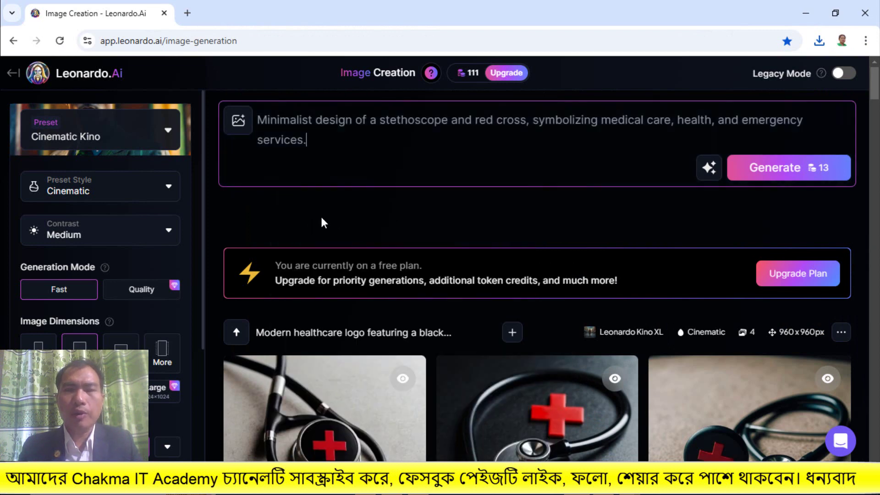
click(763, 173)
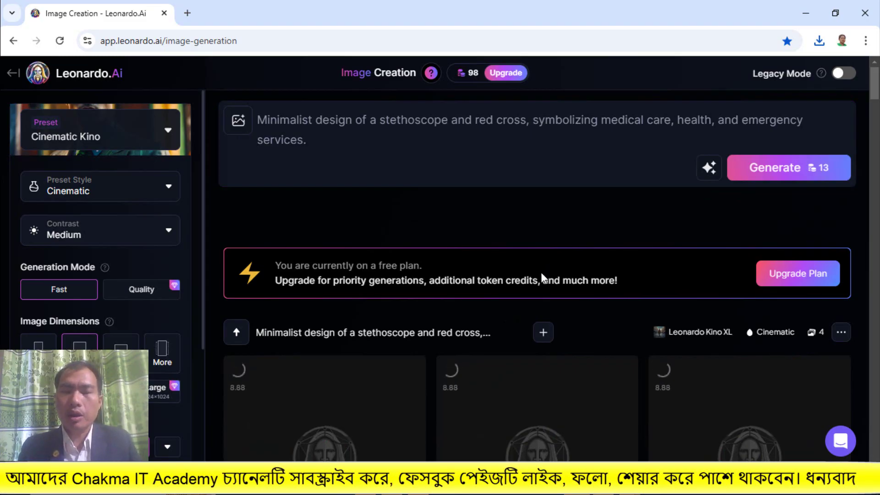
- Download the second and third images of the minimalist stethoscope set
scroll(541, 275, down, 4)
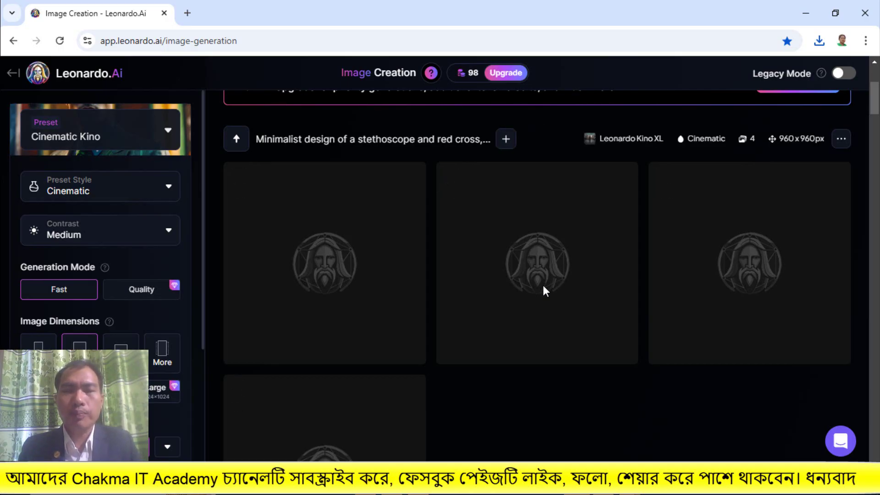
scroll(543, 285, down, 1)
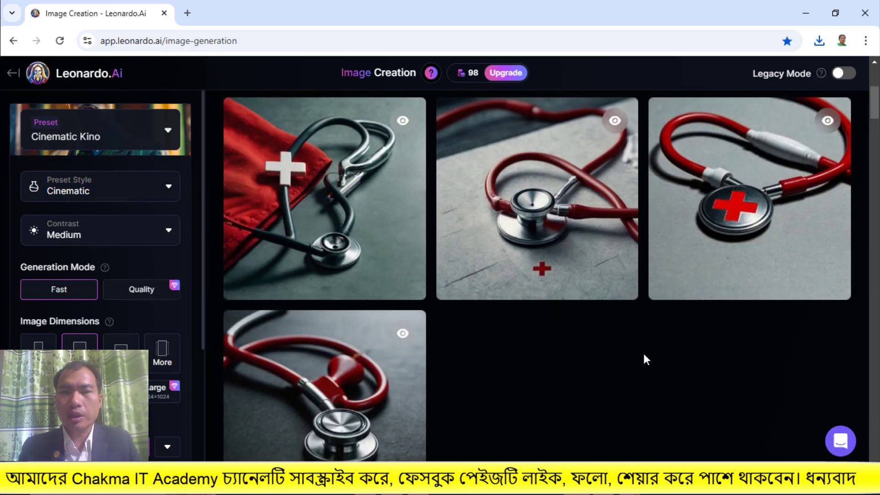
scroll(643, 353, up, 1)
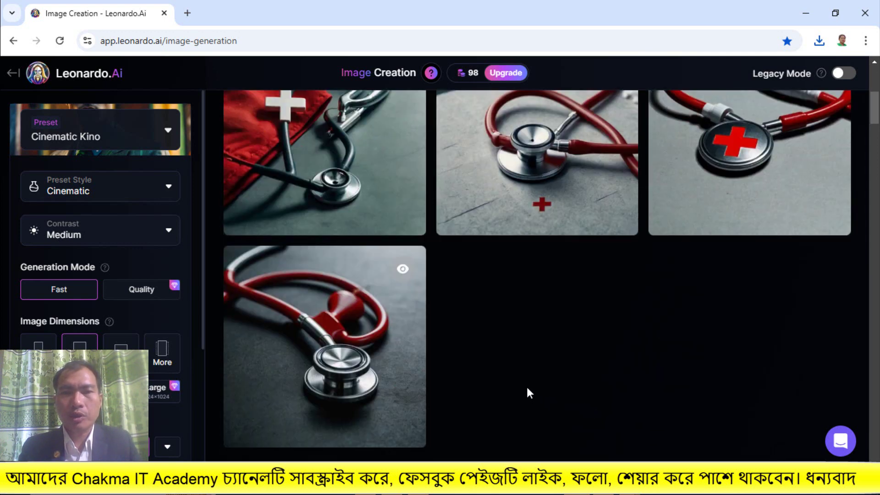
scroll(529, 393, up, 3)
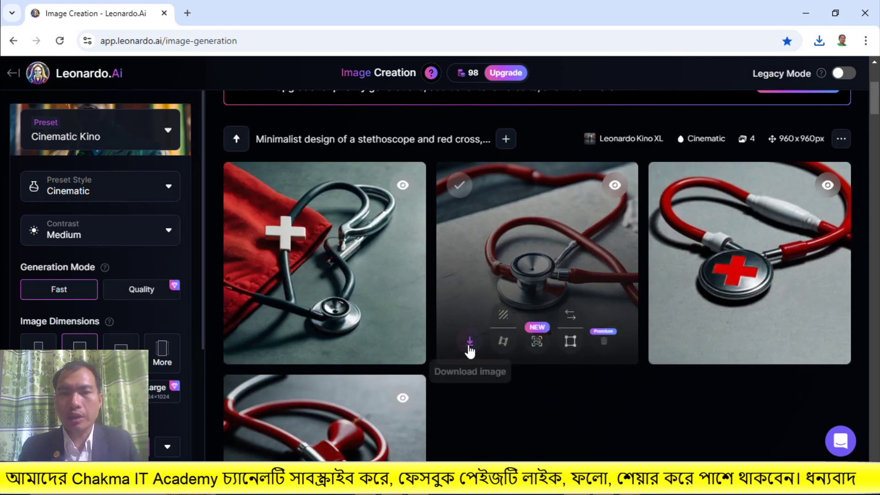
click(469, 350)
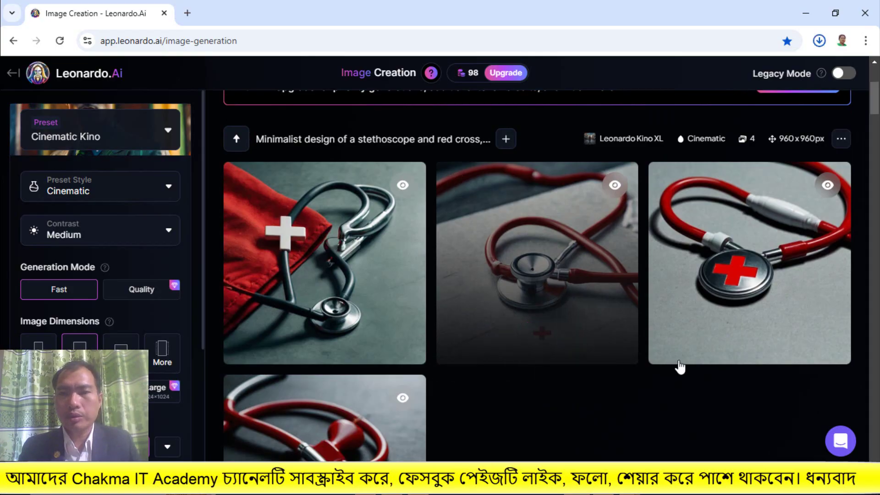
click(681, 343)
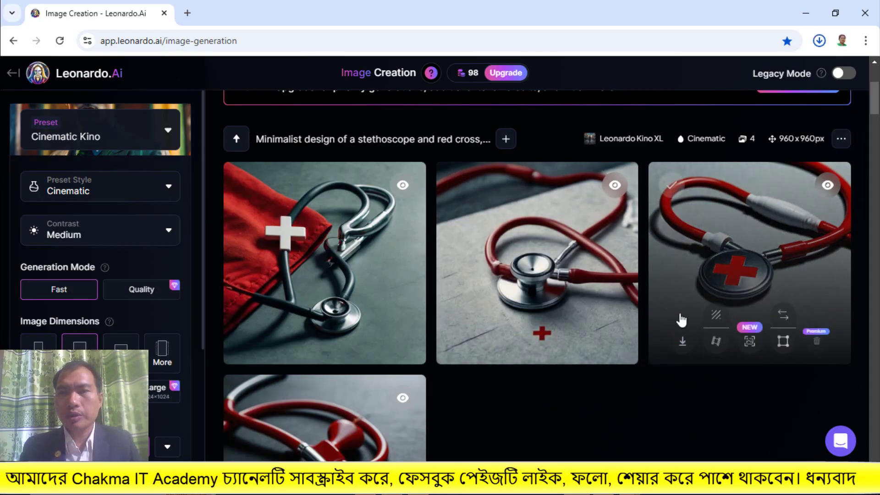
- Minimize the open windows, return to Firefox, and open the bookmarked TinyWow image resolution tool from the AI Folder in a new tab
click(803, 14)
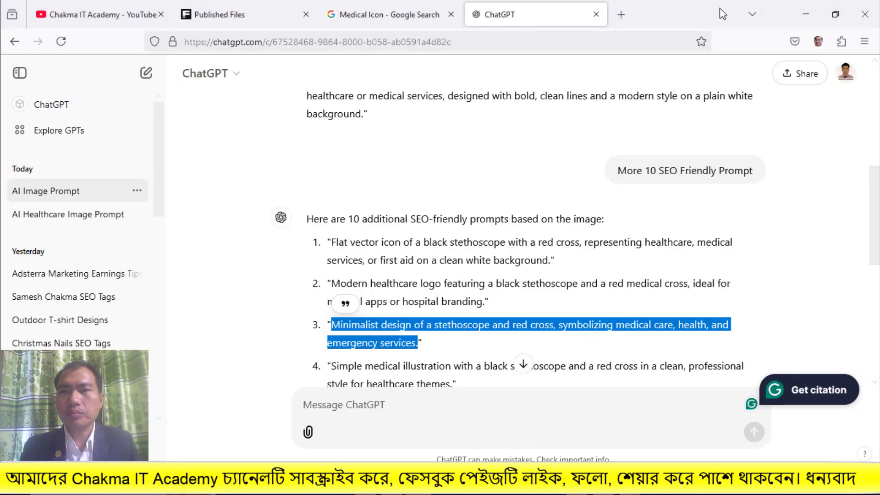
click(803, 9)
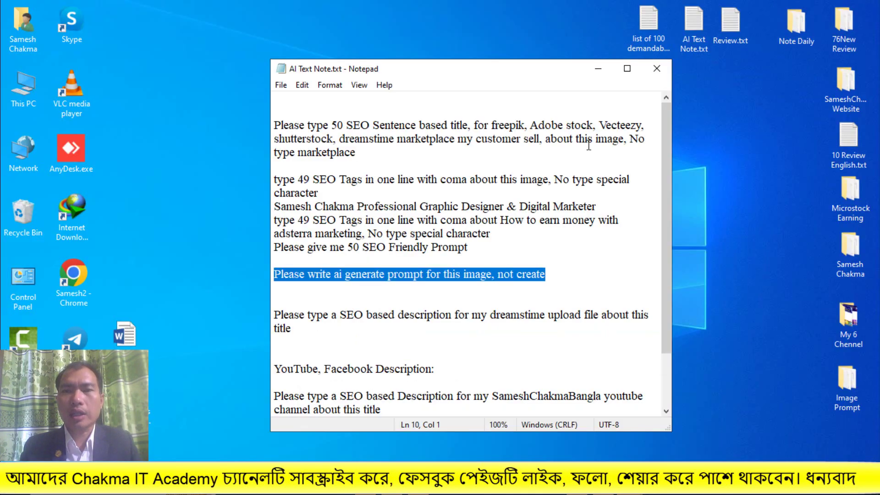
click(598, 69)
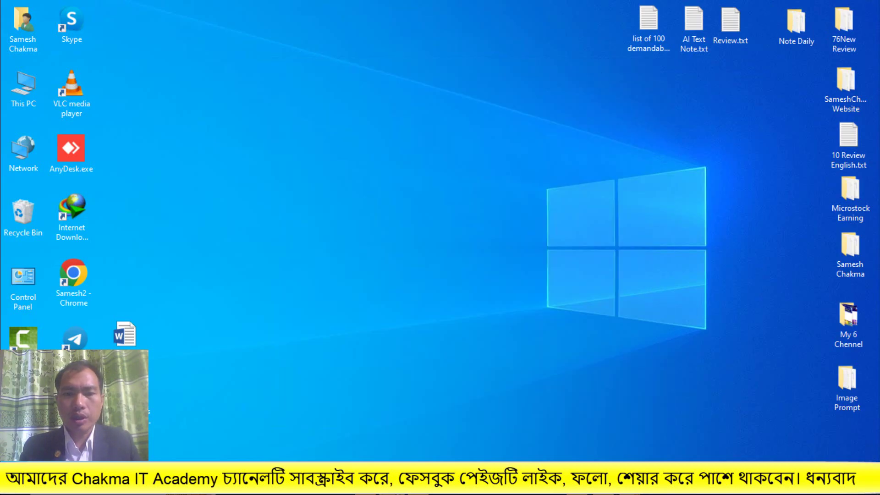
click(392, 484)
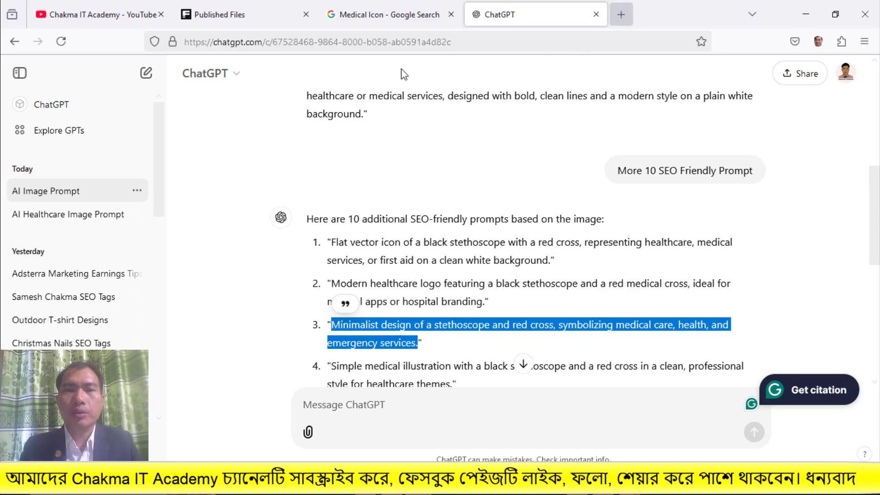
key(alt+Tab)
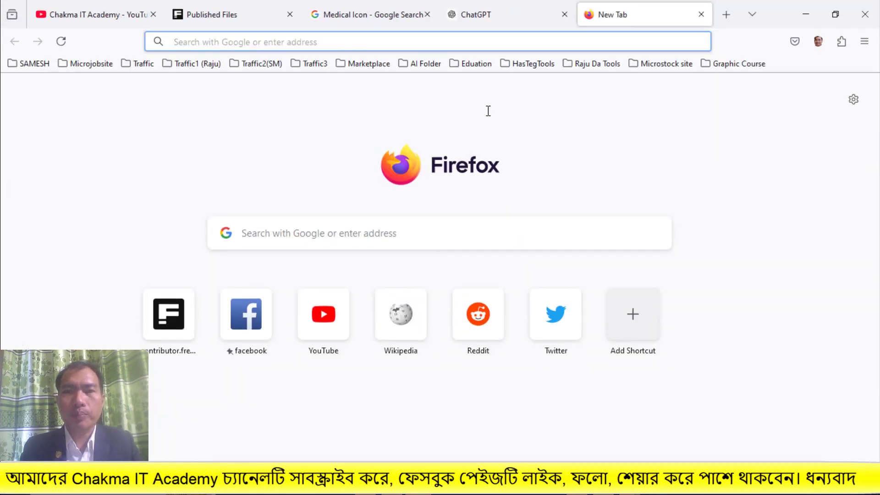
click(424, 64)
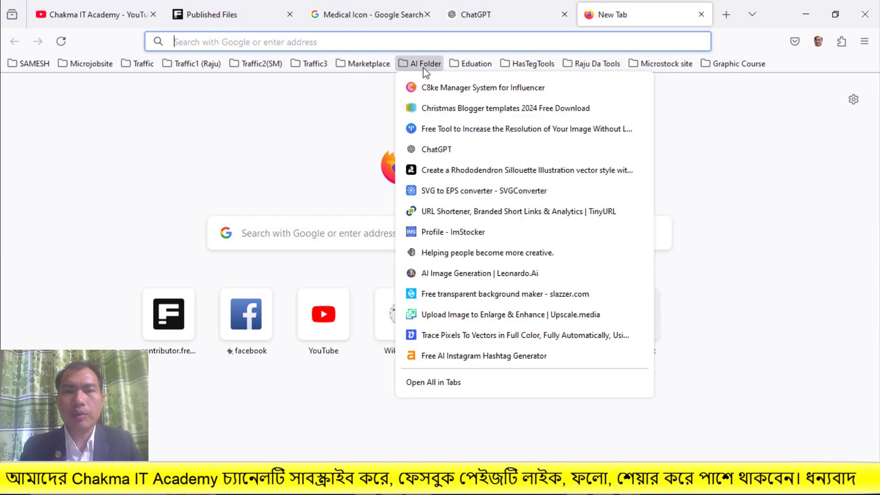
click(489, 131)
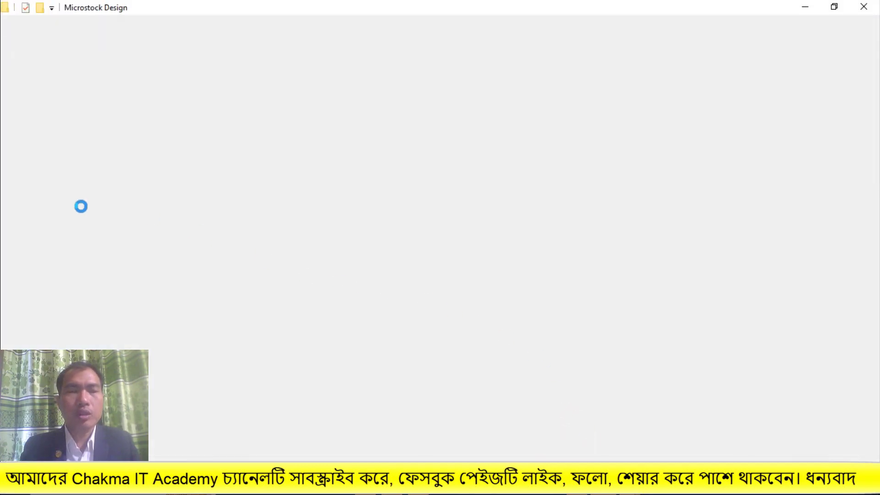
- Open the Downloads folder in File Explorer and upload the Minimalistic illustration stethoscope image to TinyWow's Upscale an Image page
key(alt+Tab)
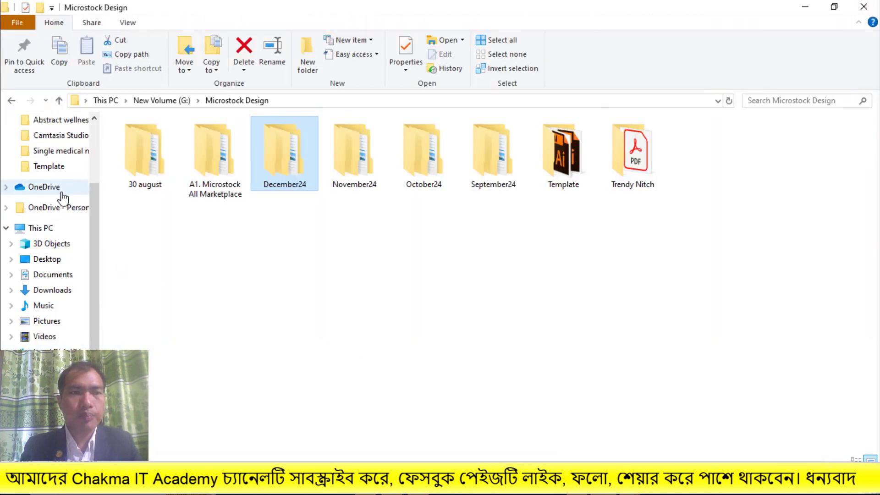
click(57, 295)
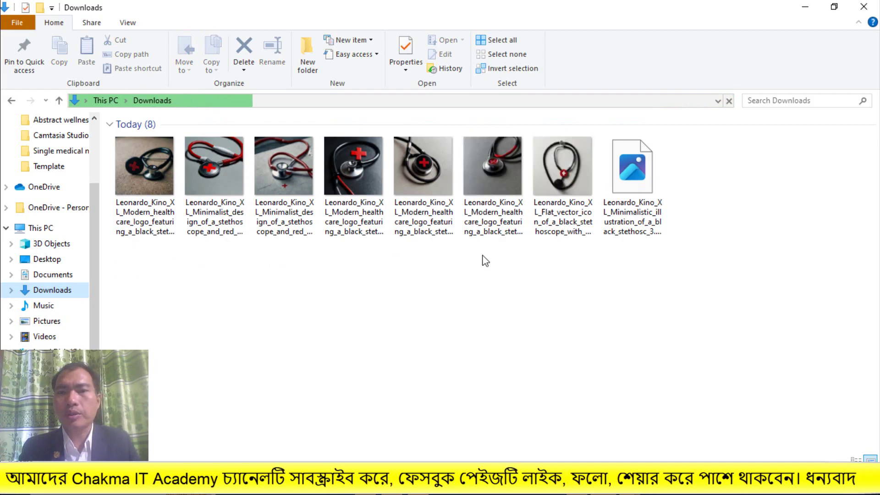
double_click(634, 189)
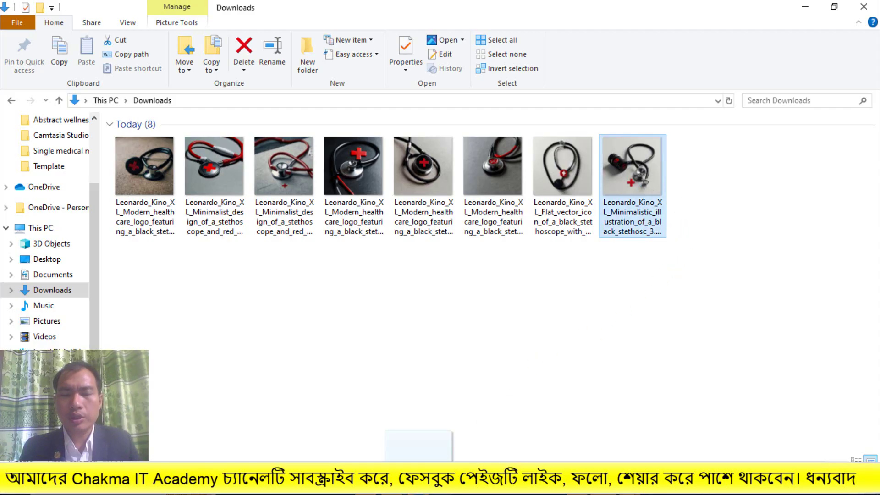
click(418, 482)
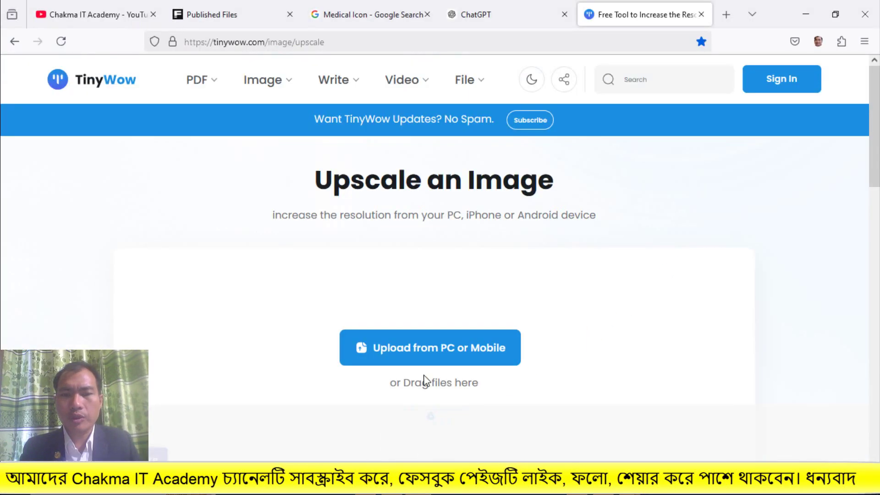
drag(432, 342, 431, 355)
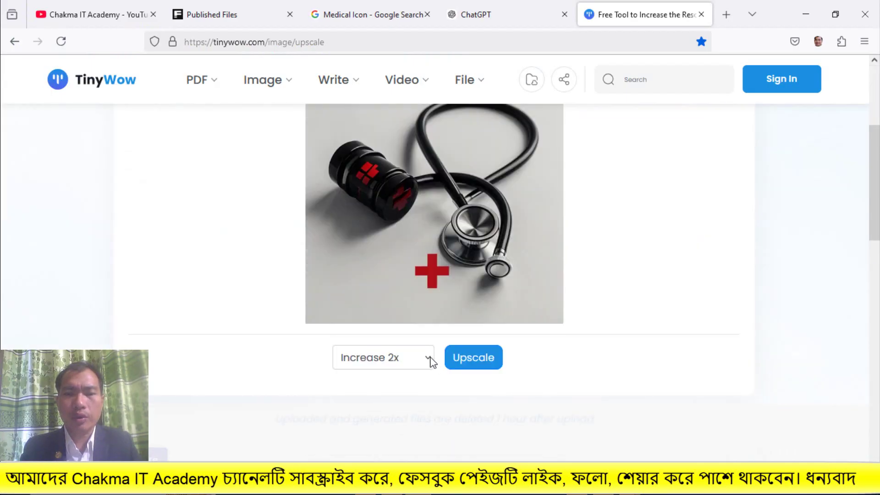
- Set the upscale factor to Increase 4x and upscale the uploaded stethoscope image
click(430, 357)
click(399, 364)
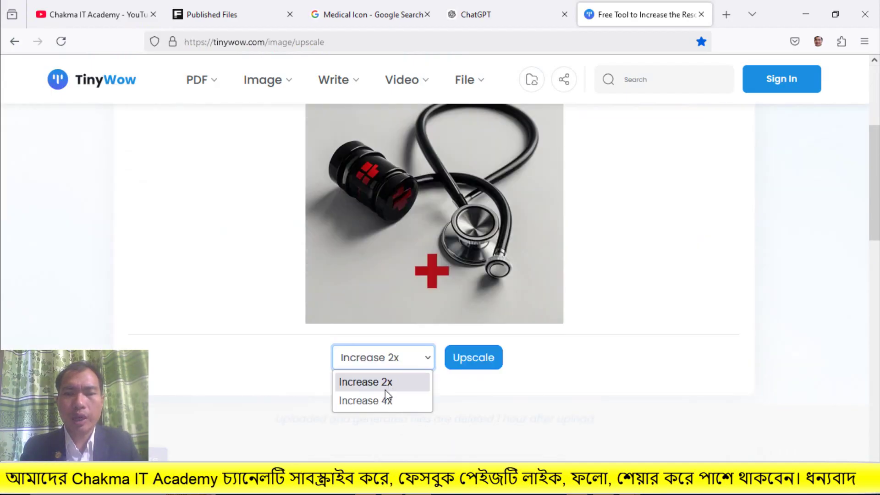
click(381, 399)
click(486, 364)
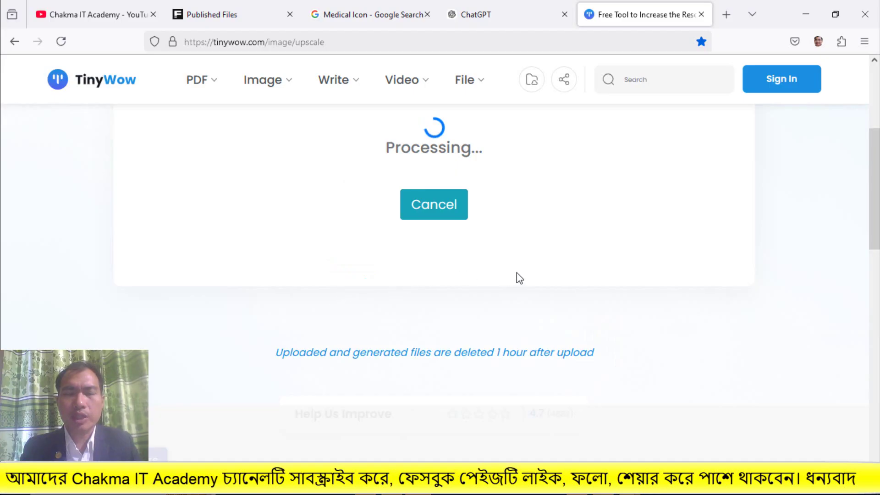
- Download the upscaled stethoscope image from TinyWow, saving it to the device
scroll(518, 273, up, 1)
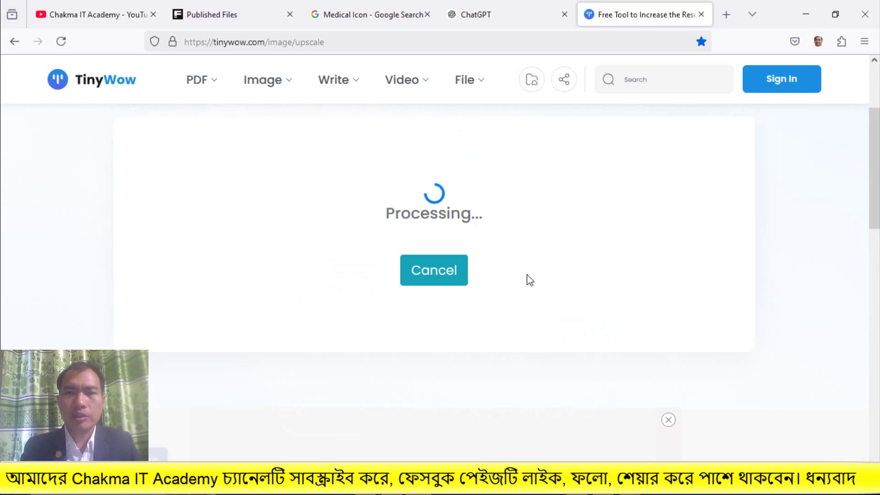
scroll(530, 280, up, 2)
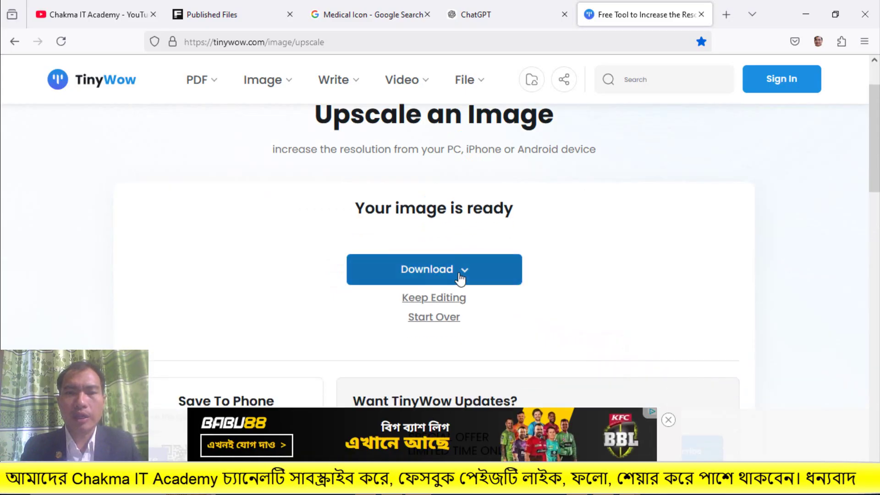
click(460, 270)
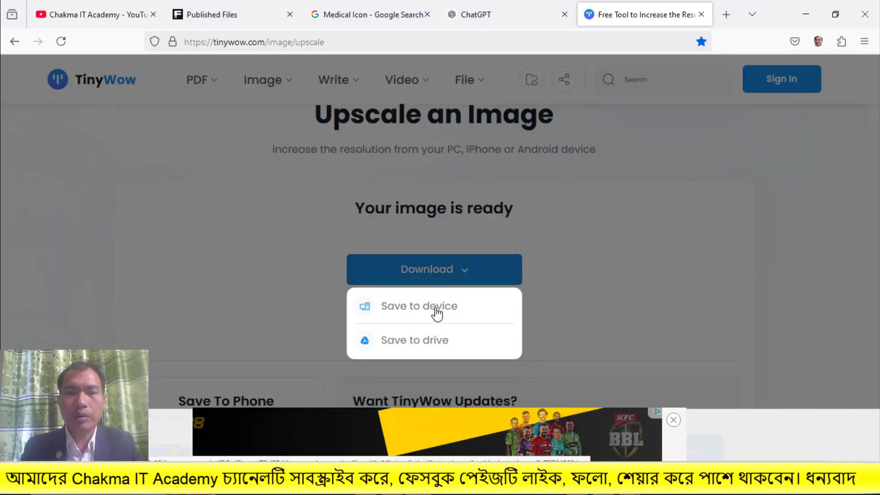
click(465, 308)
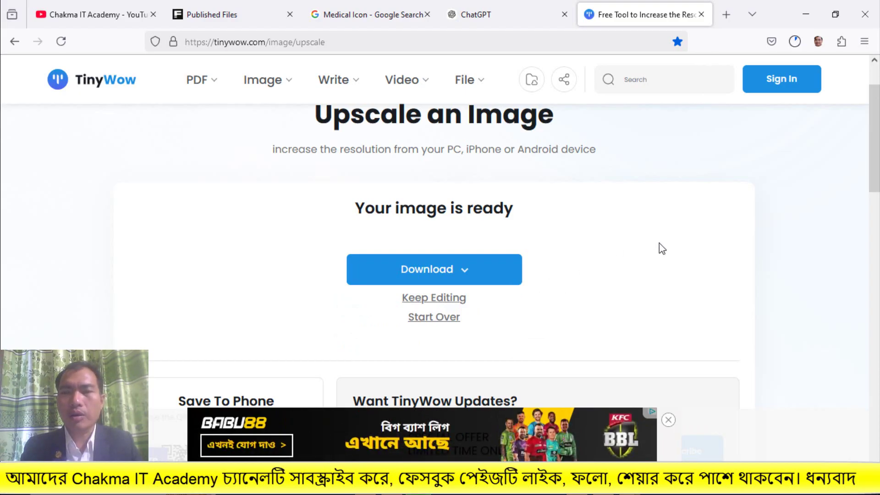
- Switch to the ChatGPT tab and copy the full response with 10 additional SEO-friendly prompts
click(499, 17)
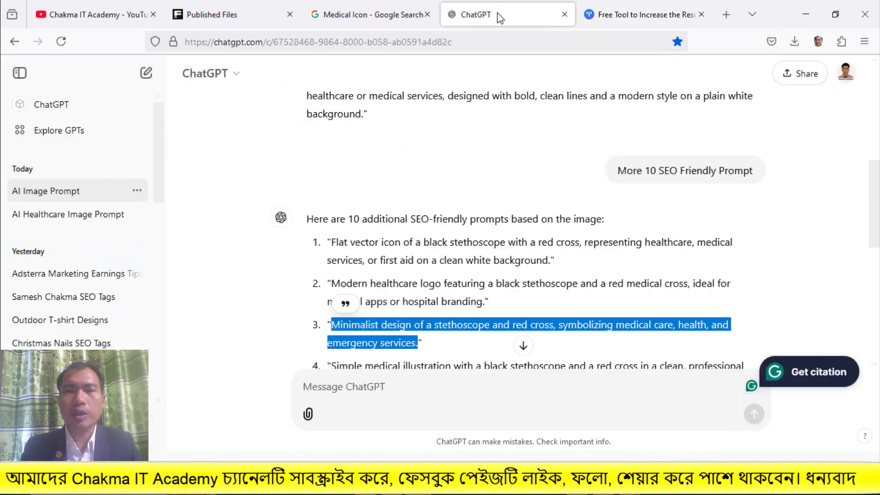
click(493, 304)
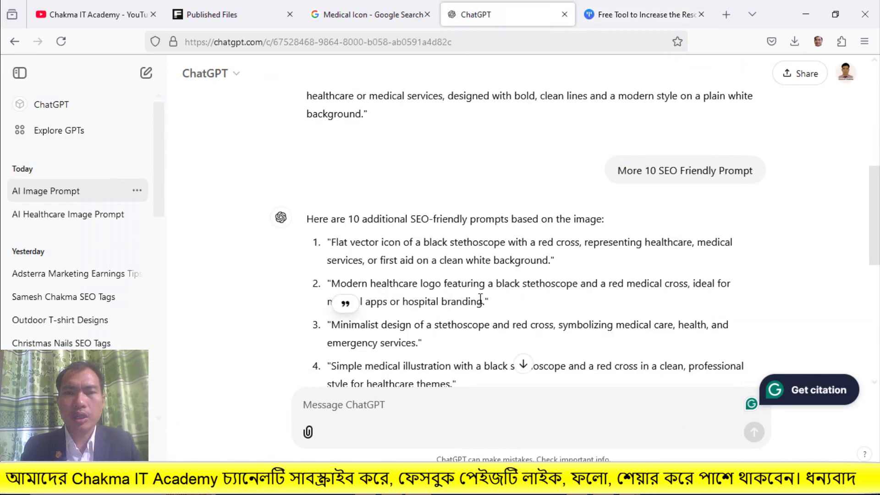
scroll(481, 304, down, 7)
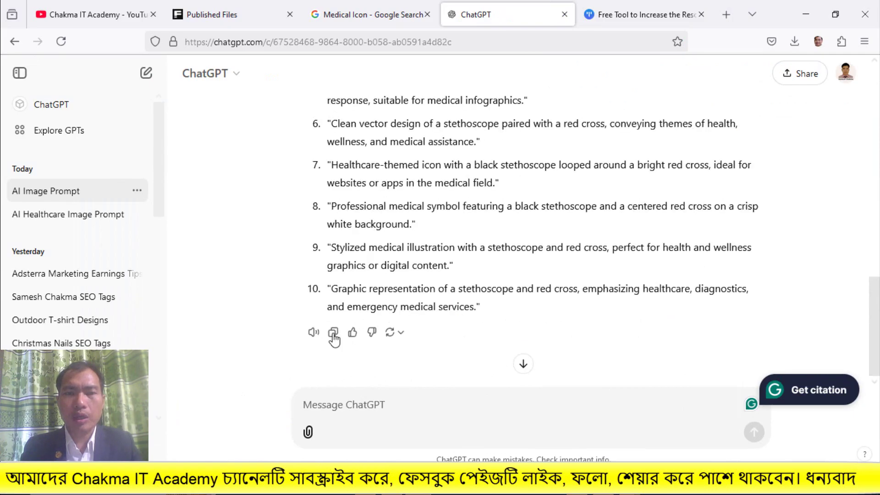
click(333, 332)
- Open Icon.txt in Notepad and replace its closing note about keyword-rich prompts with the 10 prompts copied from ChatGPT
mouse_move(629, 486)
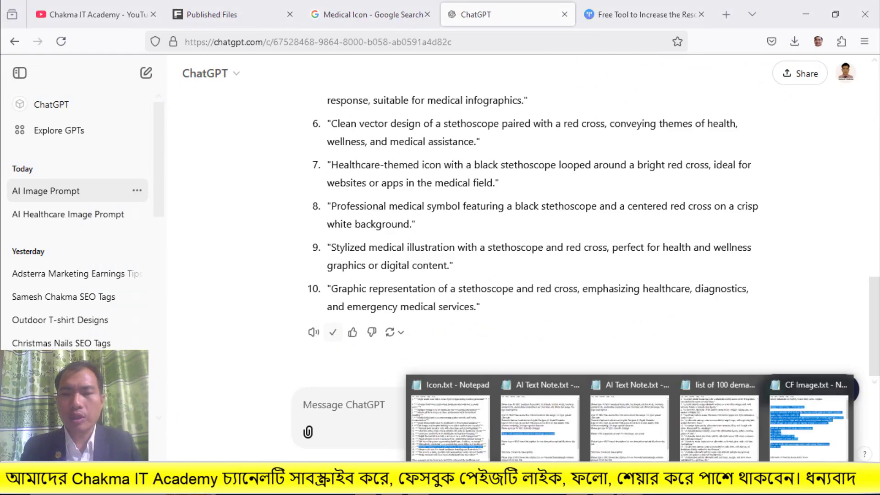
click(455, 435)
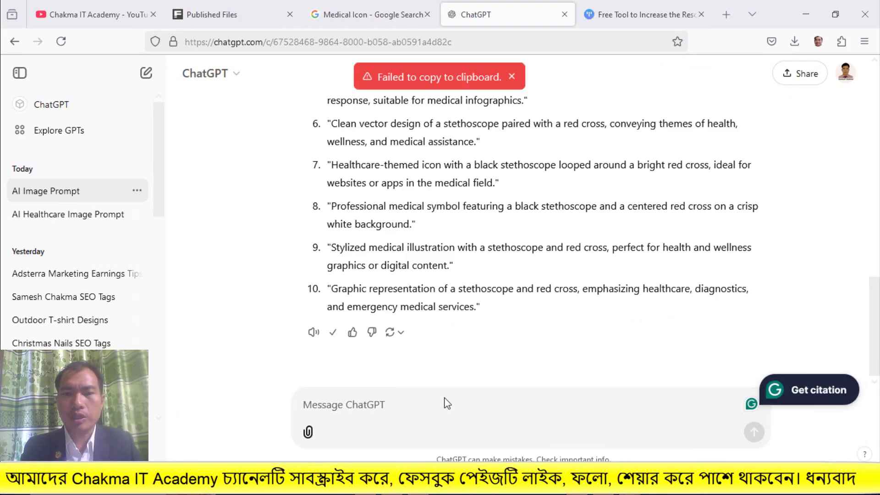
scroll(349, 158, up, 15)
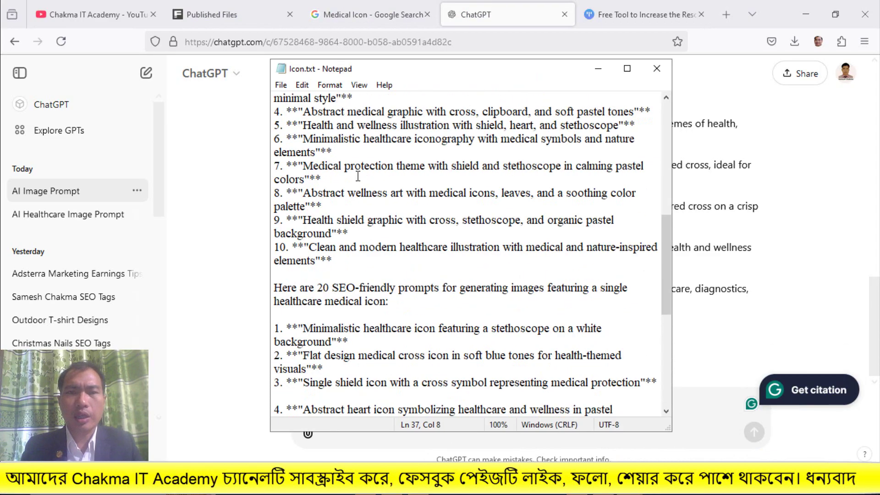
scroll(347, 158, down, 15)
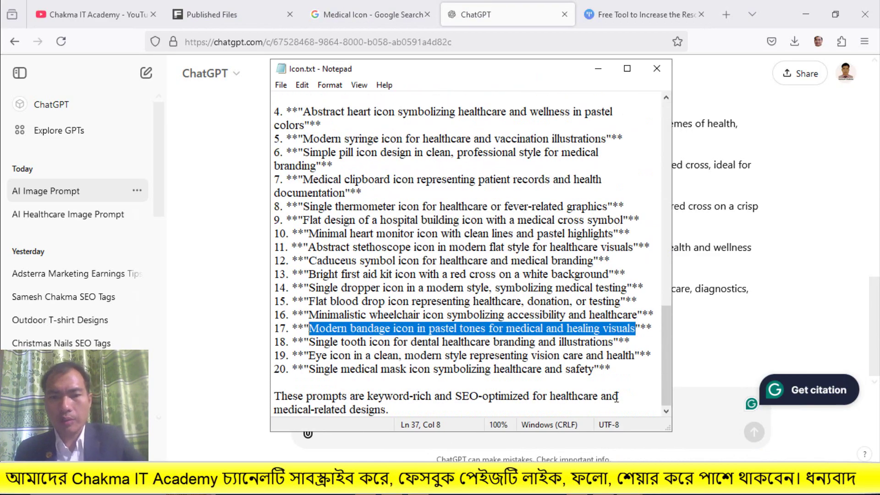
drag(388, 409, 274, 396)
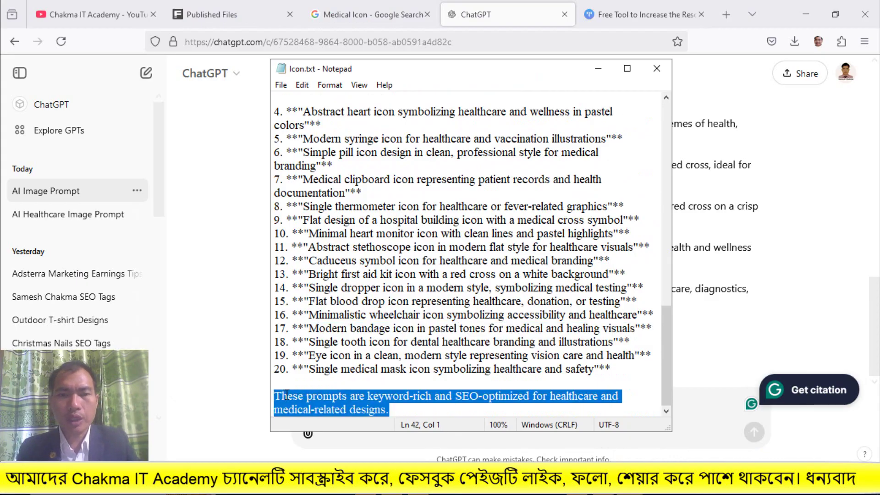
right_click(284, 395)
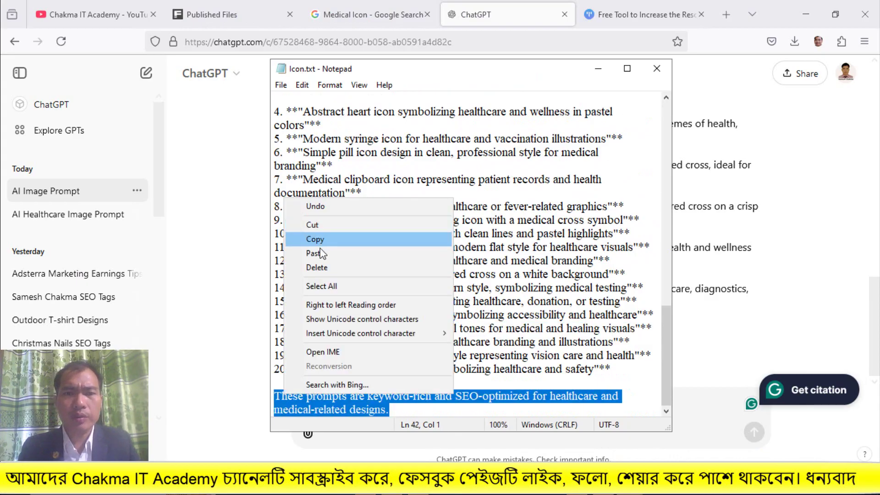
click(321, 238)
key(Delete)
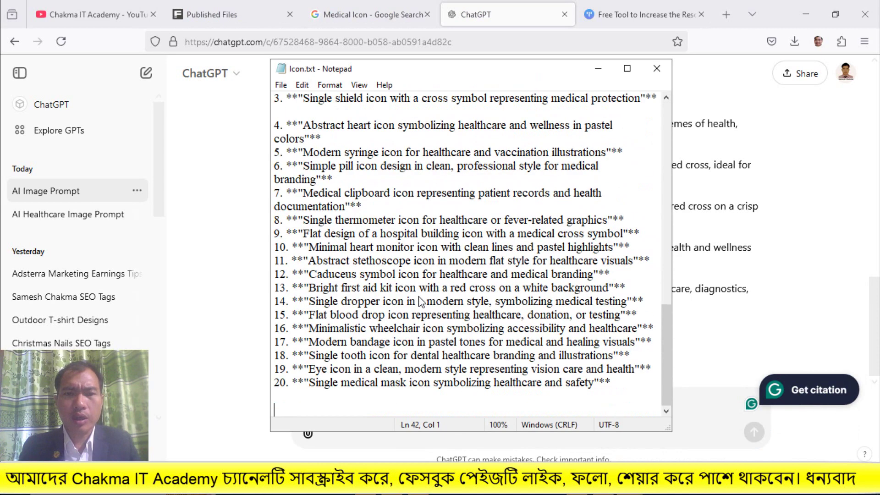
key(ctrl+v)
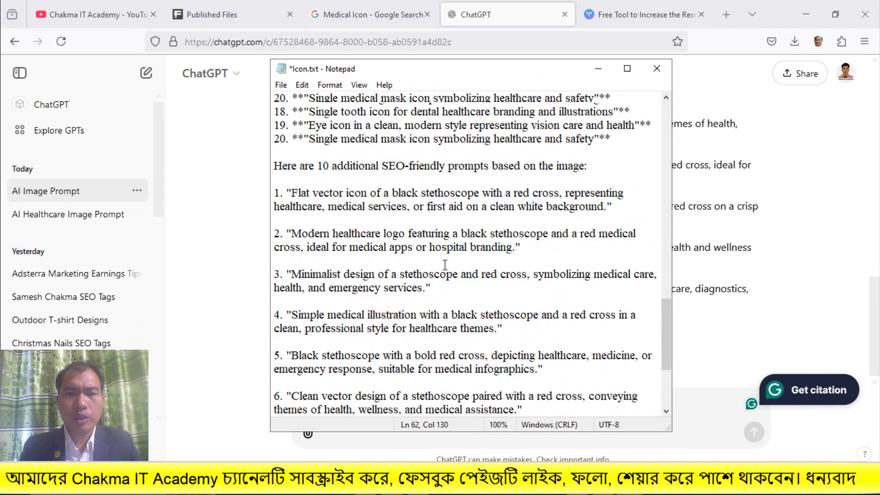
- Copy the prompt "Flat design of a hospital building icon with a medical cross symbol" from Icon.txt and minimize Notepad
scroll(444, 263, up, 10)
scroll(444, 263, down, 1)
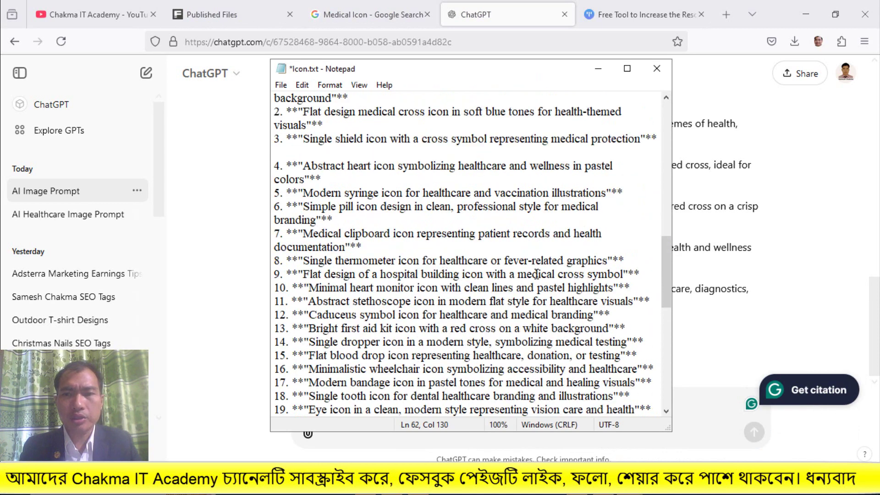
drag(606, 260, 304, 260)
click(385, 274)
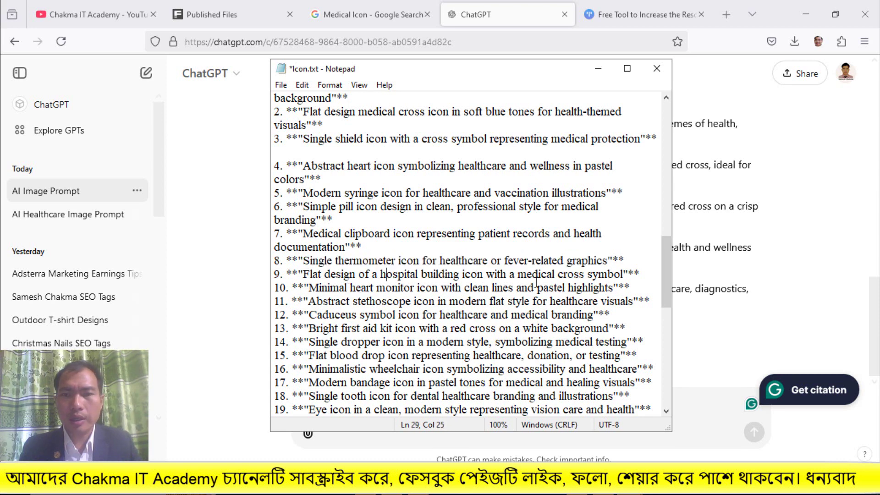
drag(623, 274, 304, 273)
right_click(325, 273)
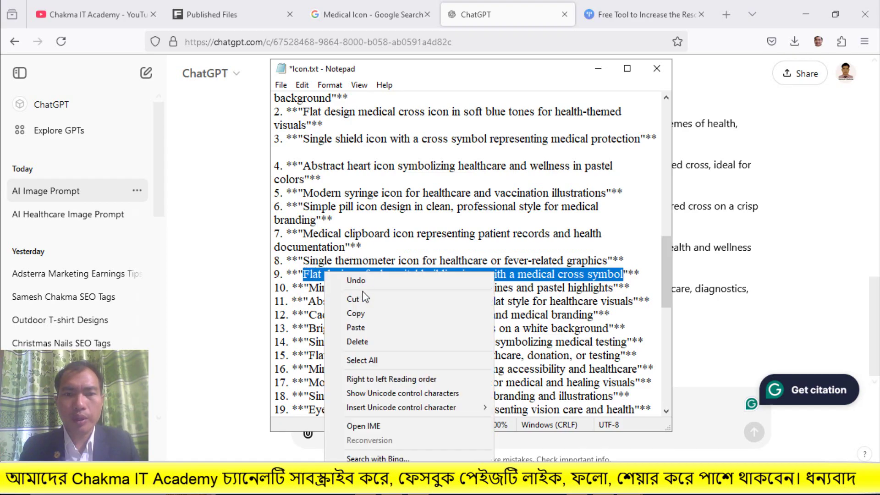
click(355, 313)
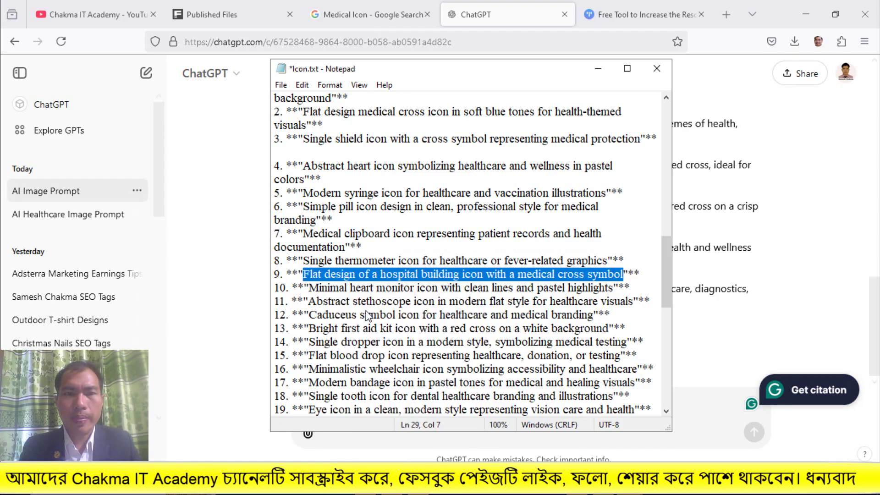
click(598, 69)
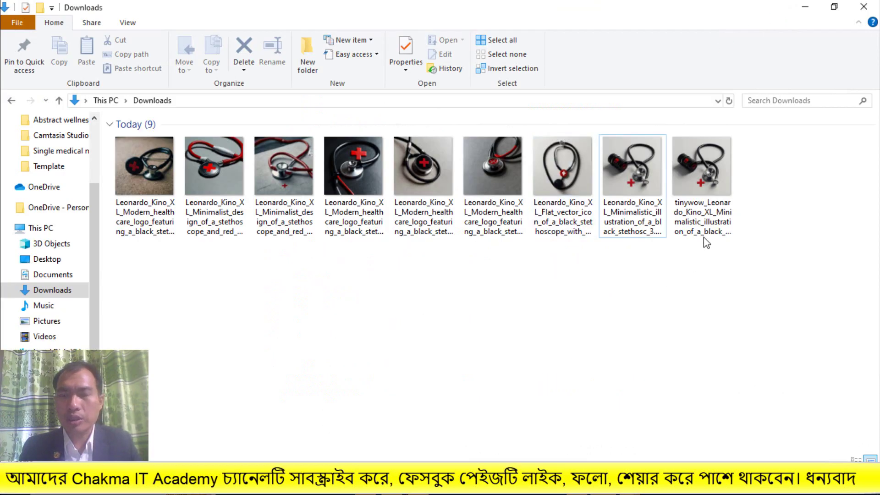
- Rename the upscaled stethoscope image in Downloads to "Flat design of a hospital building icon with a medical cross symbol", without the .jpg extension
mouse_move(707, 223)
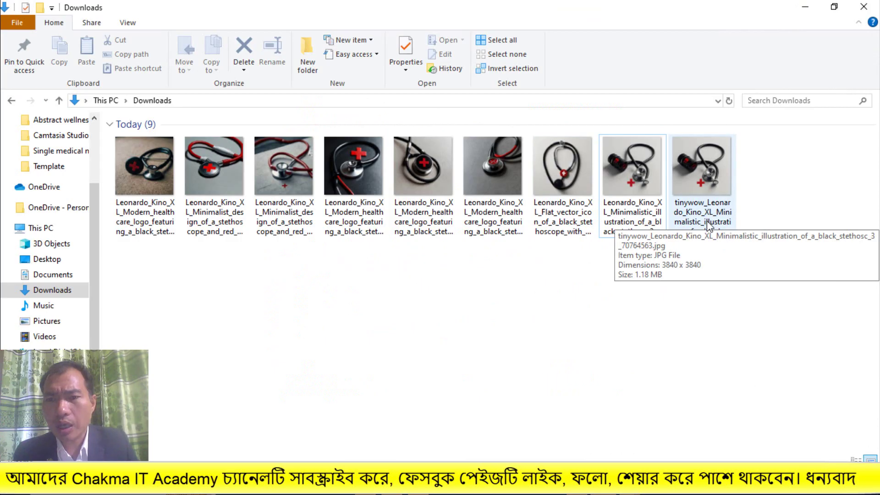
mouse_move(643, 228)
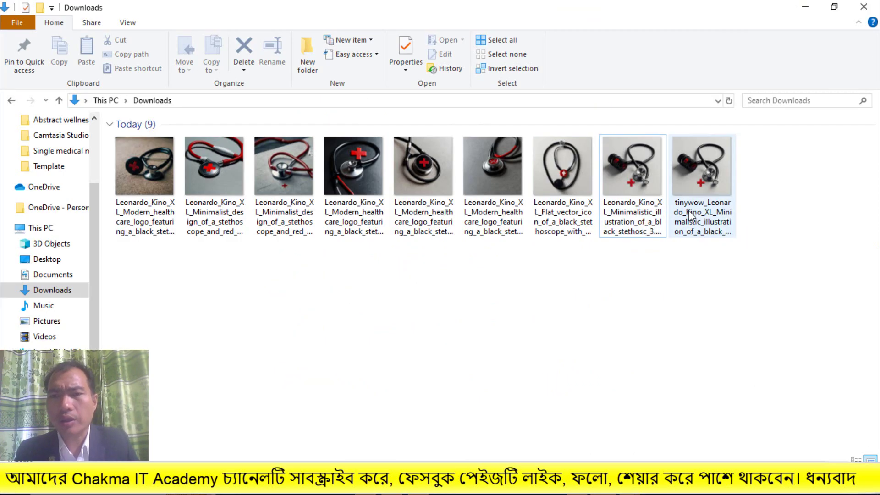
double_click(697, 223)
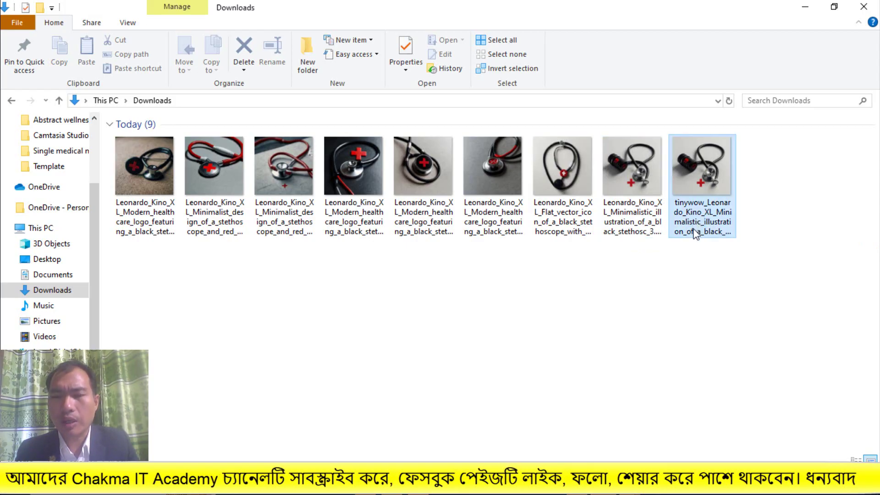
click(692, 233)
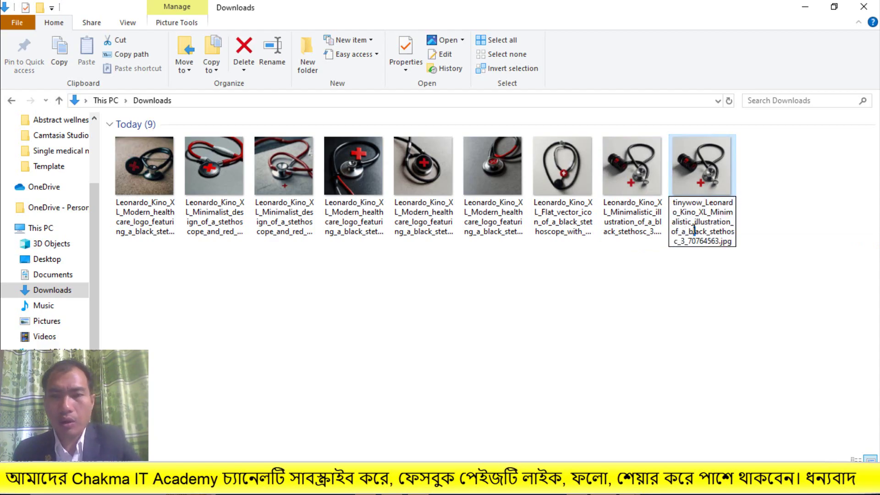
double_click(693, 229)
right_click(694, 229)
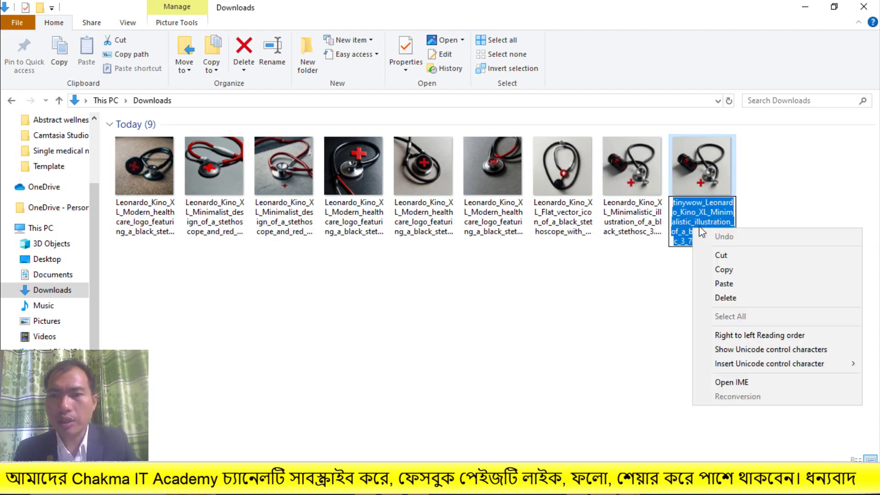
click(723, 284)
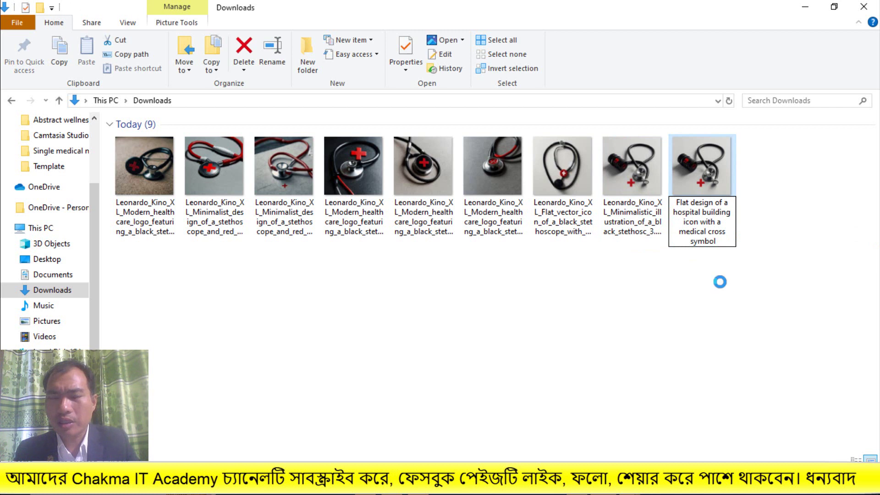
key(Return)
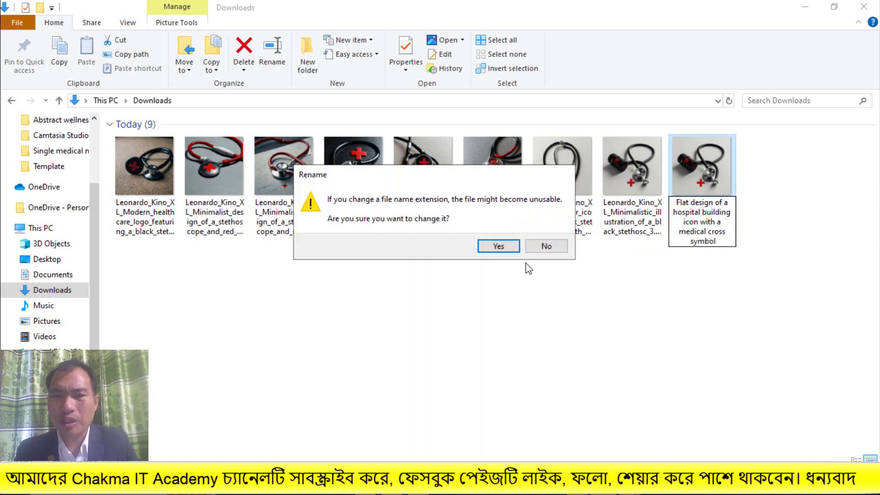
click(505, 248)
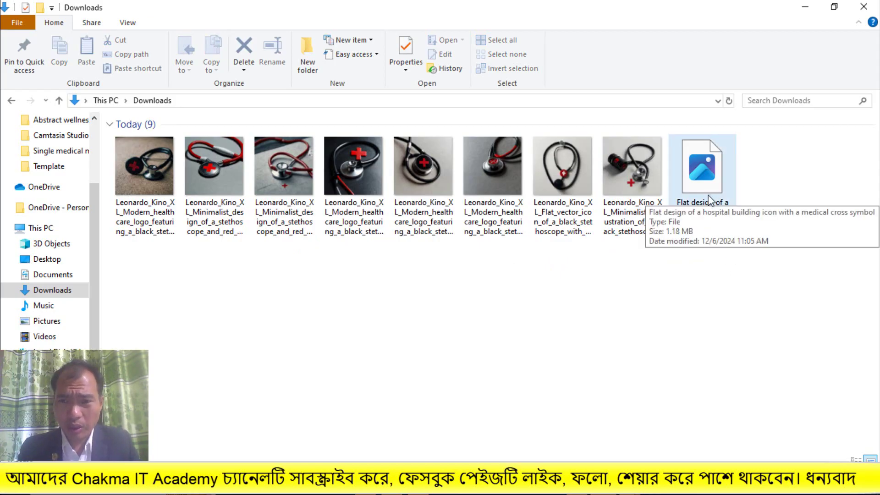
- Switch to the Freepik Contributor page in Firefox and open the file upload form on its Upload page
click(646, 329)
key(alt+Tab)
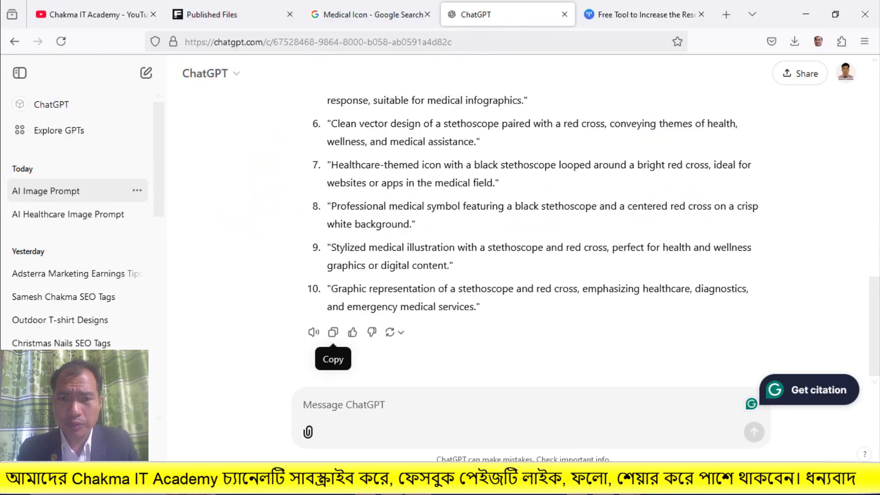
click(234, 20)
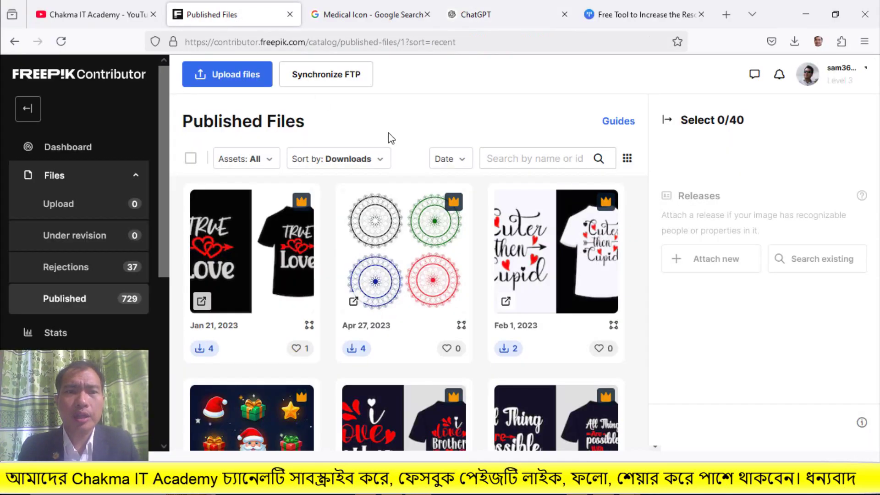
click(231, 80)
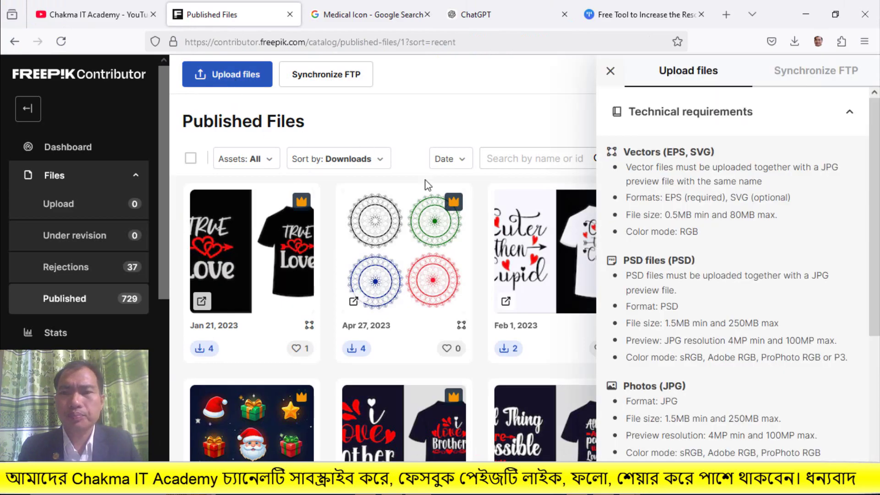
scroll(700, 328, down, 5)
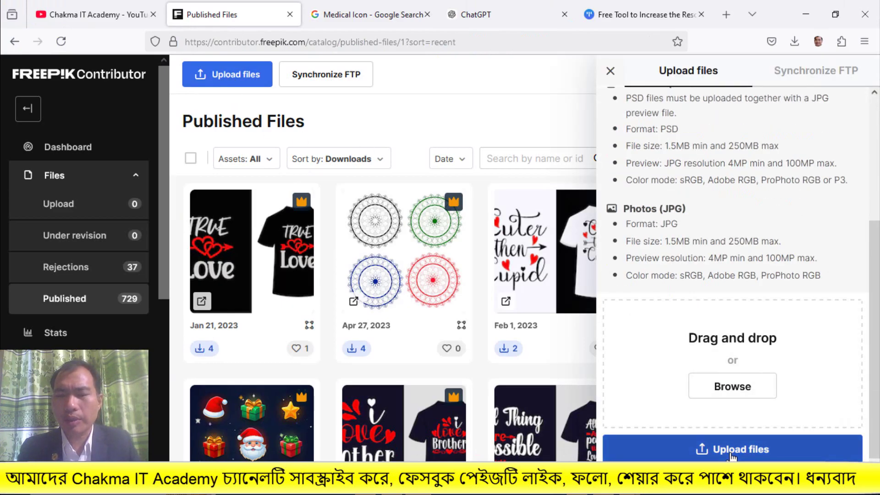
click(731, 456)
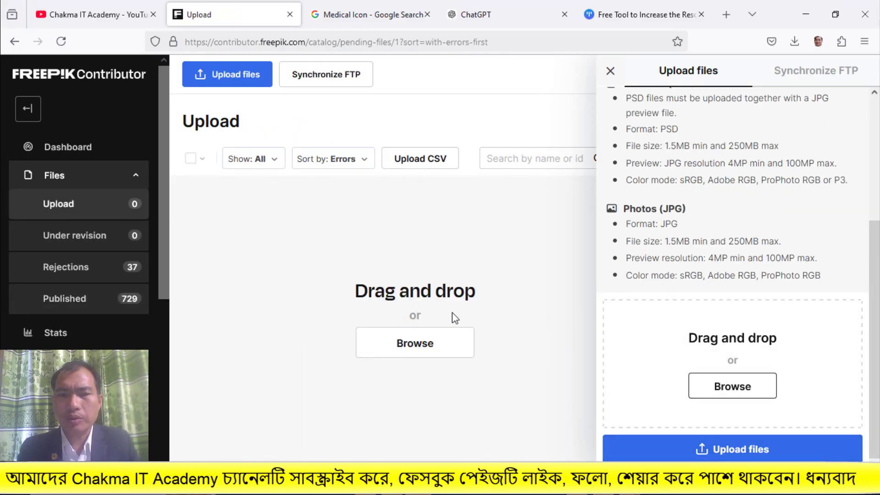
click(726, 391)
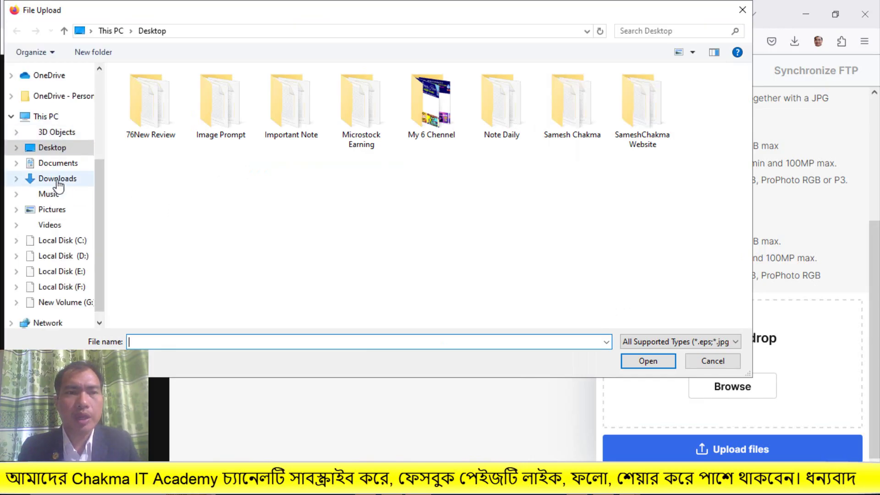
click(57, 179)
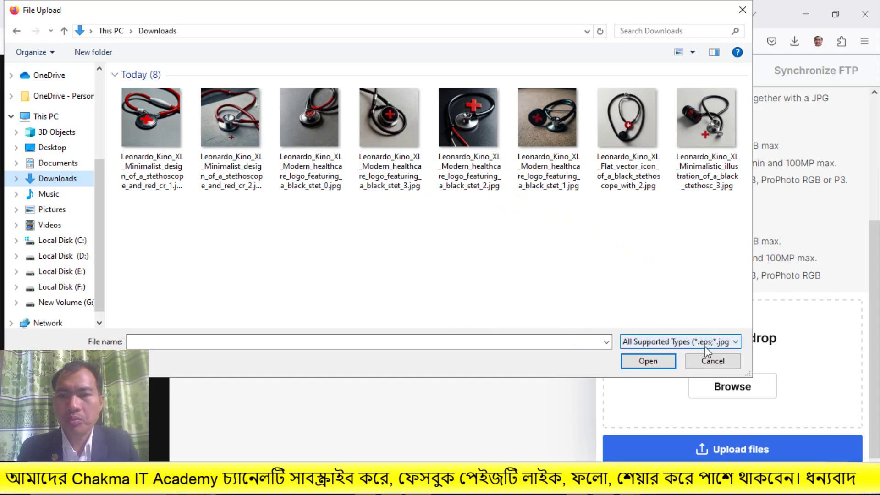
click(710, 361)
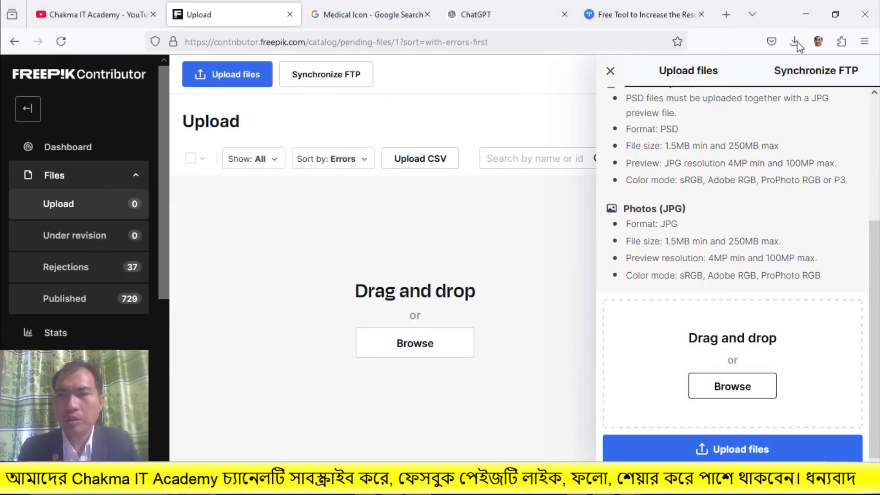
- Try to upload the renamed hospital building icon file from Downloads to Freepik, and delete it from the upload list
click(801, 15)
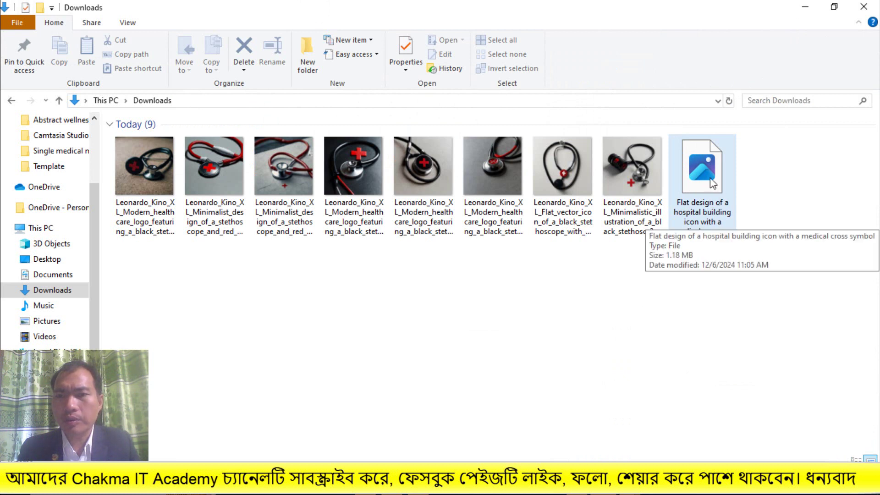
drag(712, 183, 730, 384)
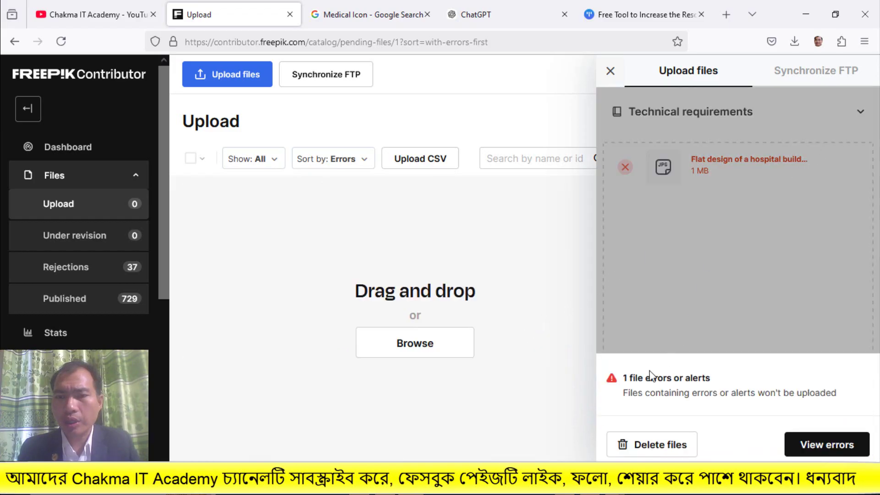
click(654, 448)
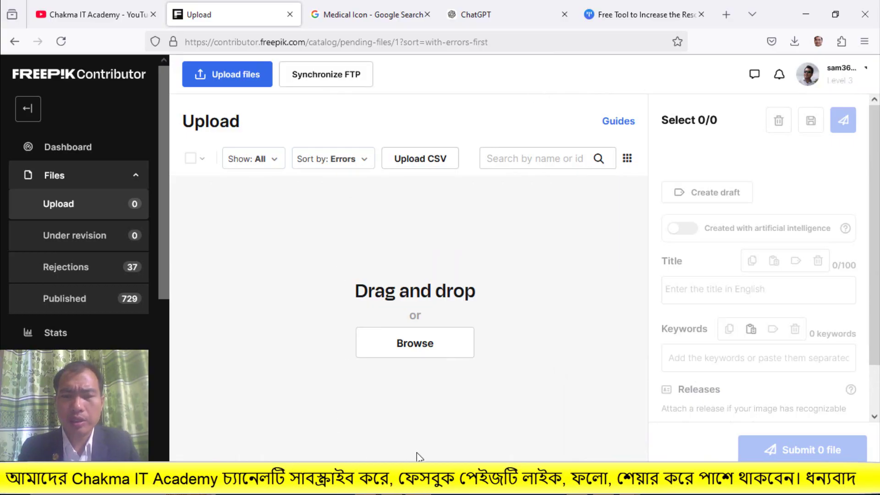
- Switch to the Downloads folder in File Explorer and delete the renamed hospital building icon file
key(alt+Tab)
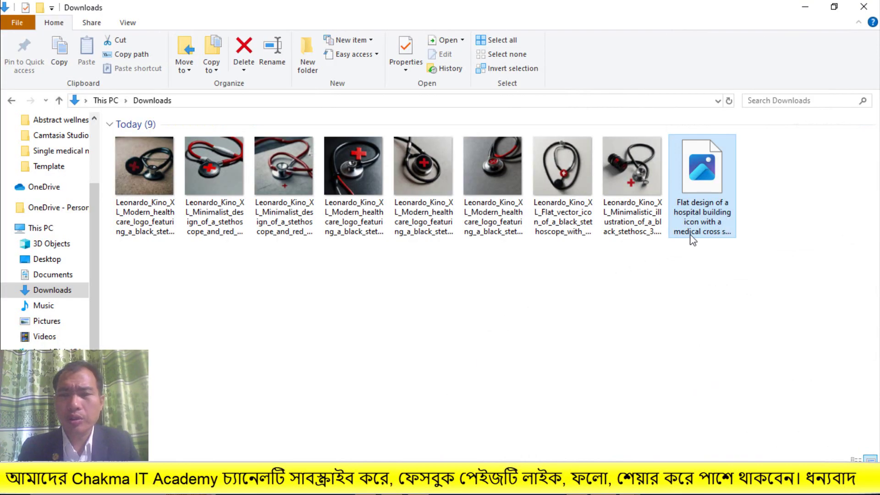
right_click(709, 194)
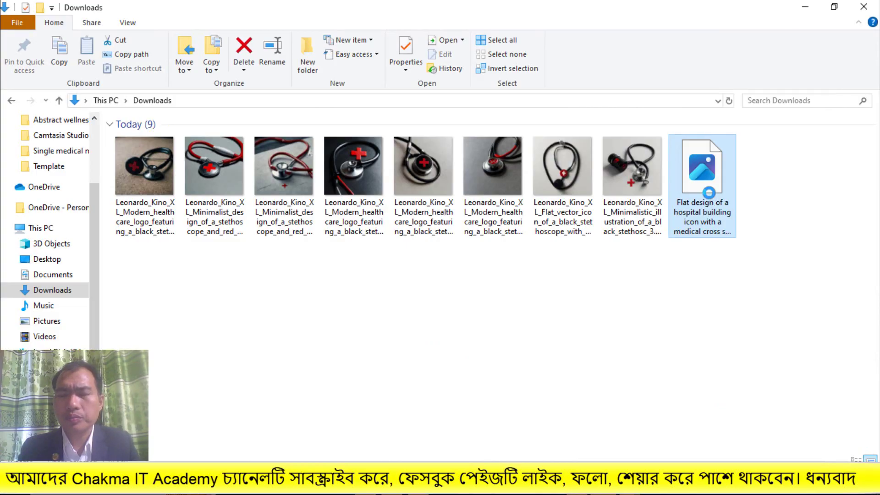
click(616, 428)
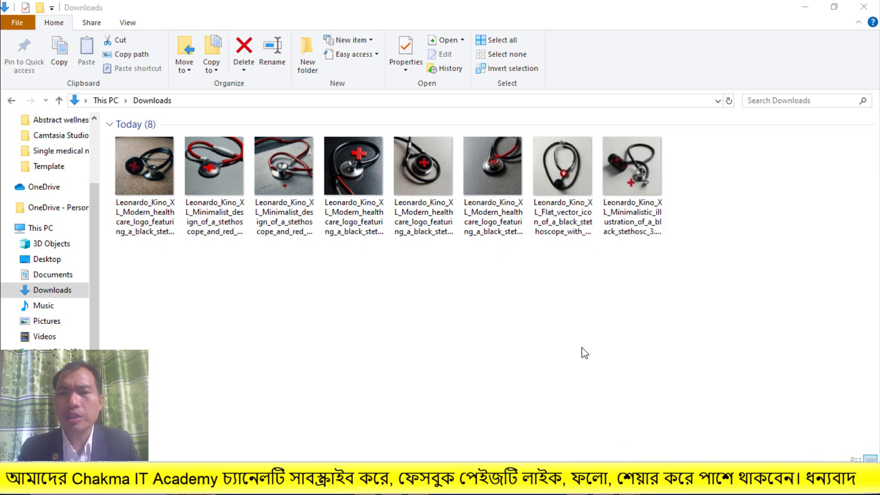
- Reload TinyWow's image upscale page in Firefox and load Leonardo_Kino_XL_Minimalistic_illustration_of_a_black_stethosc_3.jpg from Downloads into it
click(438, 482)
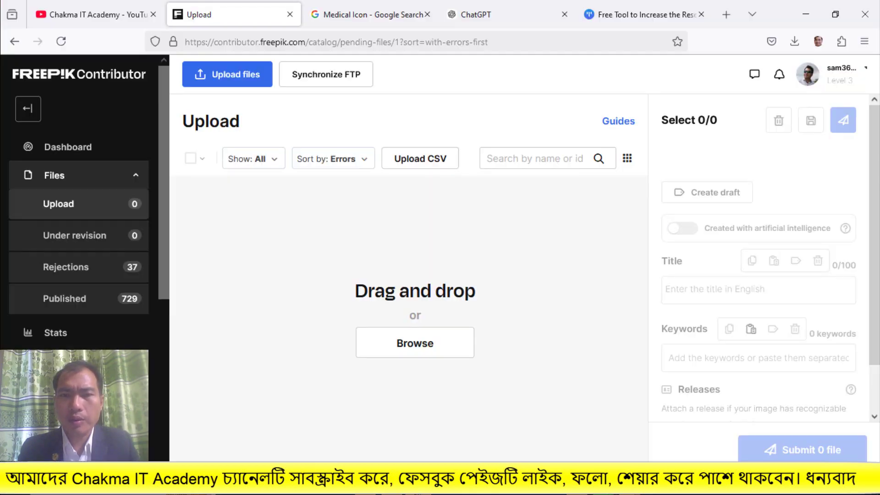
click(626, 8)
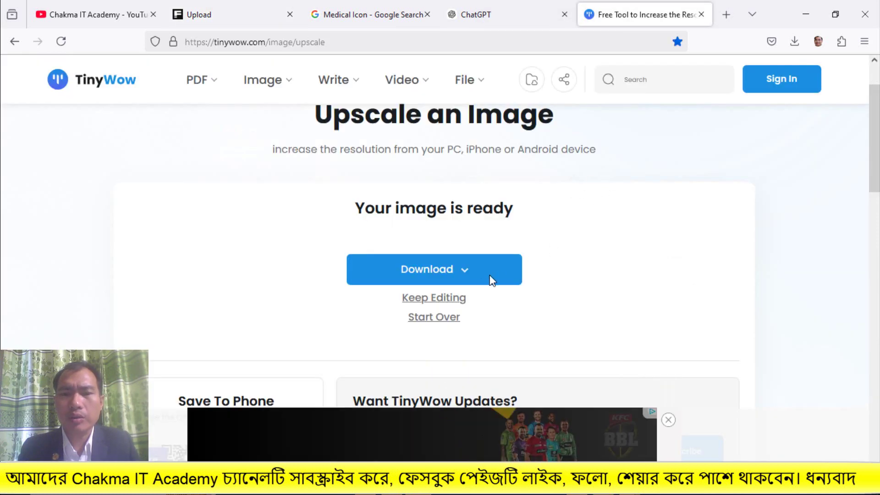
click(56, 42)
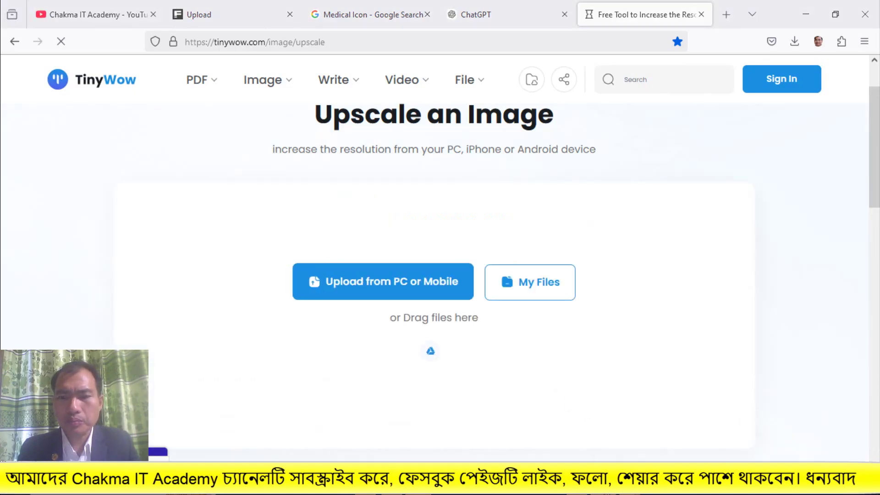
click(605, 482)
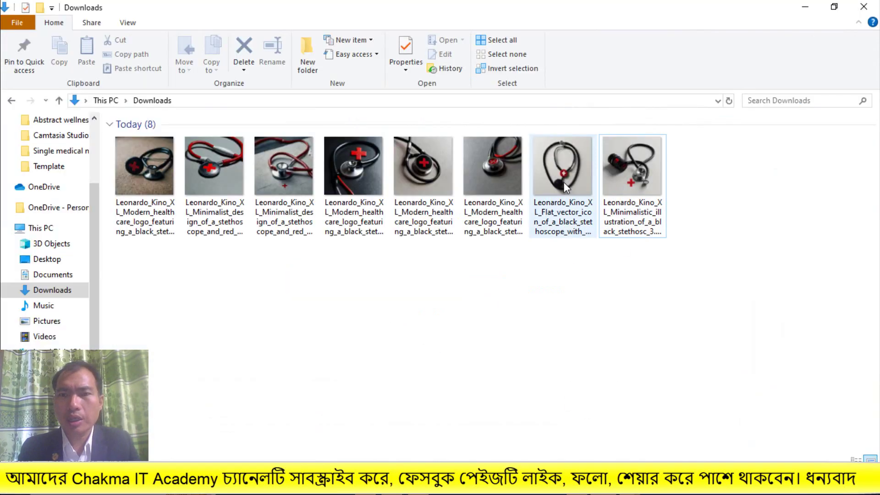
double_click(640, 182)
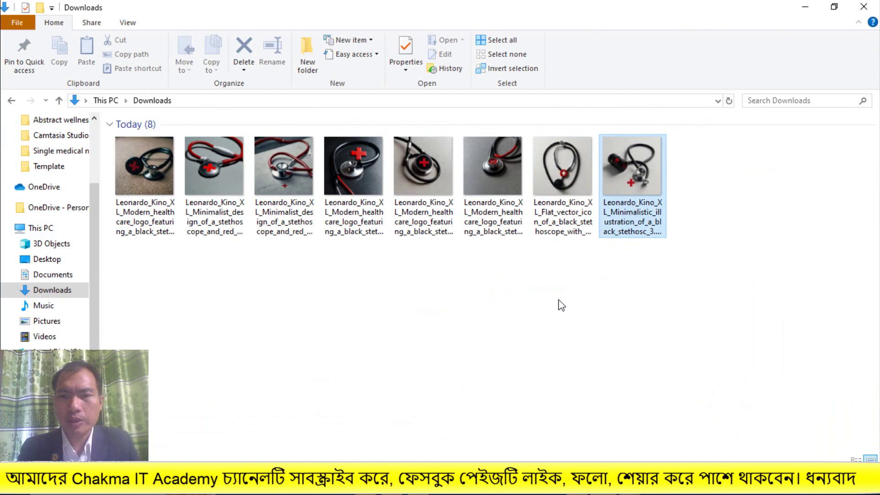
click(620, 209)
drag(645, 208, 399, 301)
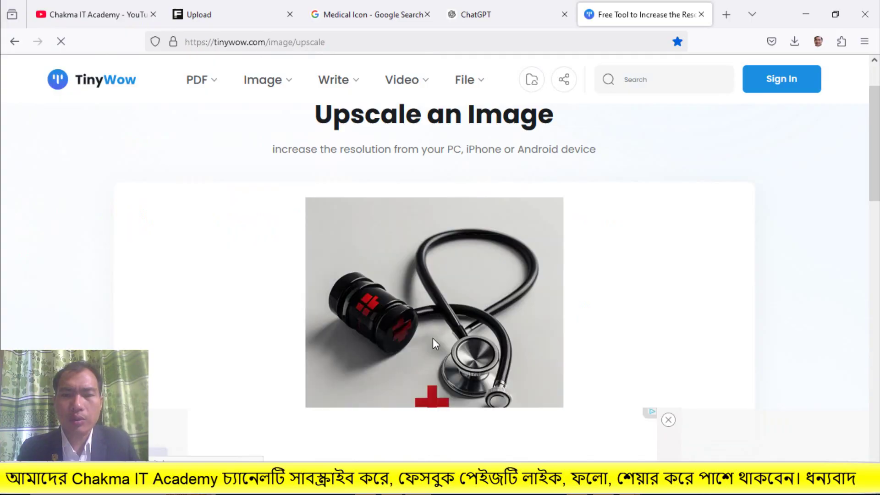
- Choose the enlargement factor, upscale the stethoscope image, and save the result to the device
scroll(436, 341, down, 2)
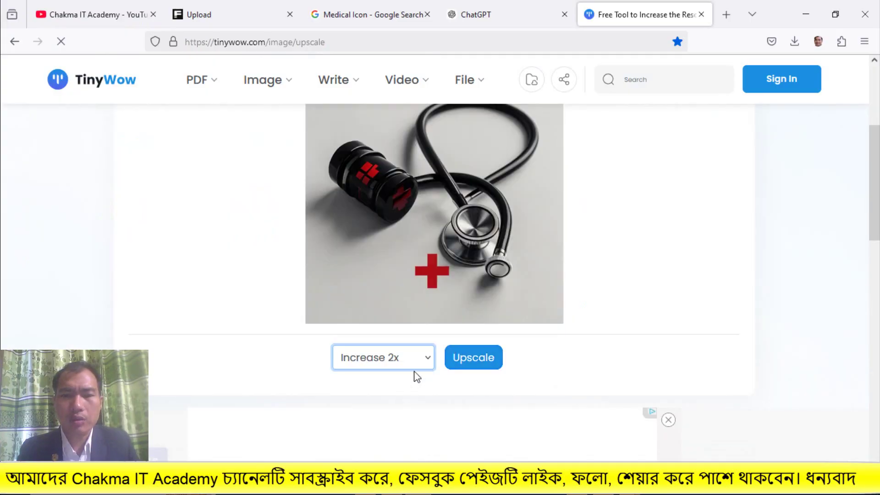
click(415, 366)
click(391, 397)
click(476, 364)
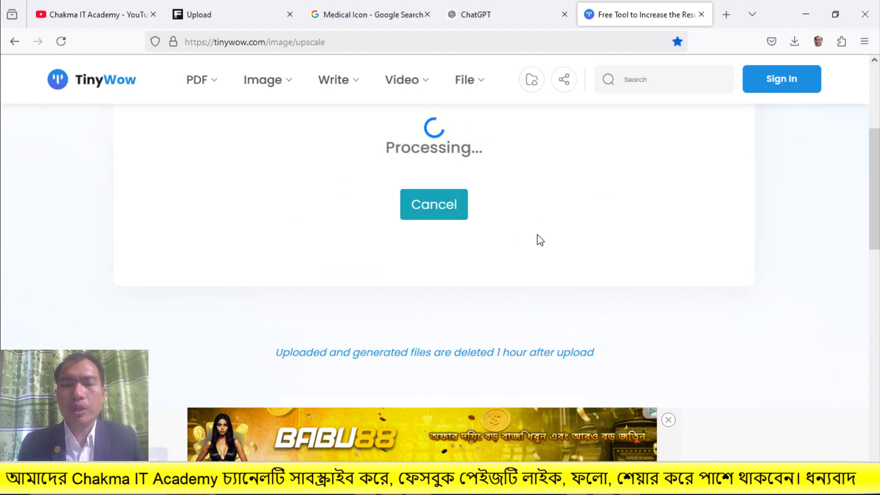
scroll(540, 239, up, 2)
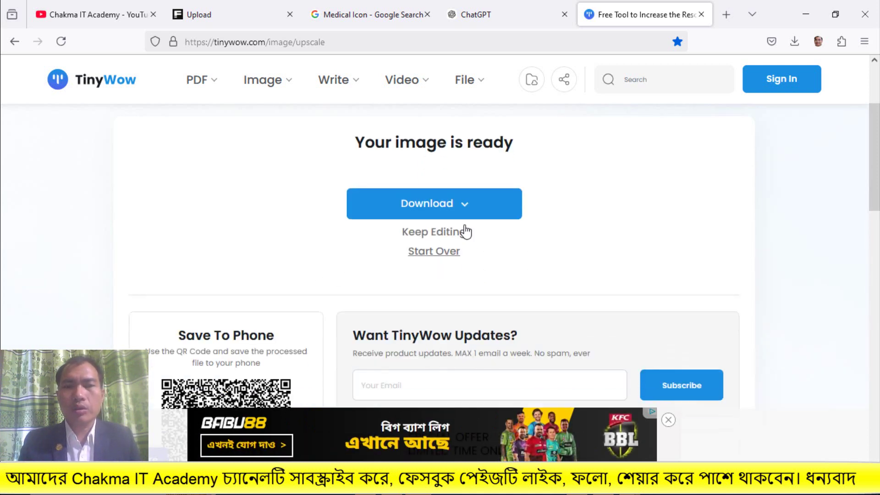
click(463, 209)
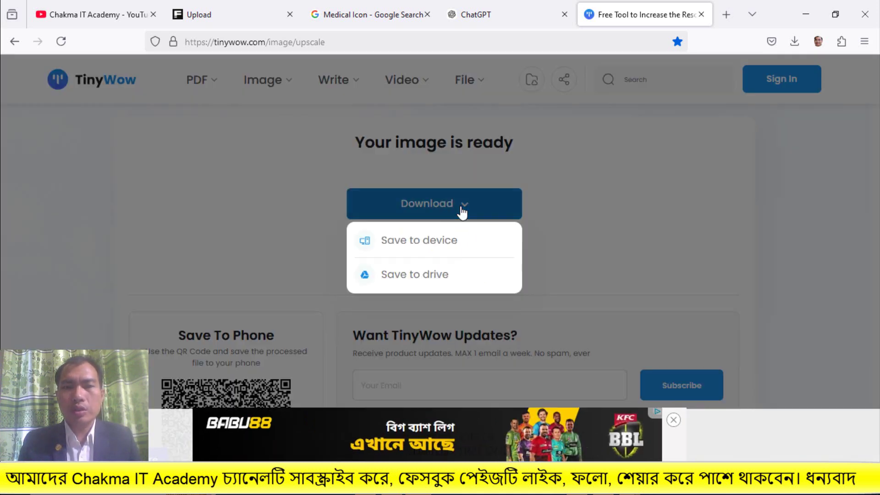
click(436, 242)
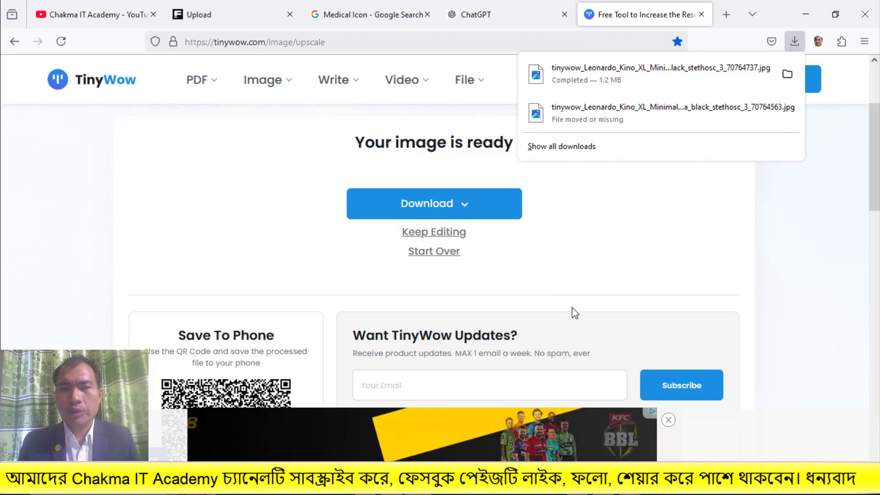
- Switch to Freepik Contributor's Upload page and upload the TinyWow-upscaled black stethoscope JPG ending in 70764737 from Downloads
click(230, 17)
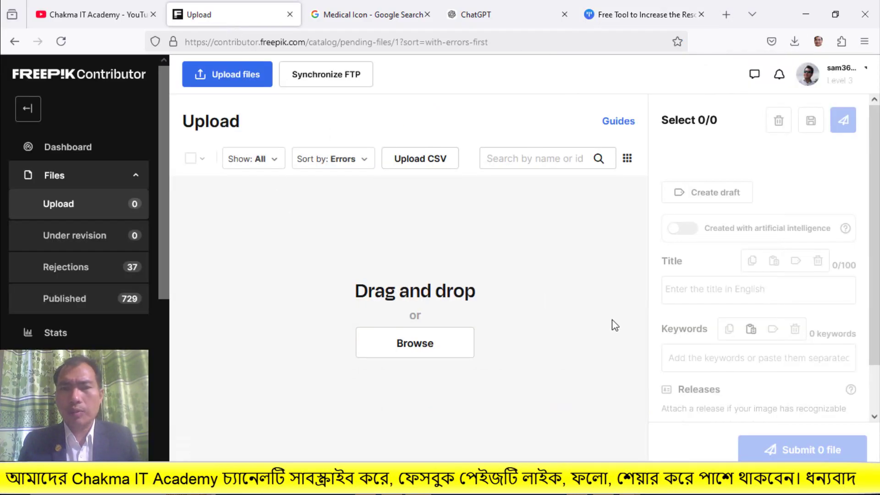
click(232, 78)
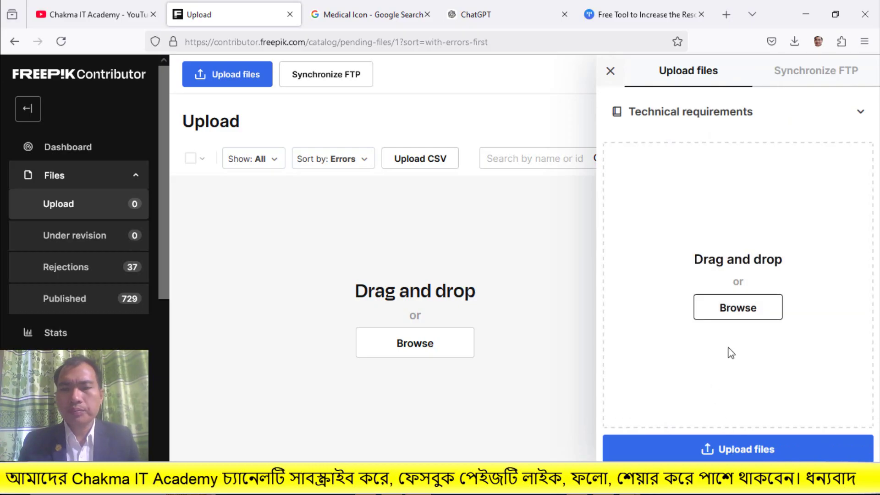
click(730, 314)
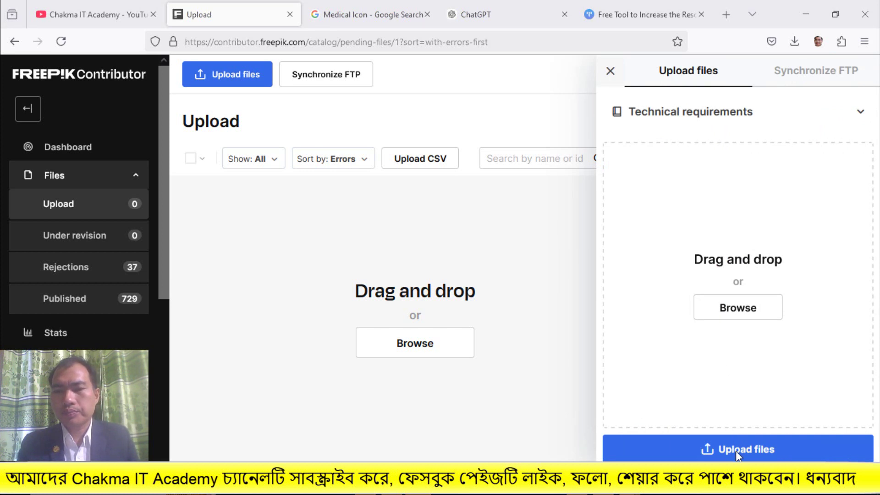
click(736, 308)
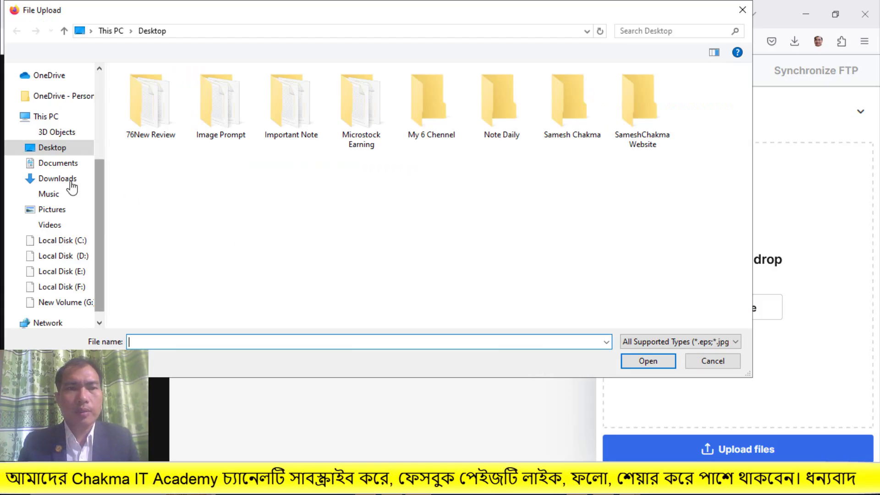
click(71, 180)
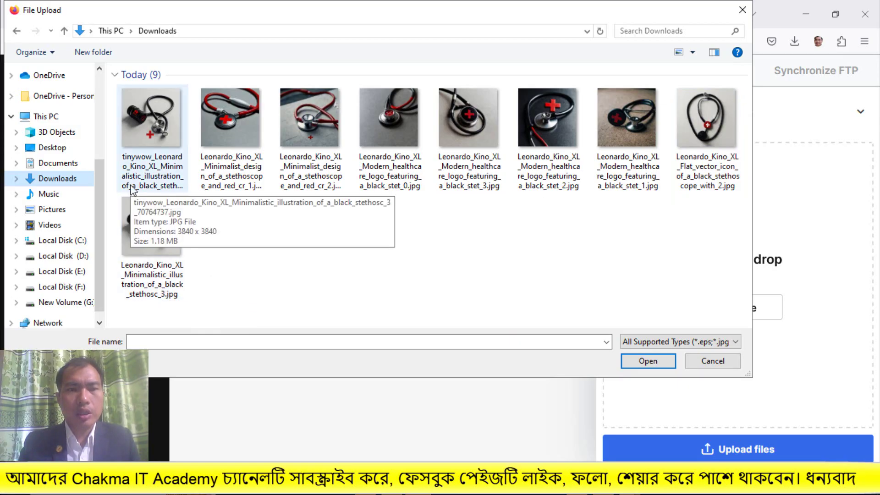
click(143, 133)
click(638, 362)
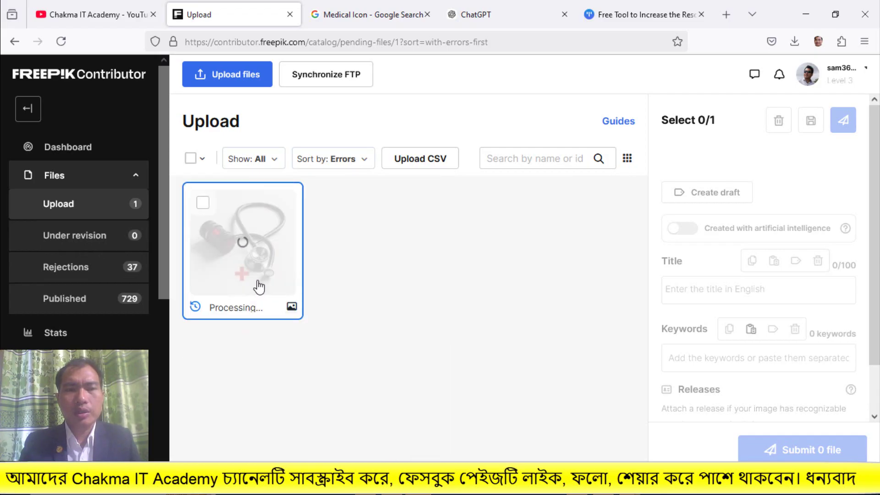
- Try to title the uploaded stethoscope image "Flat design of a hospital building icon with a medical cross symbol"
click(205, 211)
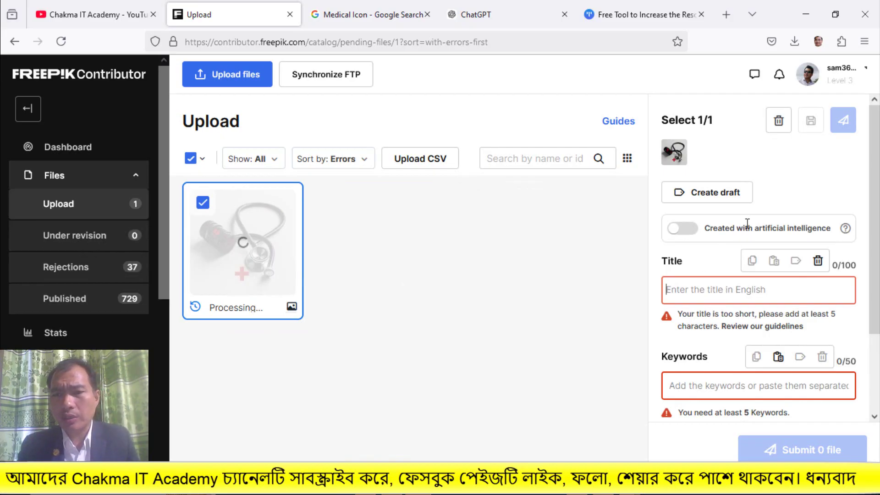
right_click(729, 289)
click(727, 387)
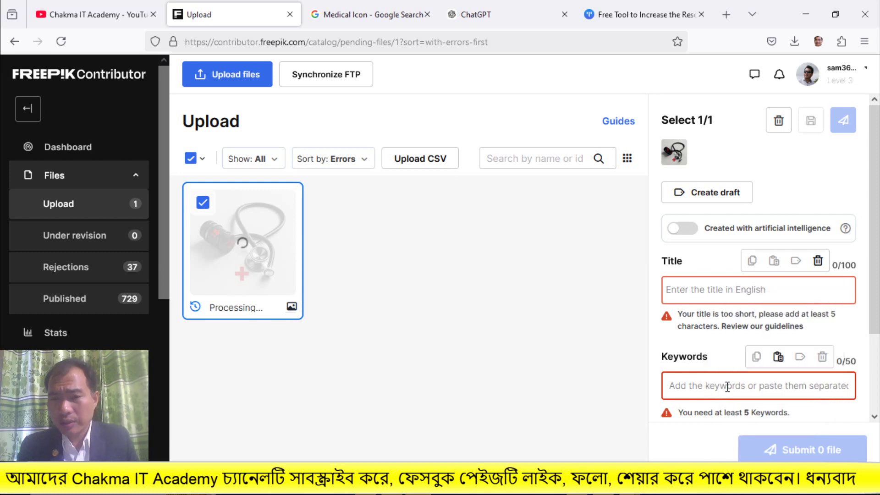
text(Flat design of a hospital building icon with a medical cross symbol)
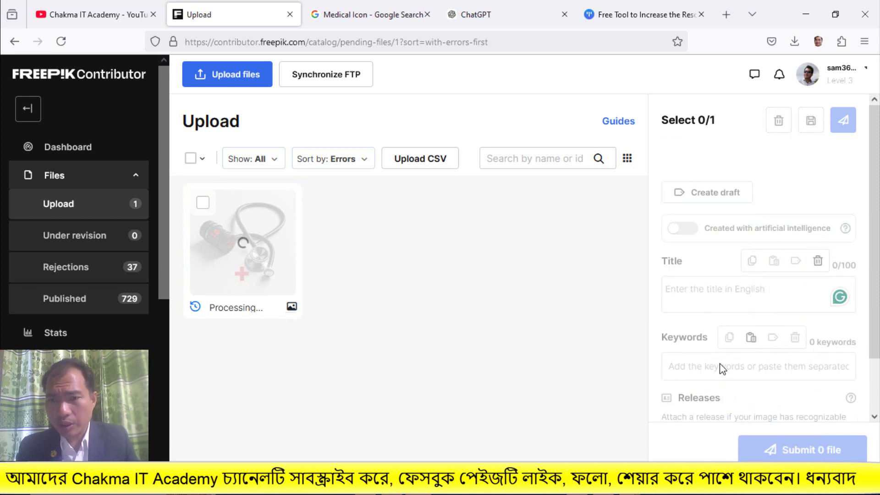
scroll(736, 409, down, 2)
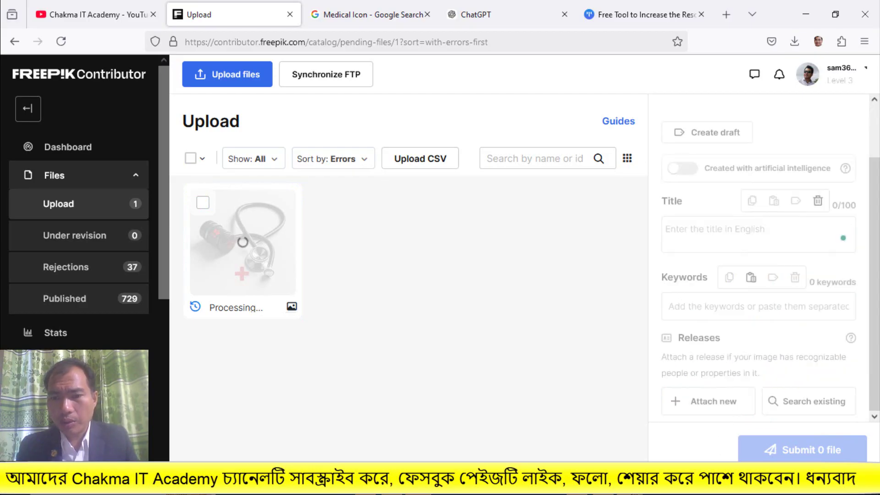
- Copy the keyword list in Icon.txt from "modern medical design" through "wellness-focused medical design."
mouse_move(630, 485)
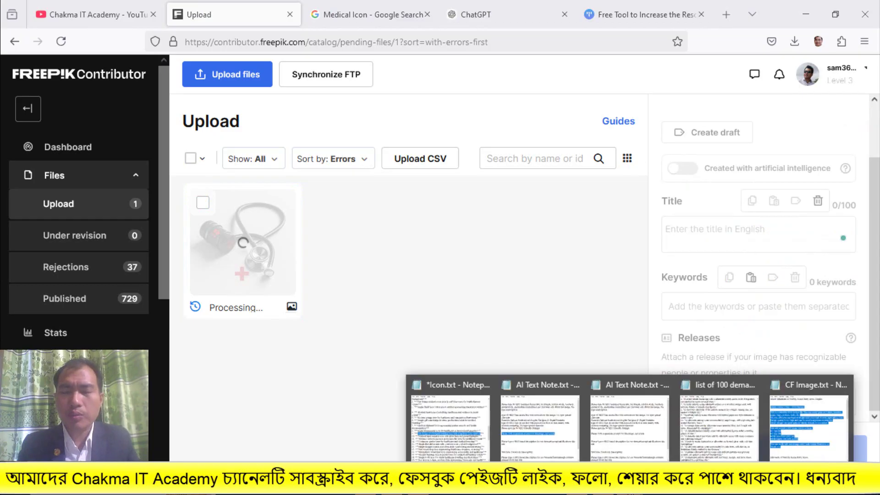
click(471, 422)
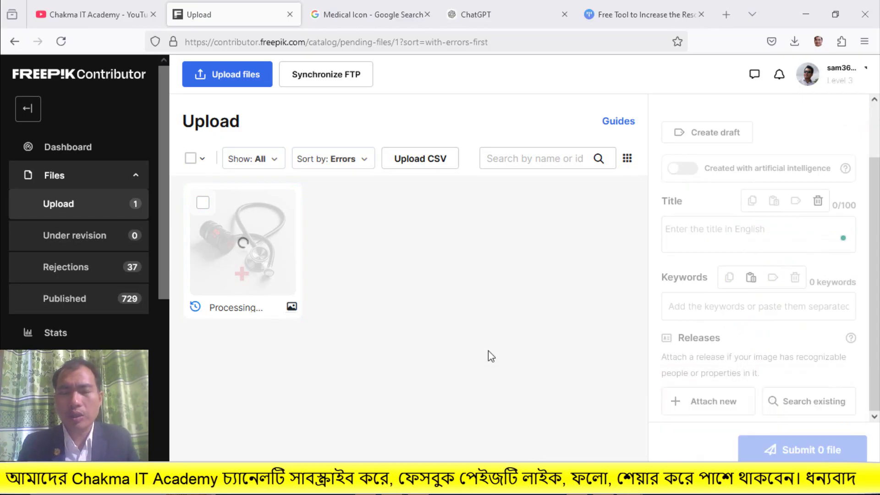
scroll(448, 235, up, 8)
scroll(447, 234, up, 7)
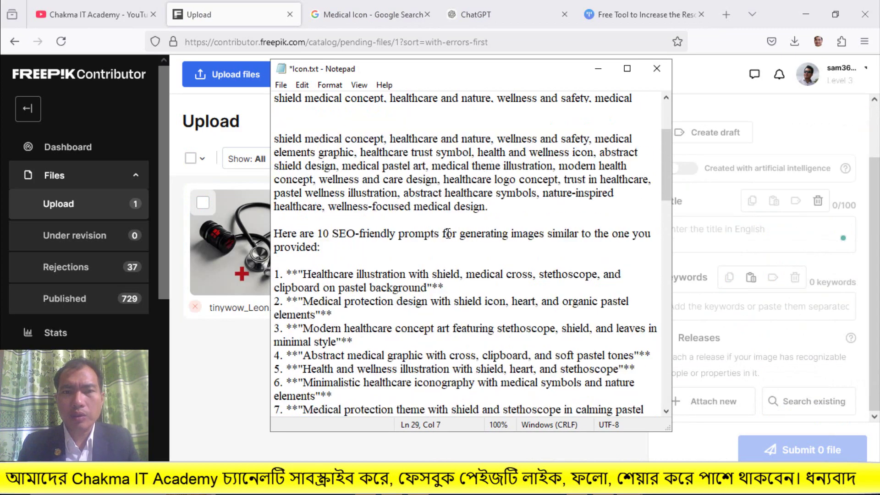
drag(497, 291, 299, 126)
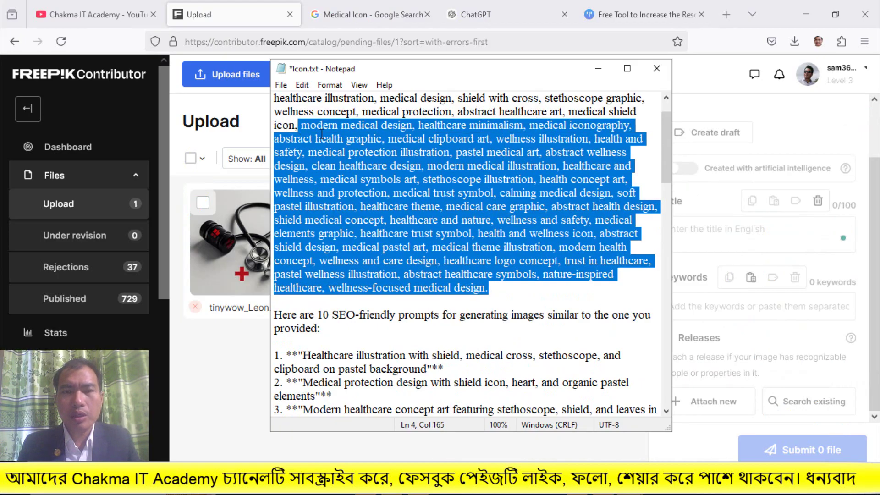
right_click(321, 134)
click(368, 180)
- Select the uploaded stethoscope image on Freepik, add the copied keywords to it, and save its details
click(759, 315)
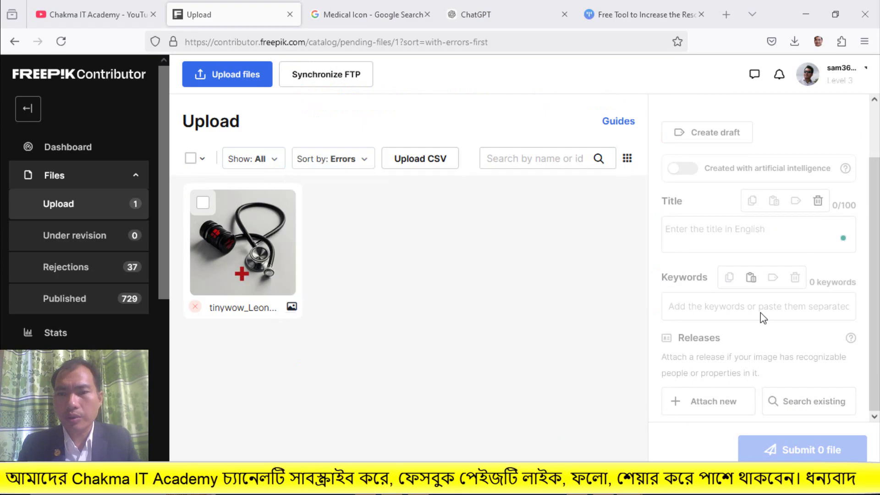
click(230, 224)
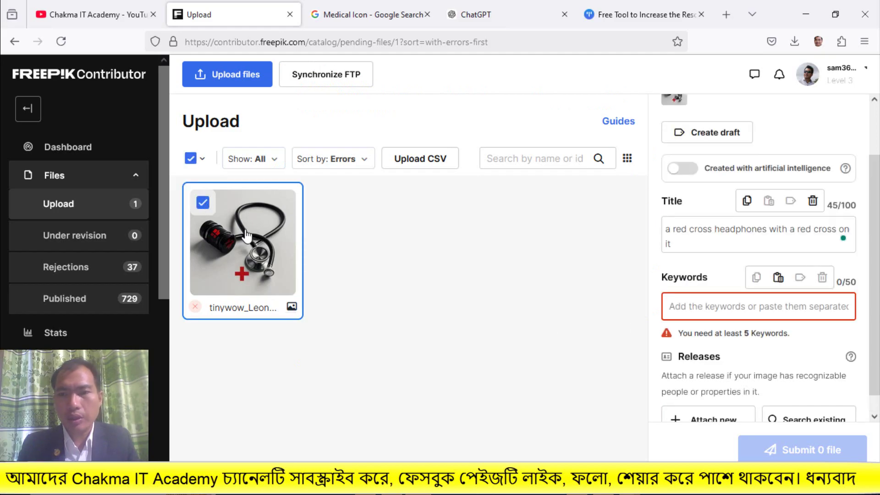
scroll(747, 372, down, 1)
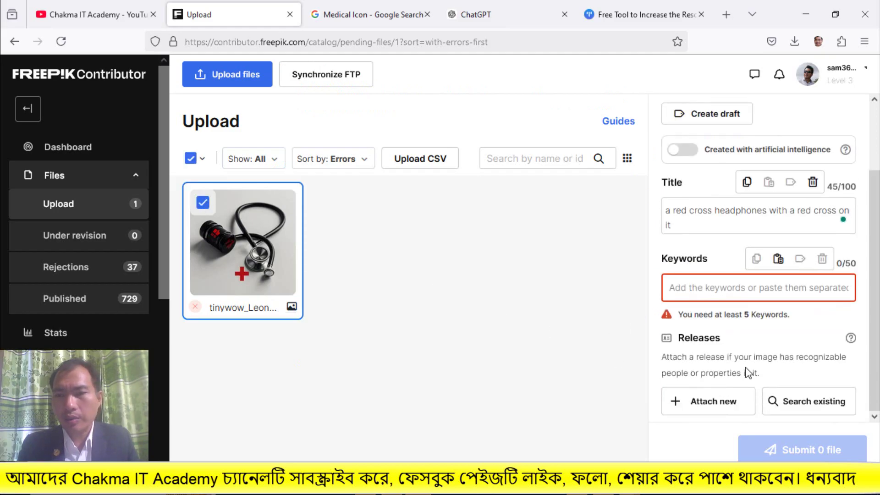
right_click(704, 289)
click(744, 172)
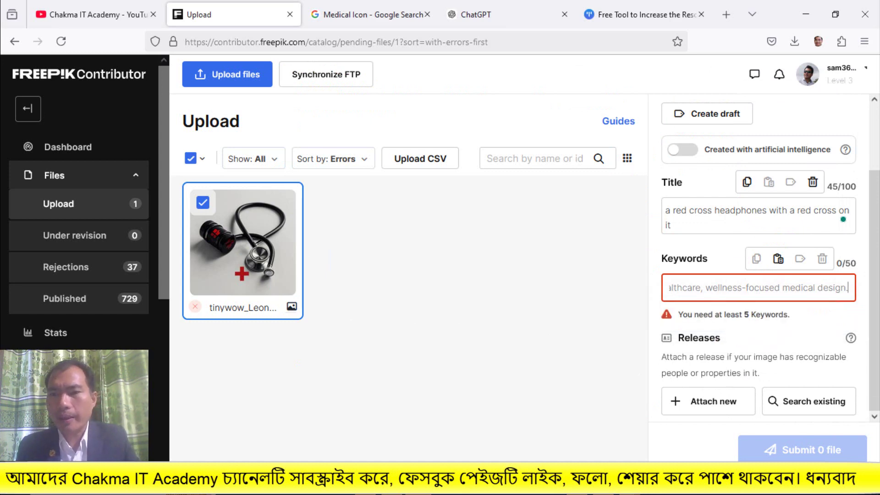
key(Return)
scroll(776, 345, up, 3)
scroll(776, 344, down, 4)
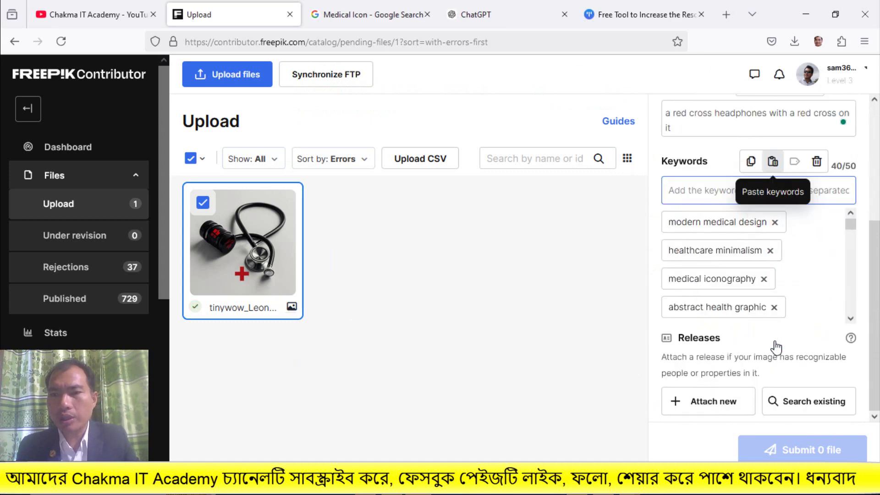
scroll(775, 341, up, 4)
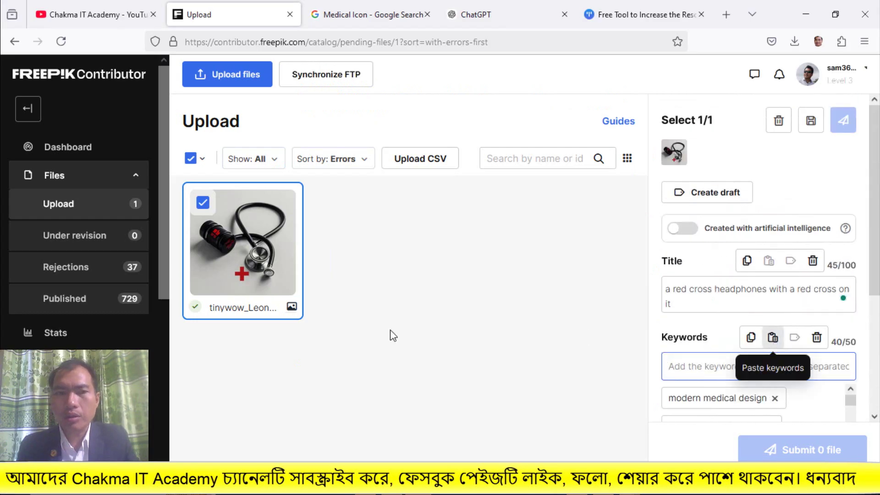
click(810, 122)
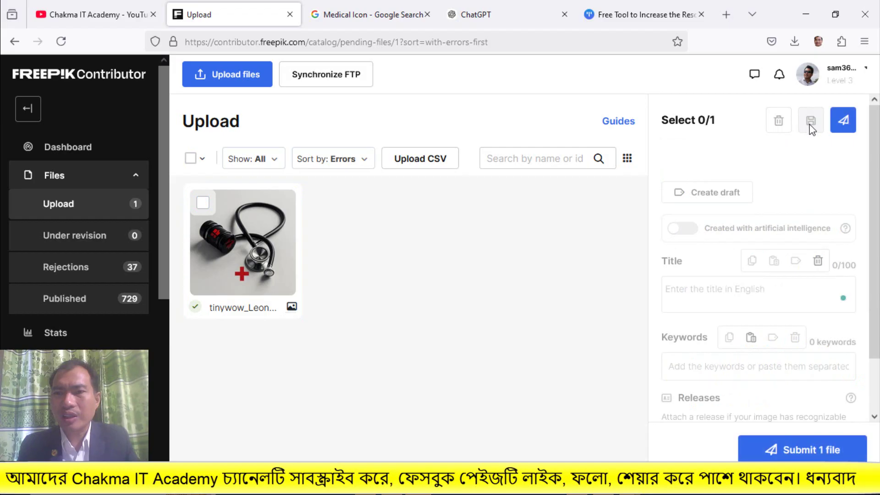
- Submit the uploaded stethoscope image to Freepik for review
click(784, 445)
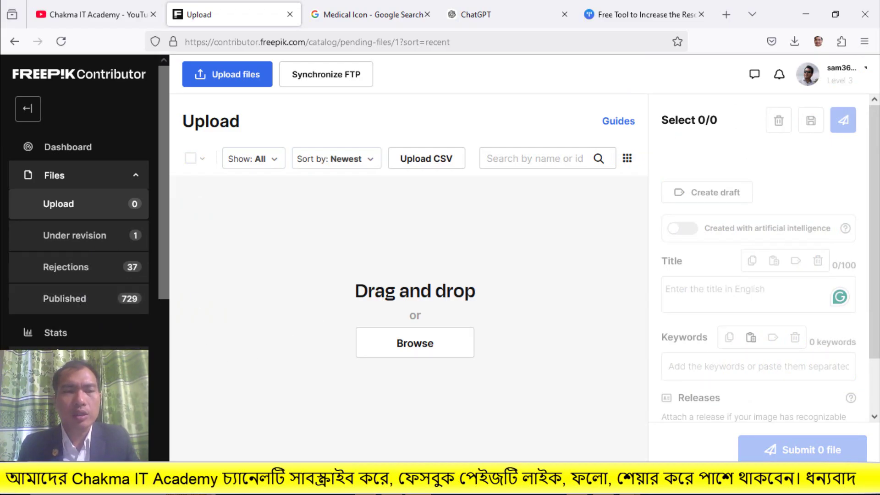
- Open the contributor statistics and examine last month's earnings, total downloads and performance chart
click(58, 342)
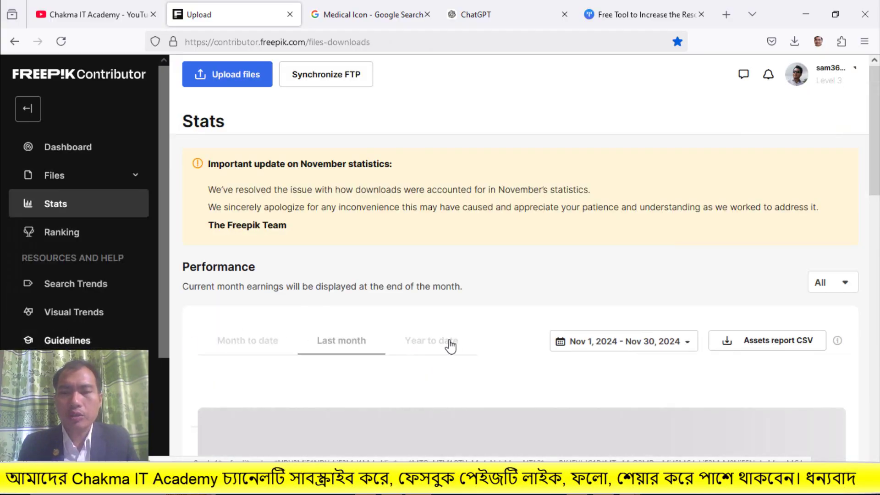
scroll(481, 357, down, 5)
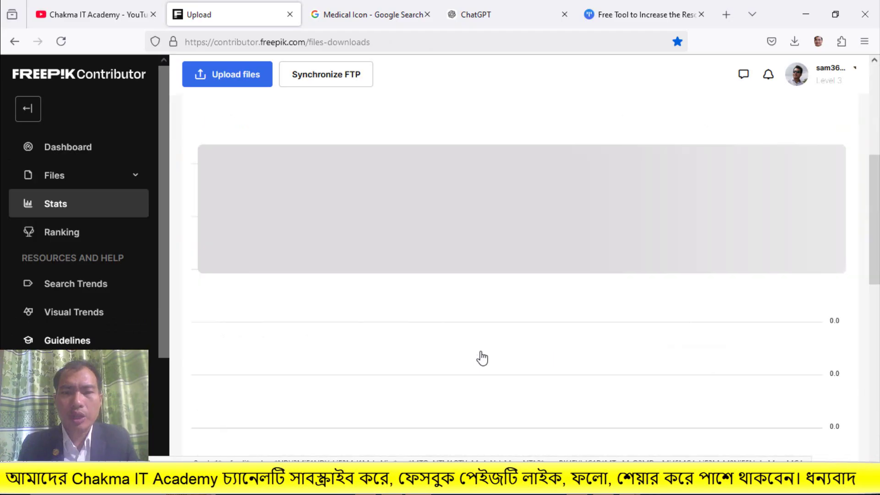
key(ctrl+t)
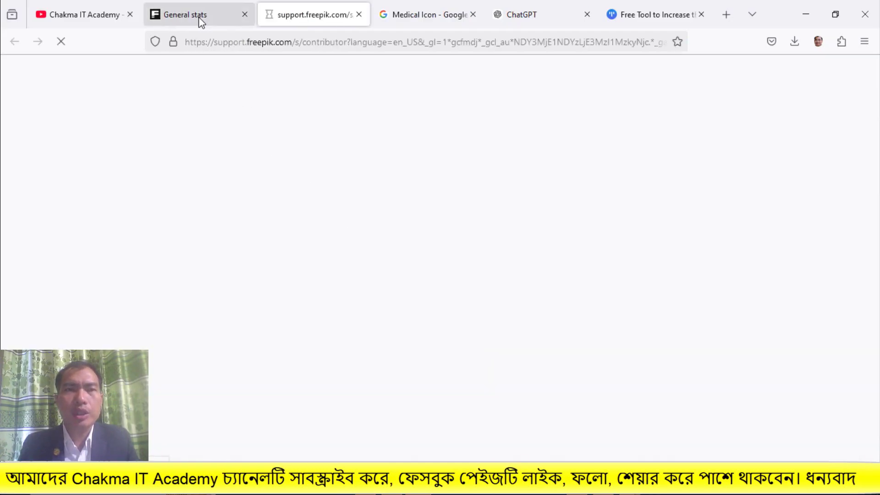
click(214, 24)
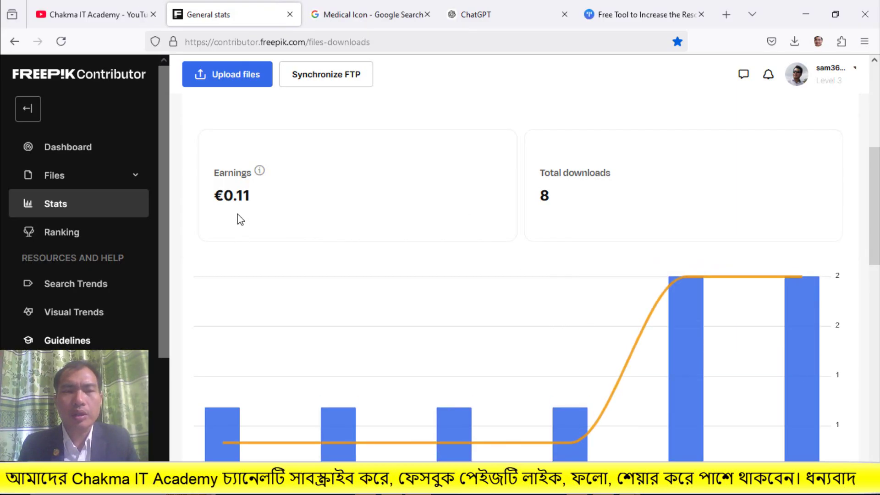
scroll(321, 247, down, 7)
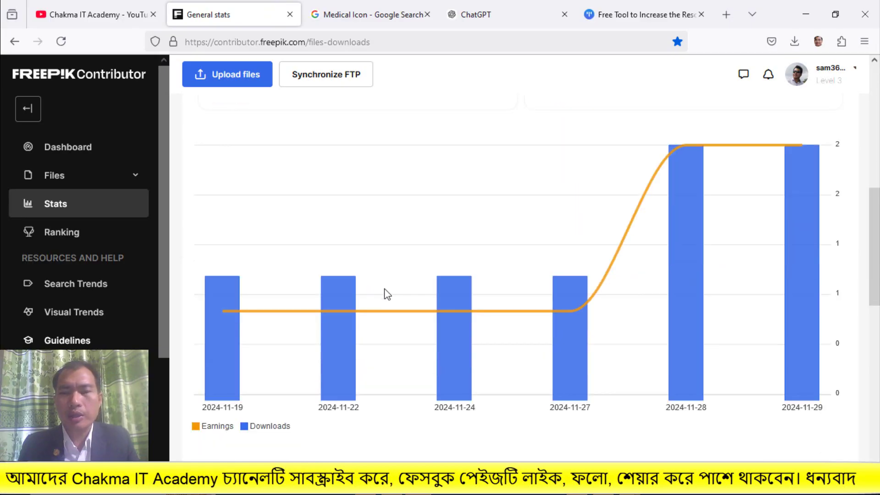
scroll(413, 304, down, 4)
scroll(418, 310, up, 12)
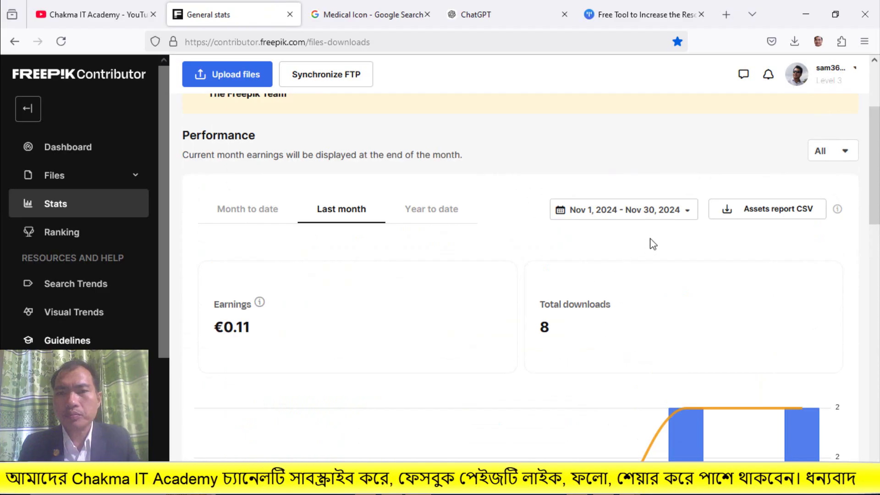
- Set the statistics date range to All time and examine the overall earnings, downloads and monthly chart
click(682, 216)
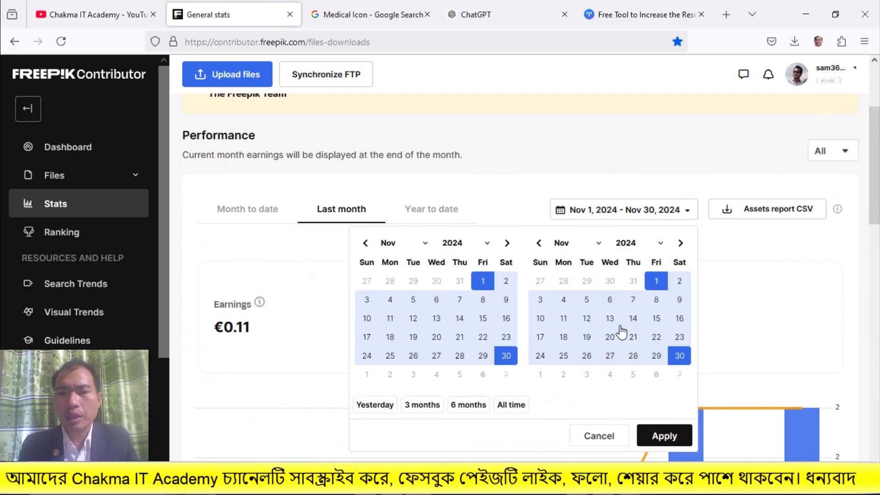
scroll(571, 393, down, 2)
click(510, 343)
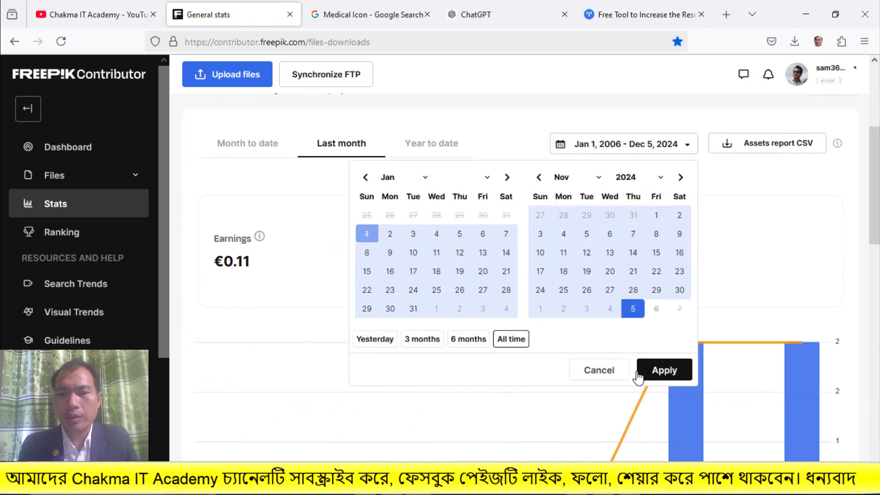
click(660, 371)
scroll(573, 372, down, 2)
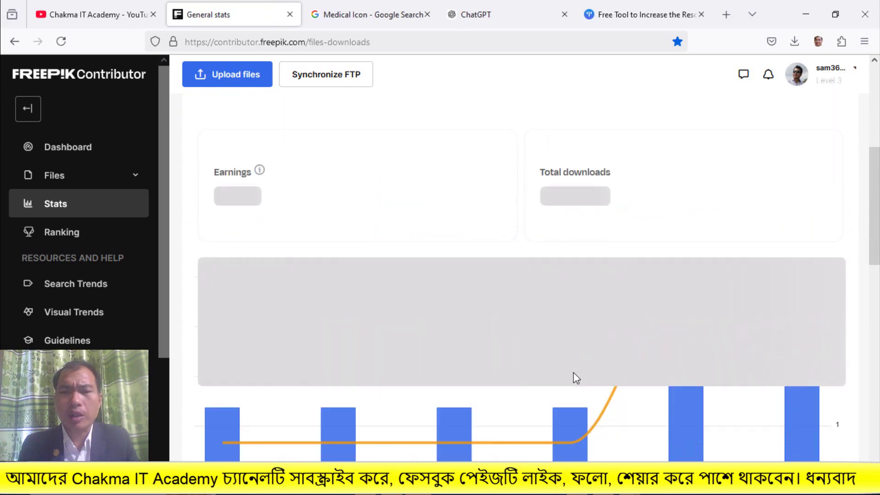
scroll(573, 372, down, 4)
scroll(576, 378, up, 6)
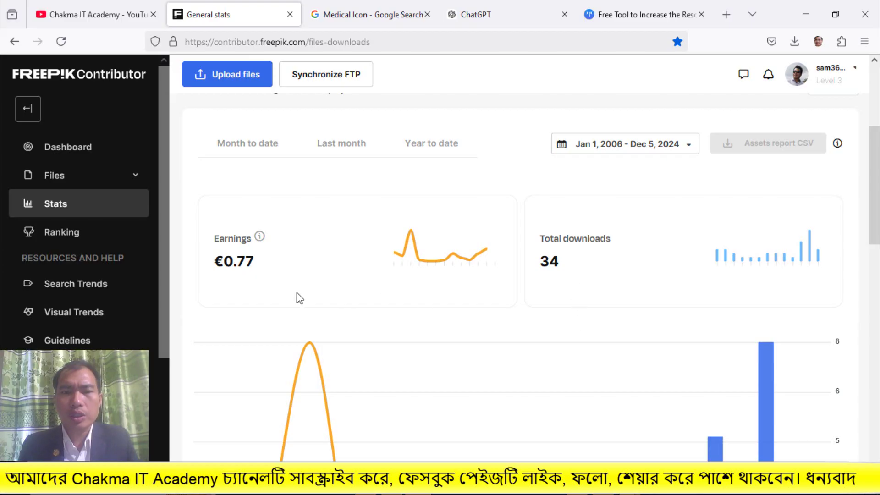
scroll(261, 300, down, 2)
scroll(261, 300, down, 4)
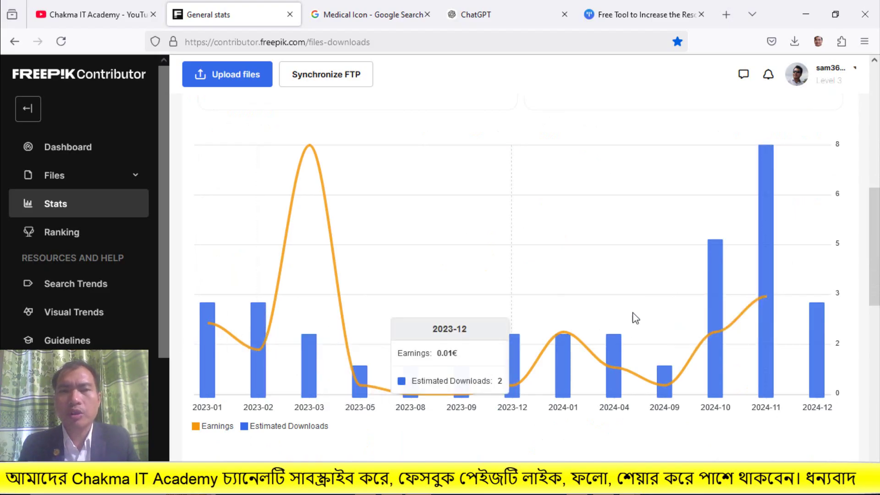
- Switch to the Chakma IT Academy channel on YouTube and view its subscription notification options without changing them
click(81, 21)
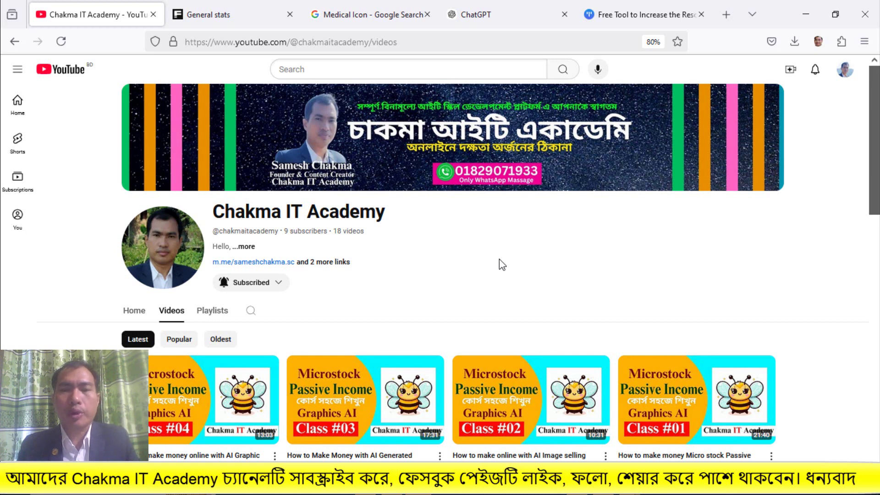
click(264, 288)
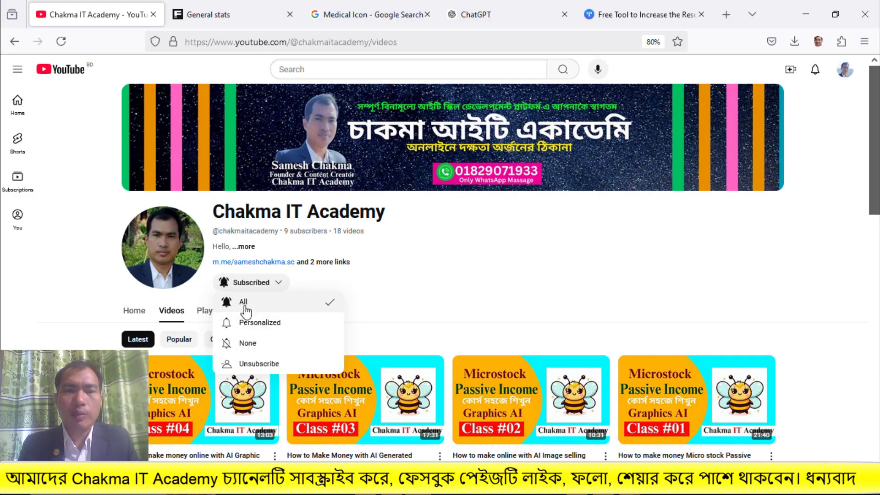
click(398, 309)
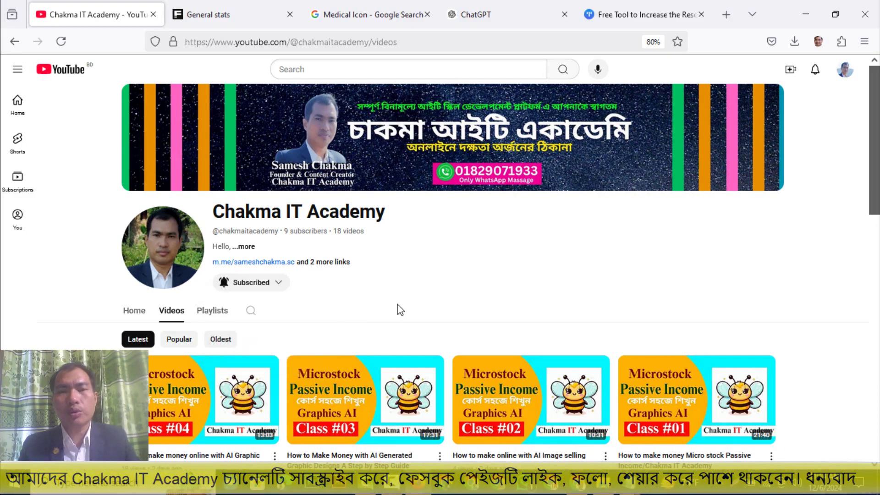